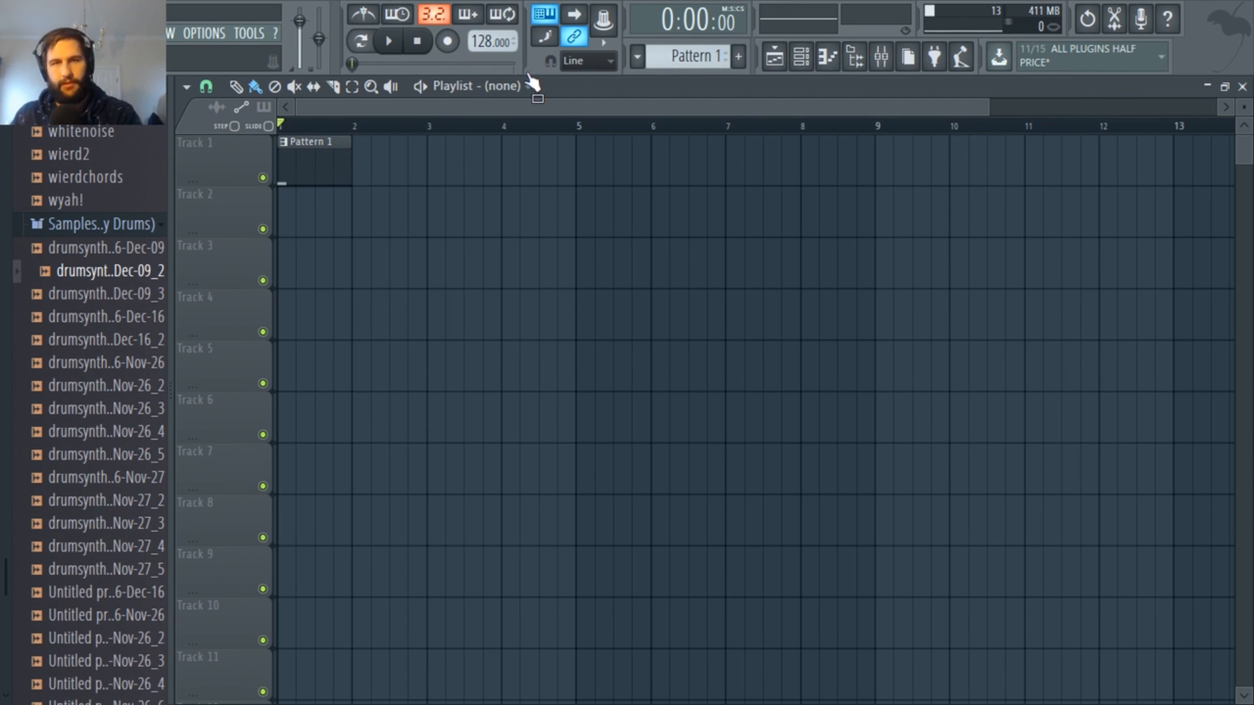
Bring up the channel rack and open the synth on the Default channel routed to mixer track 8
{"action": "left_click", "coordinate": [801, 57]}
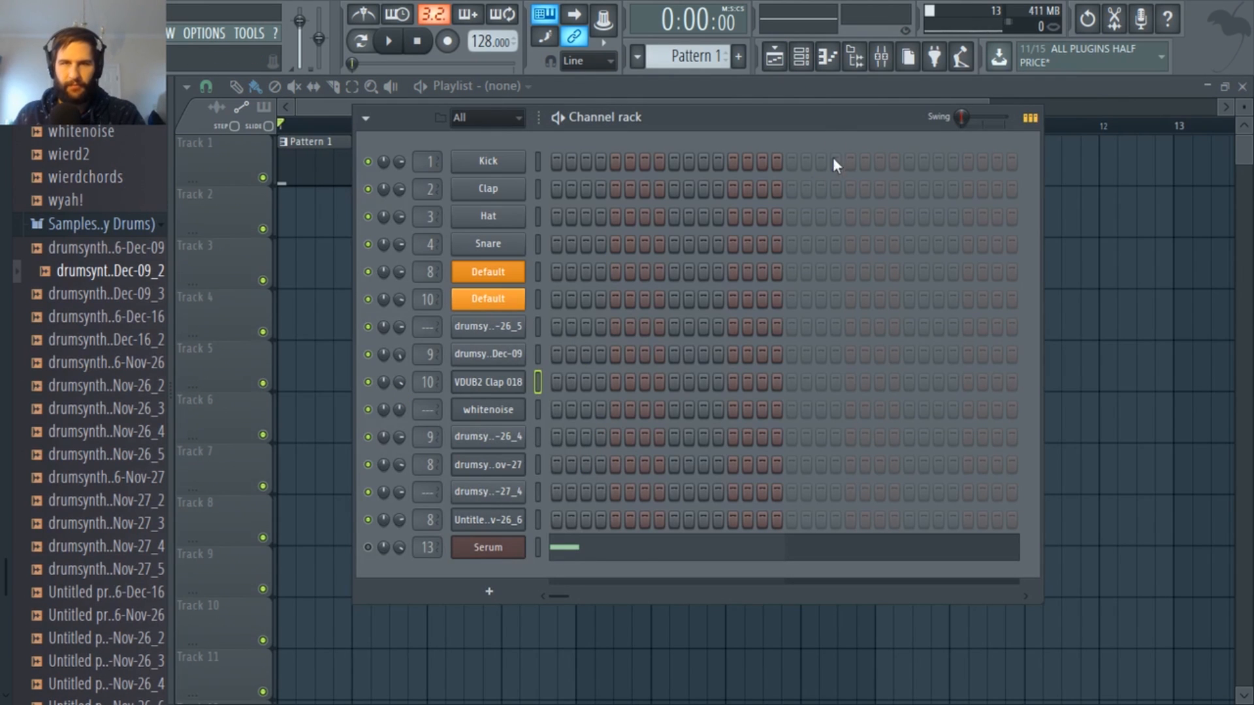
{"action": "left_click_drag", "start_coordinate": [810, 124], "coordinate": [778, 96]}
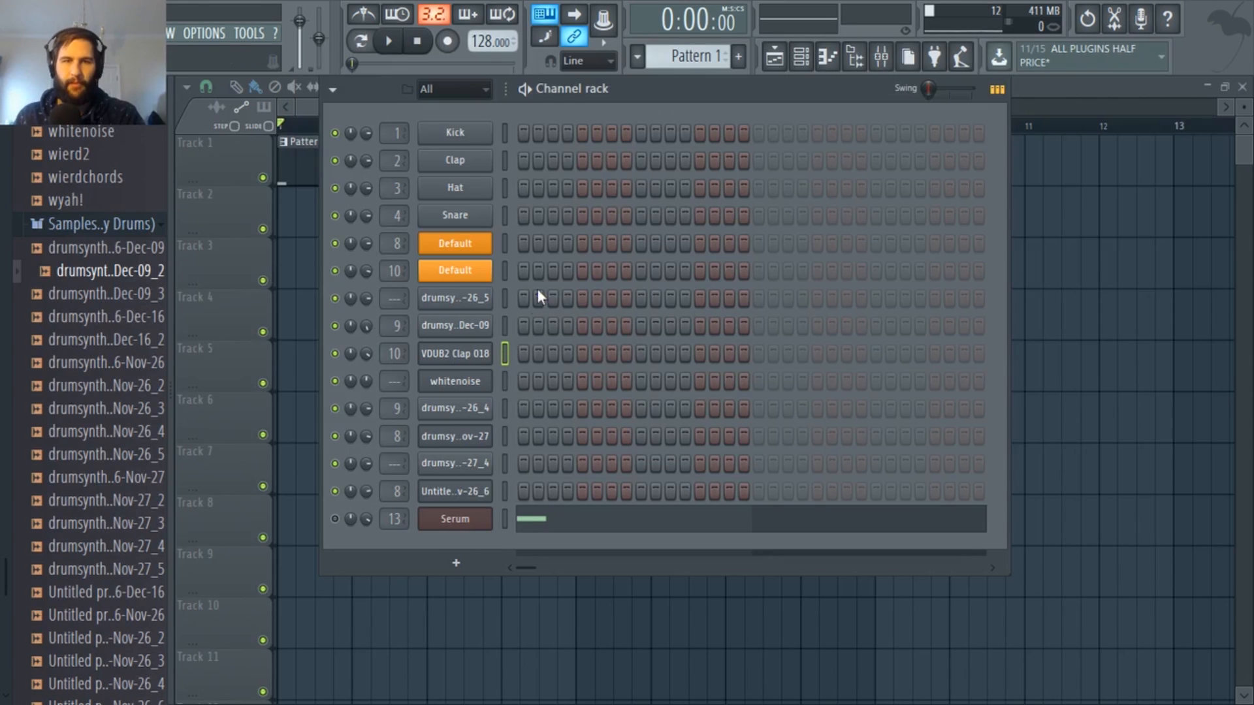
{"action": "left_click", "coordinate": [487, 252]}
{"action": "mouse_move", "coordinate": [853, 93]}
{"action": "left_mouse_down"}
{"action": "mouse_move", "coordinate": [934, 135]}
{"action": "mouse_move", "coordinate": [873, 90]}
{"action": "left_mouse_up"}
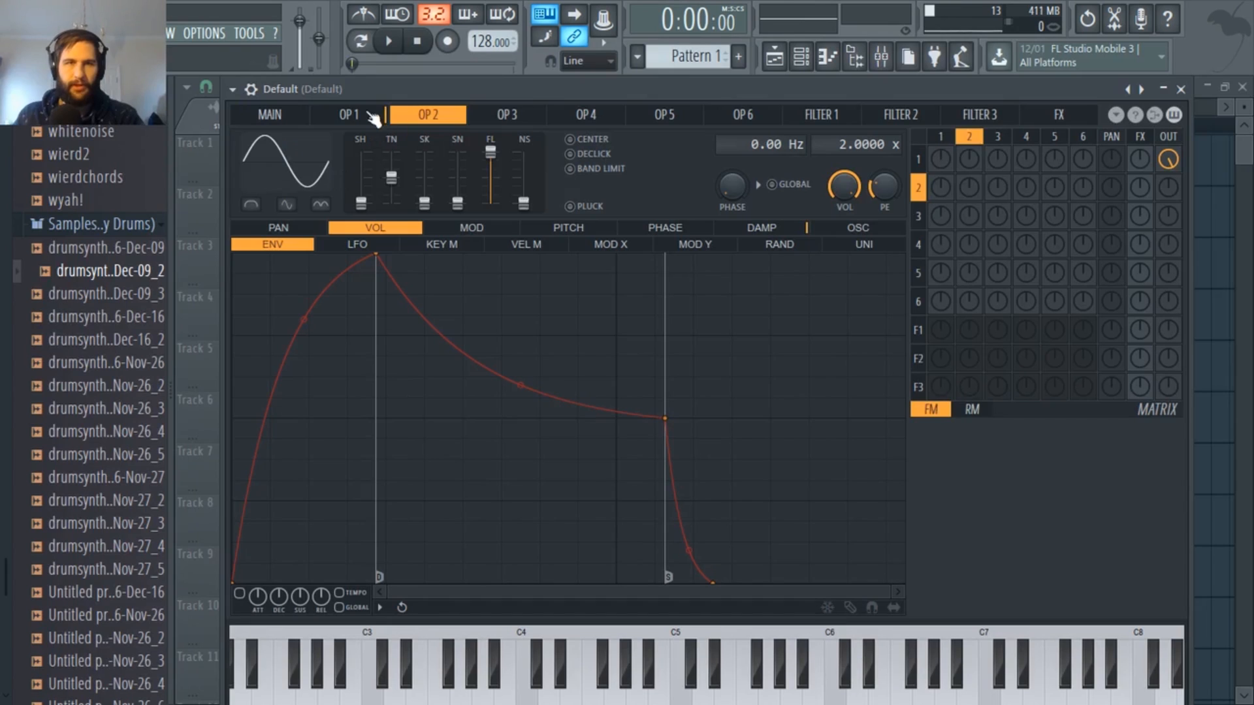
Compare the oscillator settings of operators 1 and 2, and set operator 1's frequency ratio to 0.0000 x
{"action": "left_click", "coordinate": [373, 118]}
{"action": "left_click", "coordinate": [418, 118]}
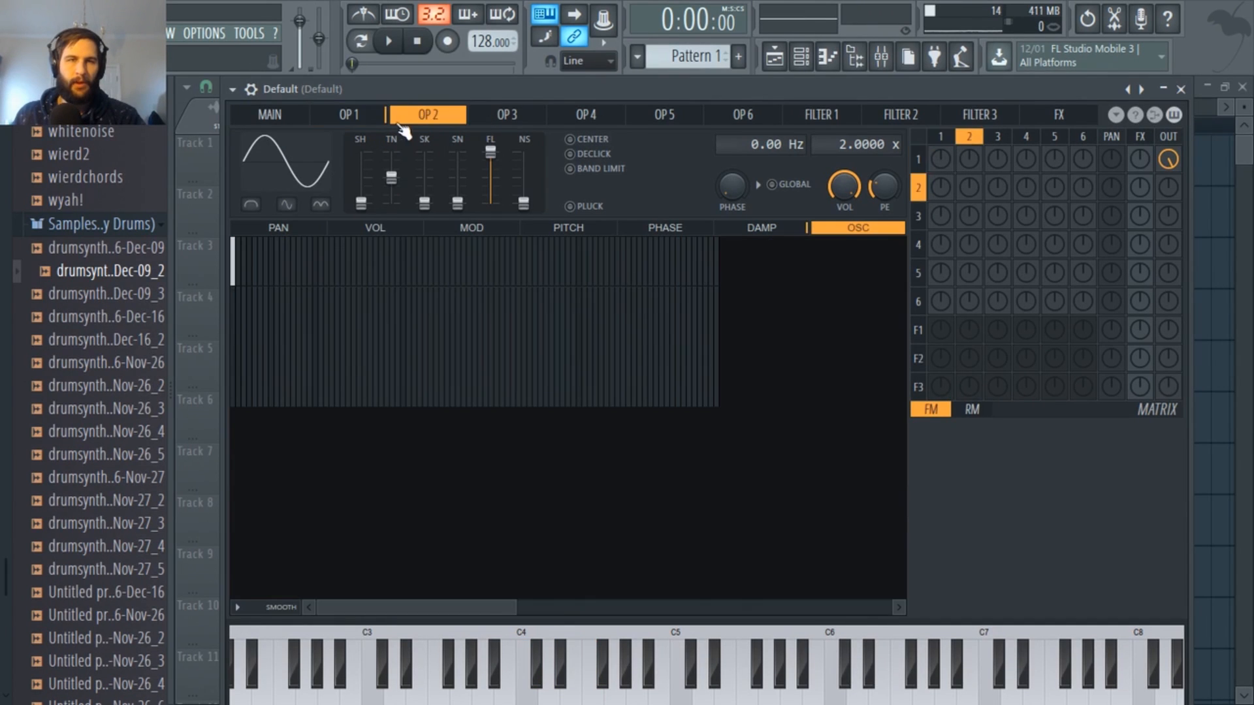
{"action": "left_click", "coordinate": [371, 122]}
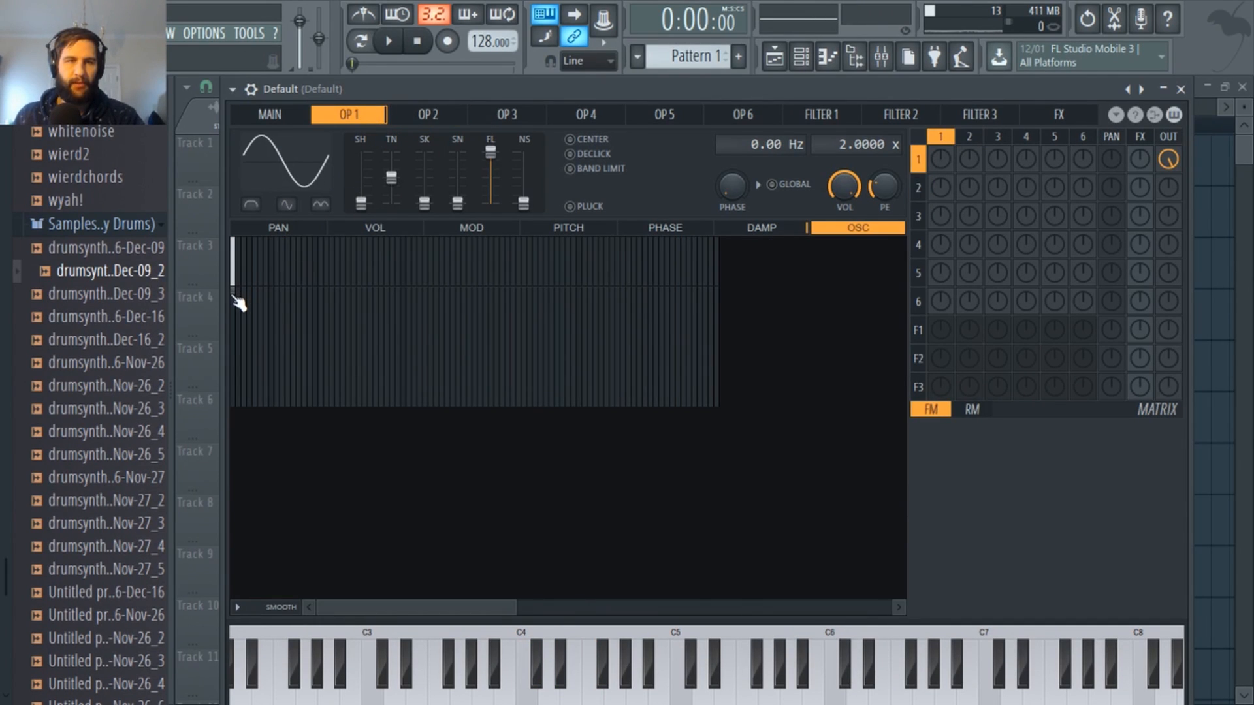
{"action": "mouse_move", "coordinate": [239, 304]}
{"action": "left_mouse_down"}
{"action": "mouse_move", "coordinate": [239, 325]}
{"action": "mouse_move", "coordinate": [239, 302]}
{"action": "left_mouse_up"}
{"action": "left_click", "coordinate": [392, 122]}
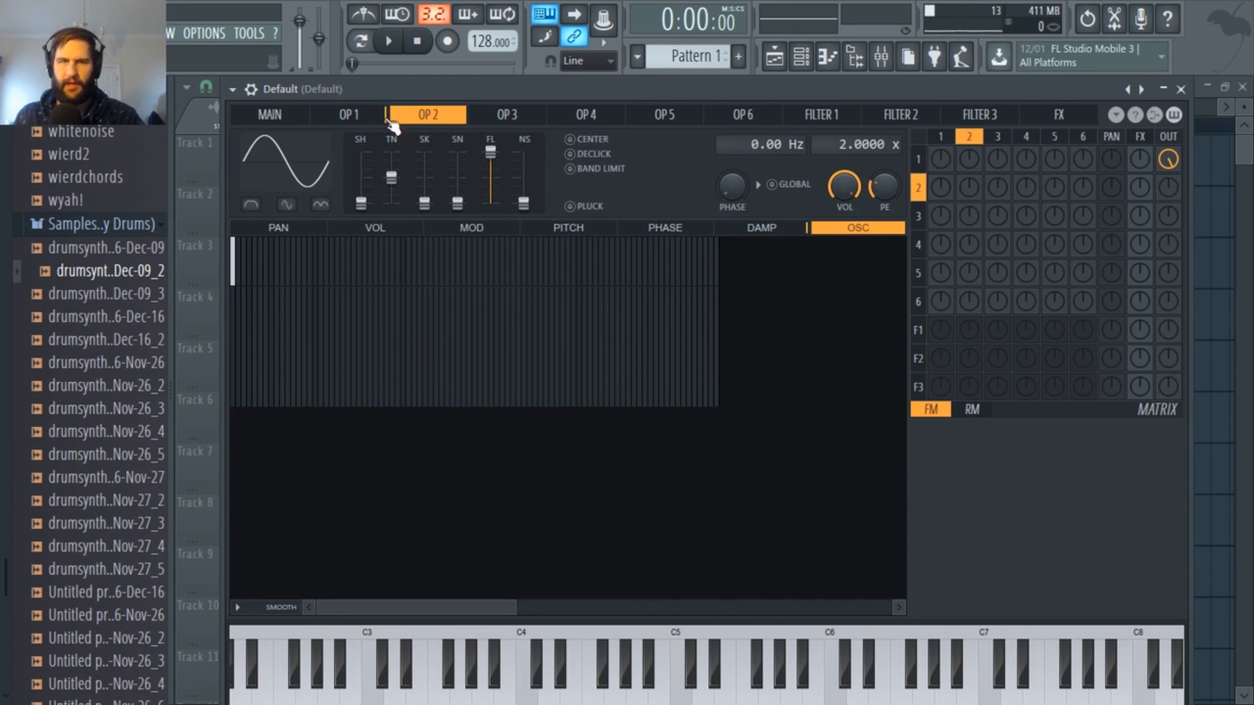
{"action": "left_click", "coordinate": [370, 123]}
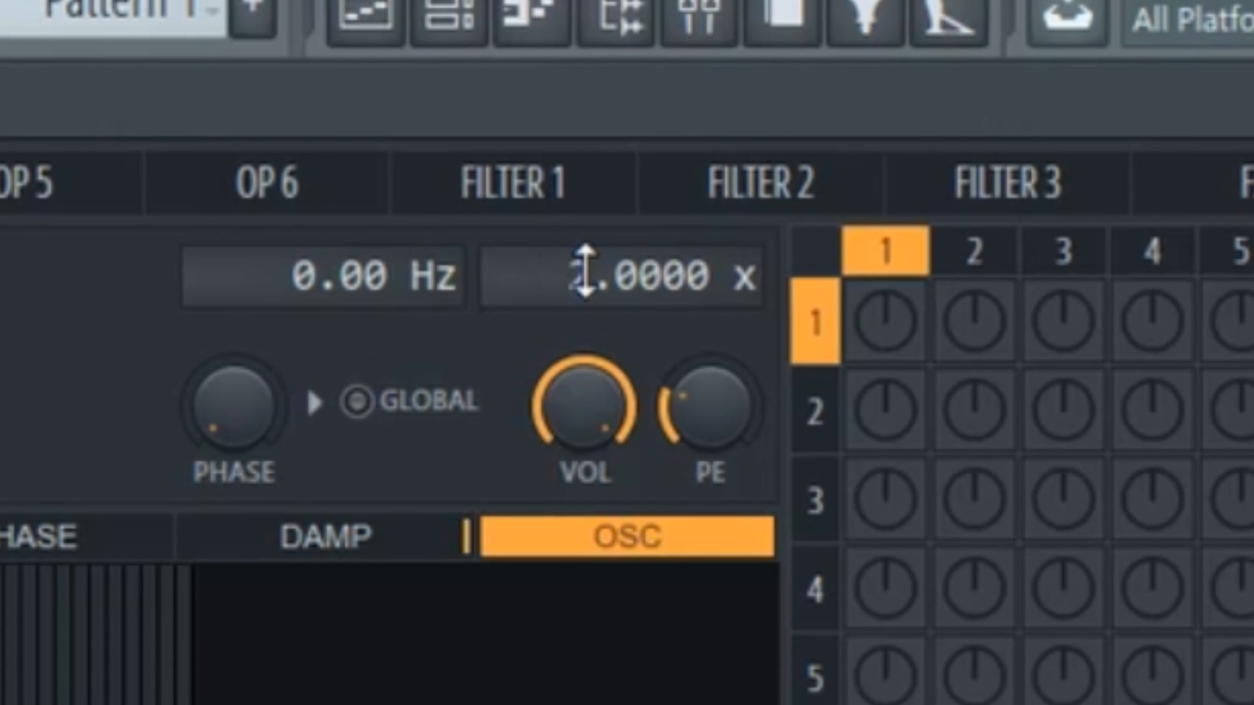
{"action": "left_click_drag", "start_coordinate": [584, 271], "coordinate": [583, 314]}
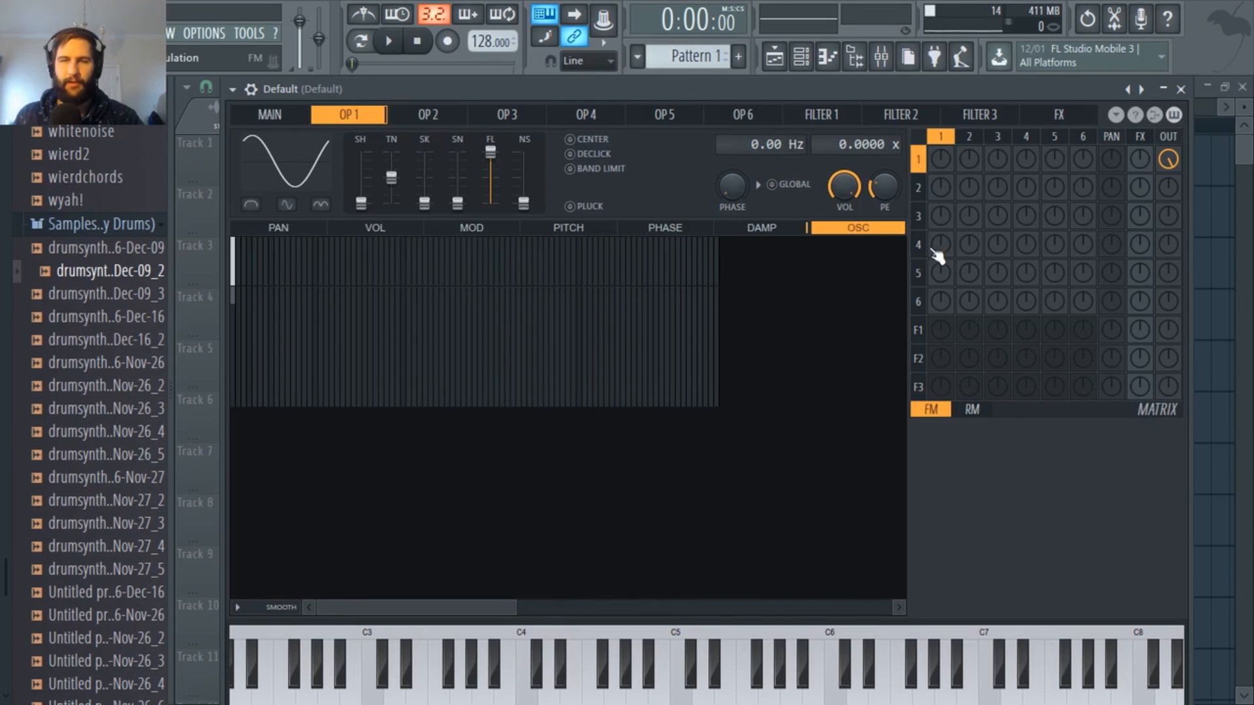
Show operator 1's pitch envelope and raise its pitch envelope amount (PE) to maximum
{"action": "left_click", "coordinate": [392, 235]}
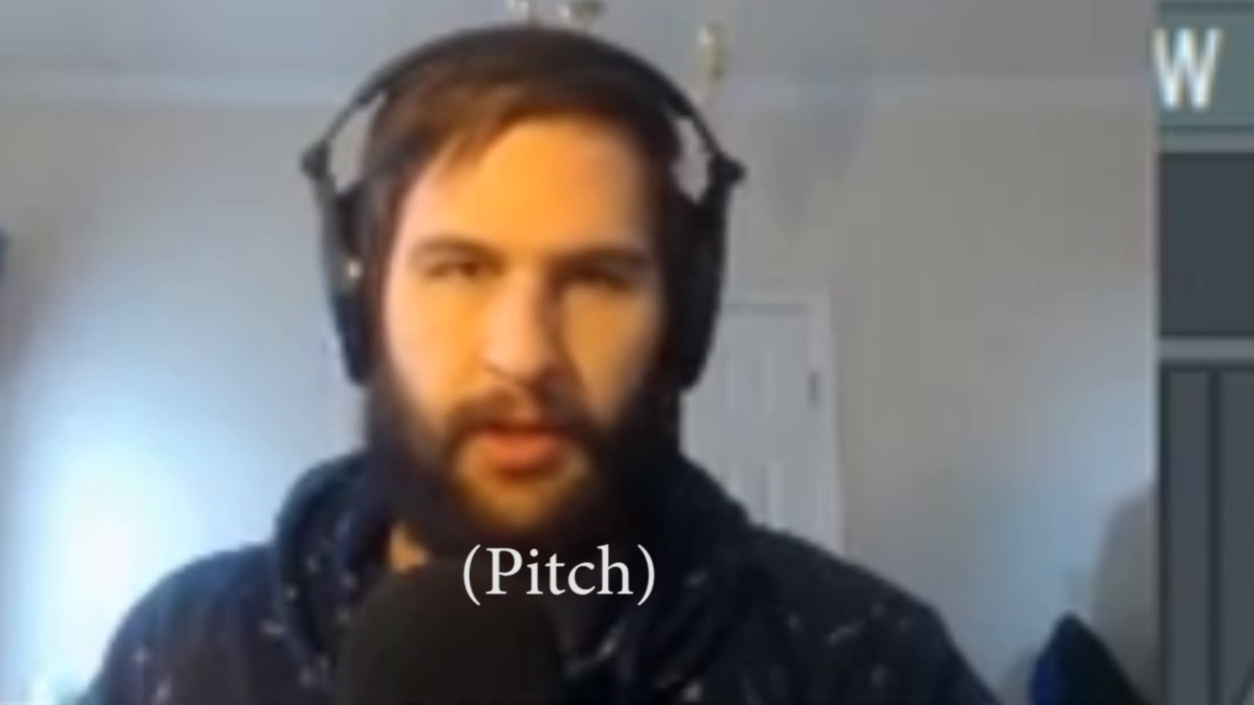
{"action": "left_click", "coordinate": [569, 228]}
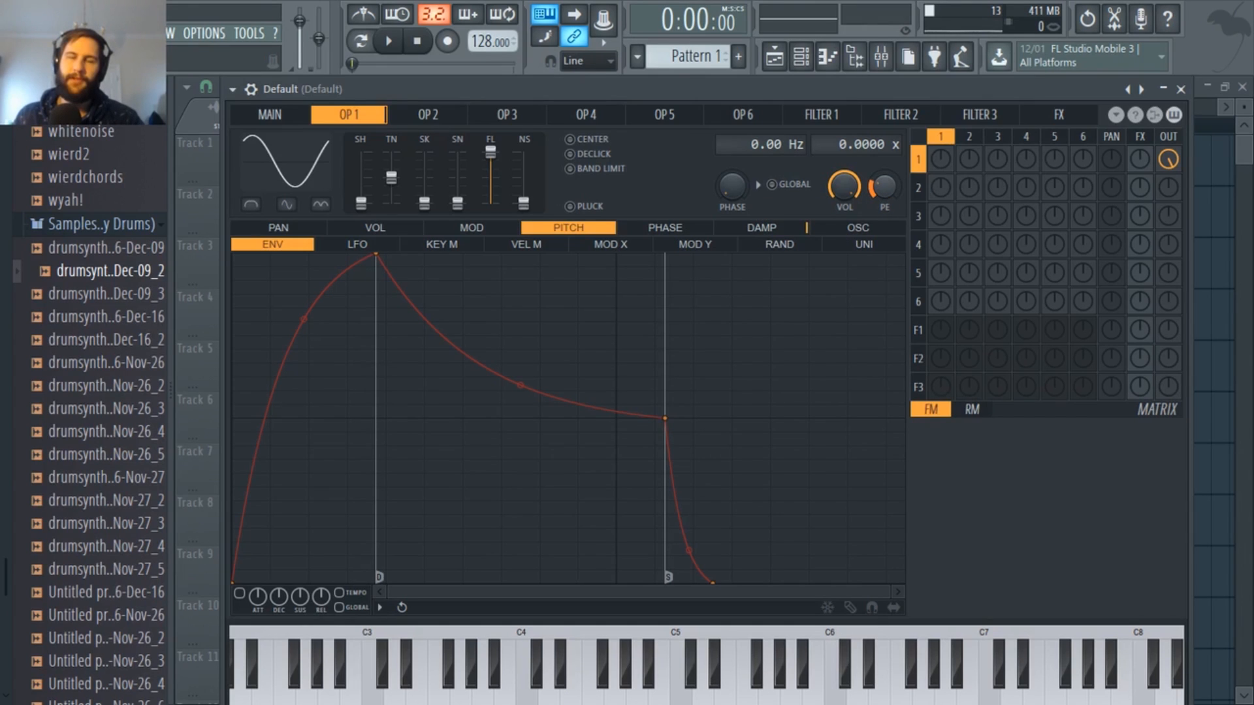
{"action": "mouse_move", "coordinate": [885, 187]}
{"action": "left_mouse_down"}
{"action": "mouse_move", "coordinate": [884, 164]}
{"action": "mouse_move", "coordinate": [886, 214]}
{"action": "mouse_move", "coordinate": [885, 194]}
{"action": "left_mouse_up"}
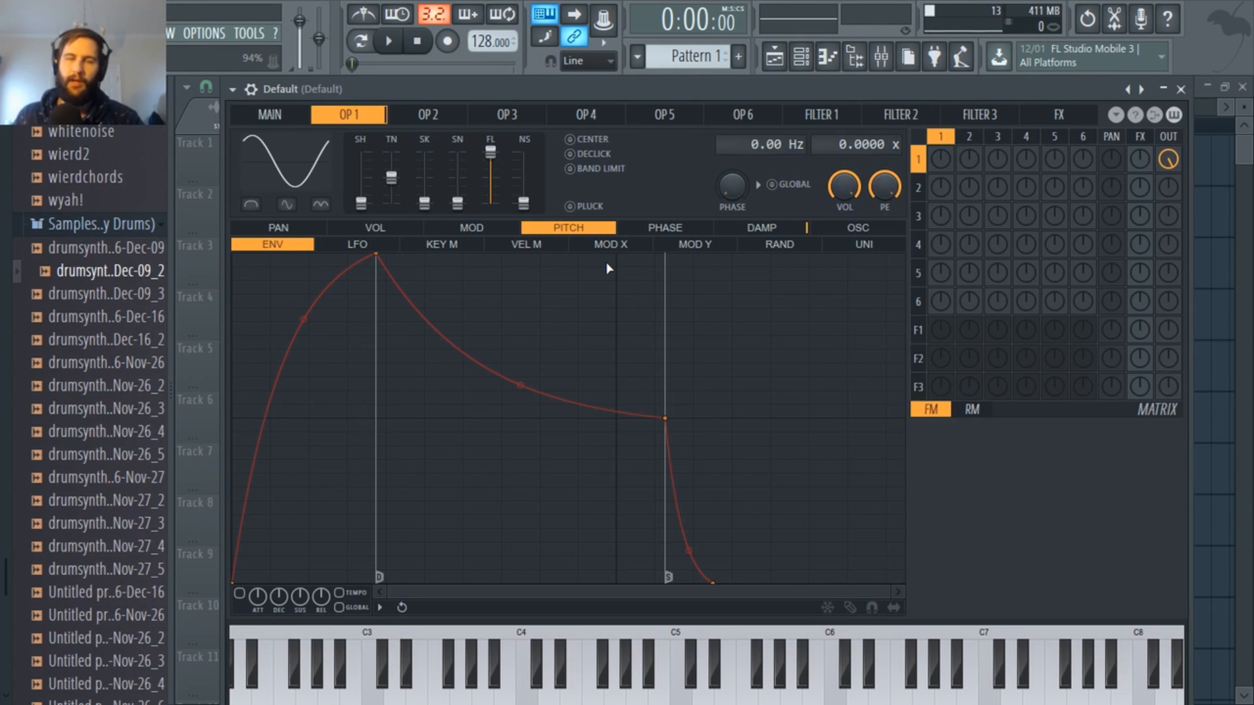
Enable operator 1's pitch envelope and shape it with an instant attack, a shorter decay and a shorter release
{"action": "left_click", "coordinate": [864, 230]}
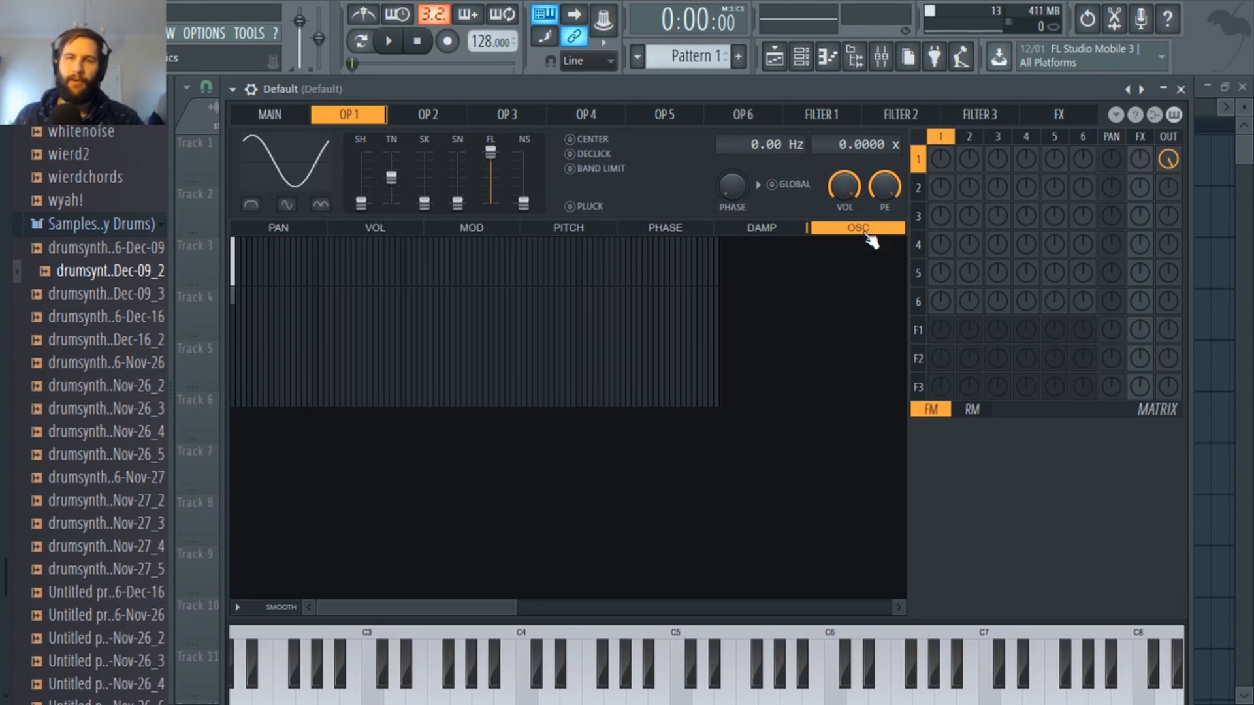
{"action": "left_click", "coordinate": [575, 228]}
{"action": "left_click", "coordinate": [375, 246]}
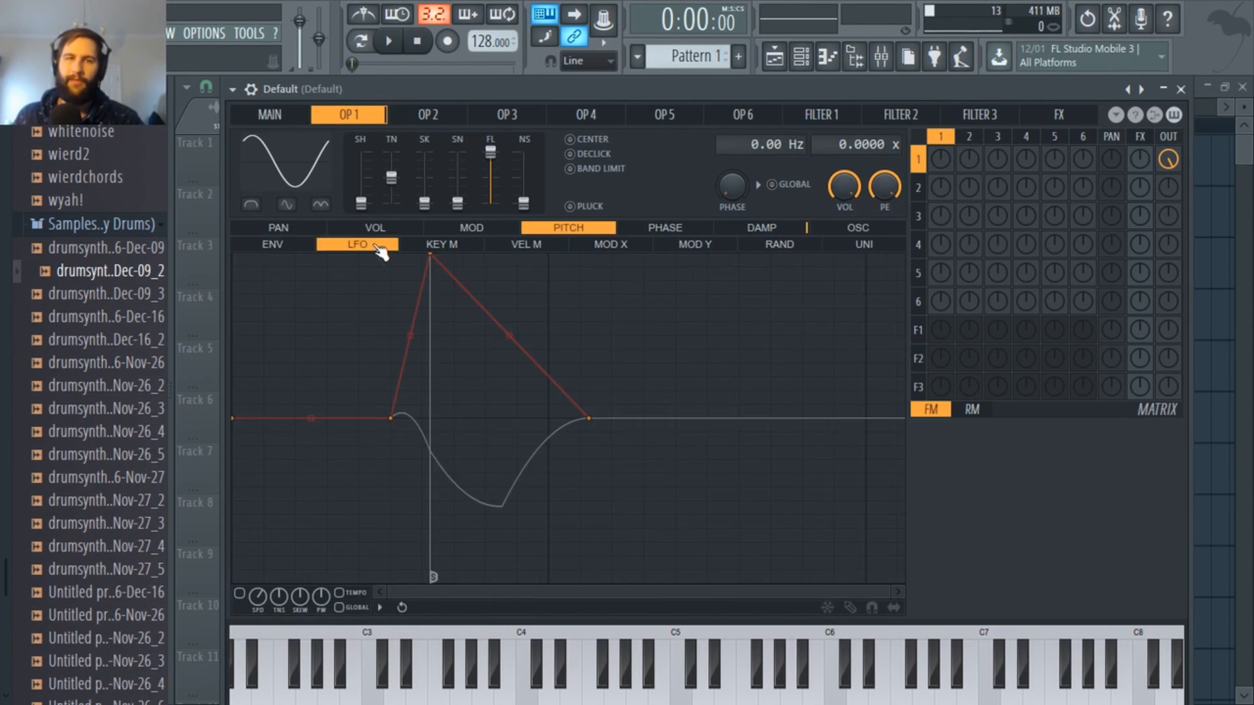
{"action": "left_click", "coordinate": [304, 246]}
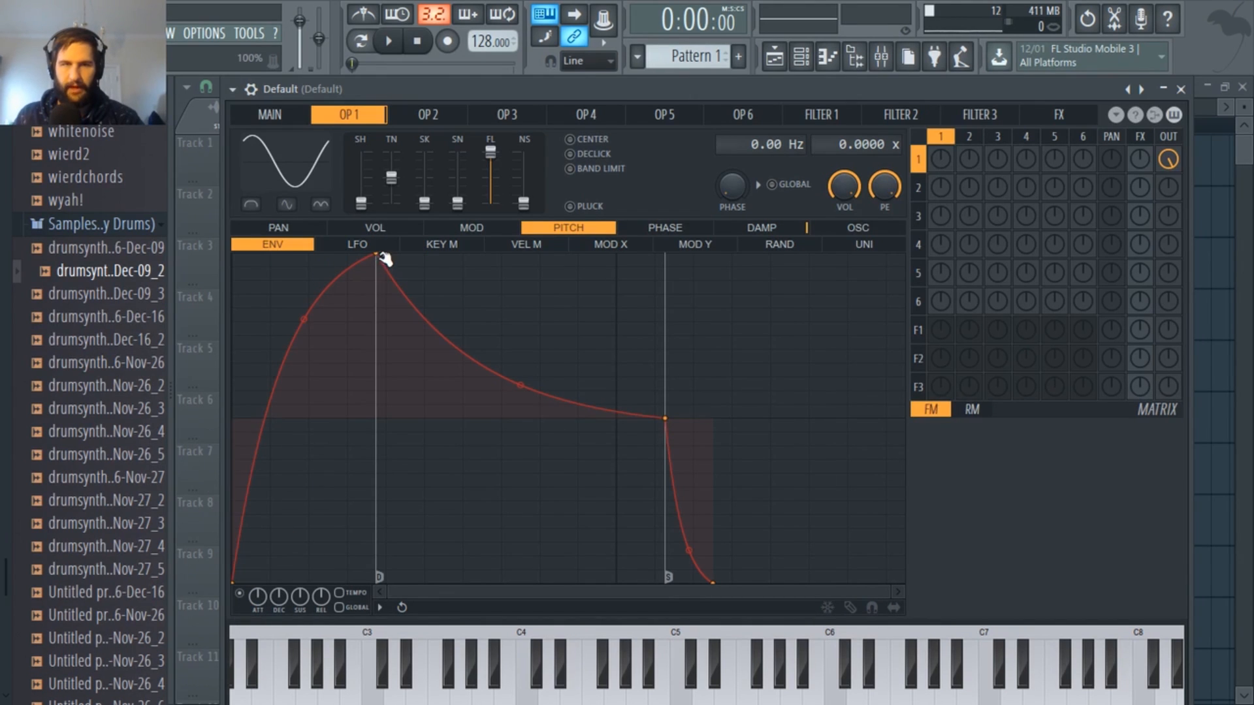
{"action": "left_click_drag", "start_coordinate": [376, 255], "coordinate": [190, 263]}
{"action": "left_click_drag", "start_coordinate": [654, 426], "coordinate": [431, 418]}
{"action": "left_click_drag", "start_coordinate": [715, 584], "coordinate": [559, 570]}
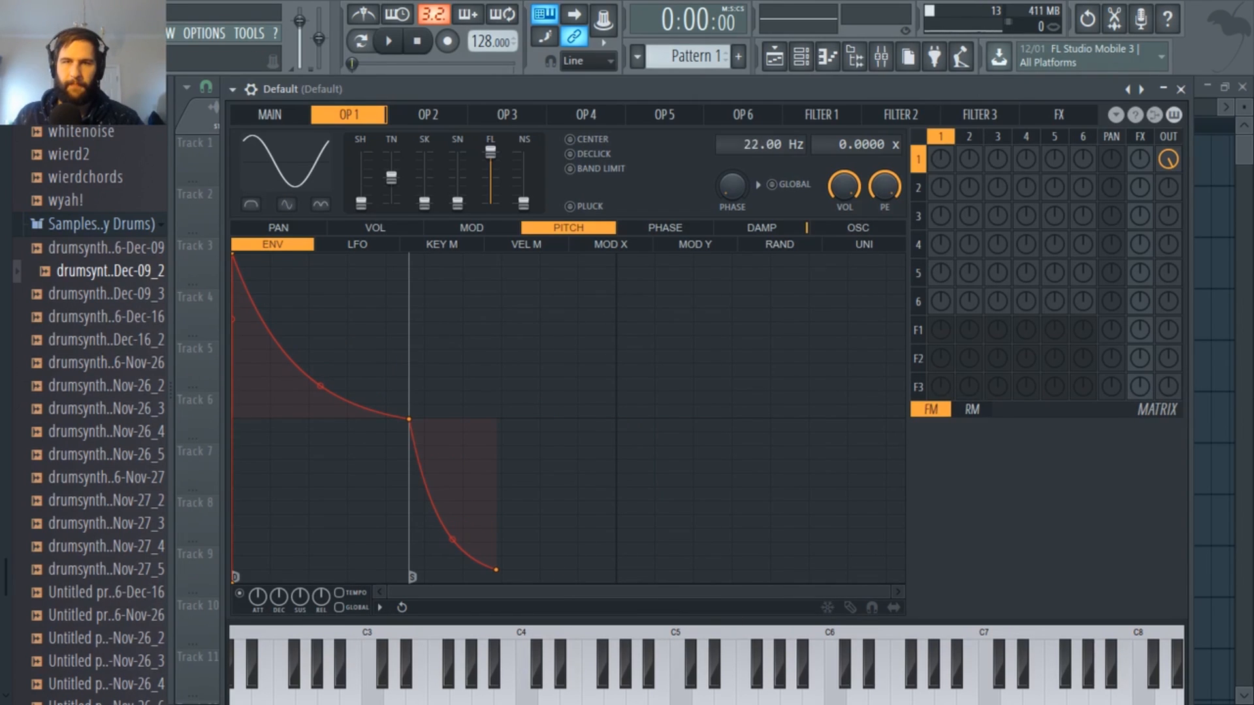
Set operator 1's frequency offset to 599 Hz and make the pitch envelope fall steeply to the bottom with a very short decay
{"action": "left_click_drag", "start_coordinate": [755, 144], "coordinate": [749, 97]}
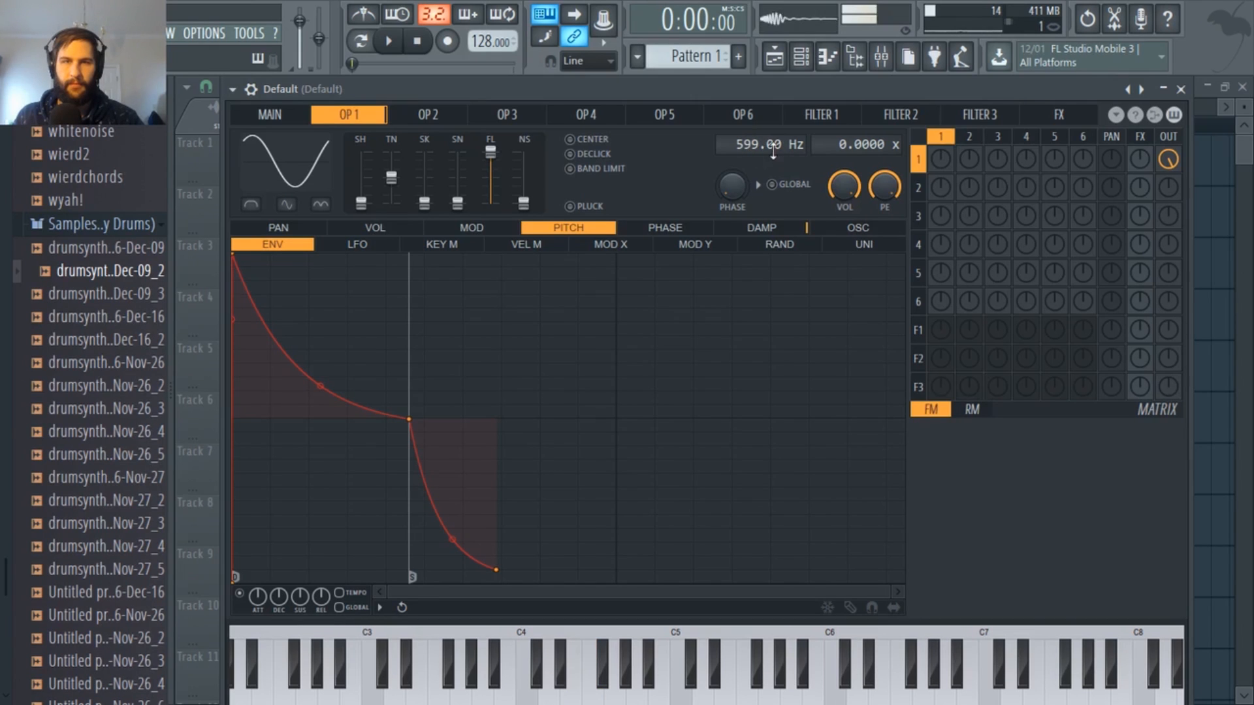
{"action": "left_click_drag", "start_coordinate": [403, 426], "coordinate": [303, 487]}
{"action": "left_click_drag", "start_coordinate": [499, 573], "coordinate": [371, 571]}
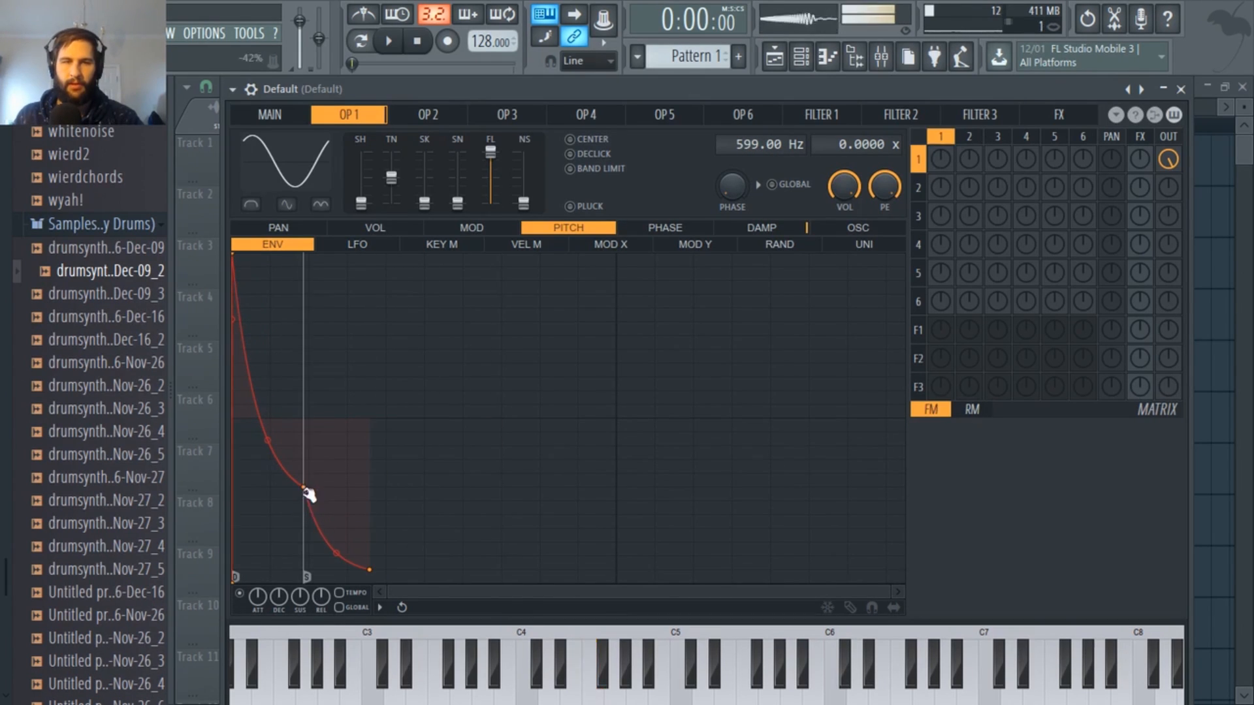
{"action": "mouse_move", "coordinate": [303, 488]}
{"action": "left_mouse_down"}
{"action": "mouse_move", "coordinate": [277, 535]}
{"action": "mouse_move", "coordinate": [298, 559]}
{"action": "mouse_move", "coordinate": [280, 569]}
{"action": "left_mouse_up"}
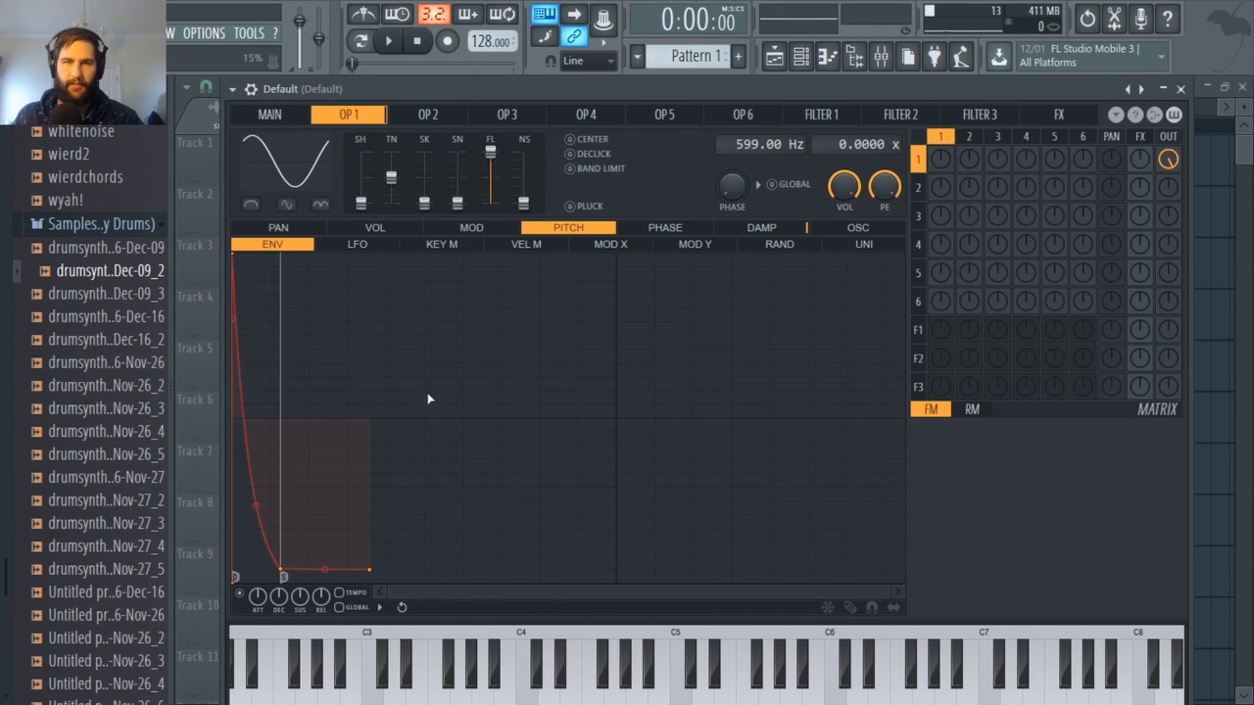
{"action": "mouse_move", "coordinate": [260, 512]}
{"action": "left_mouse_down"}
{"action": "mouse_move", "coordinate": [256, 557]}
{"action": "mouse_move", "coordinate": [270, 579]}
{"action": "left_mouse_up"}
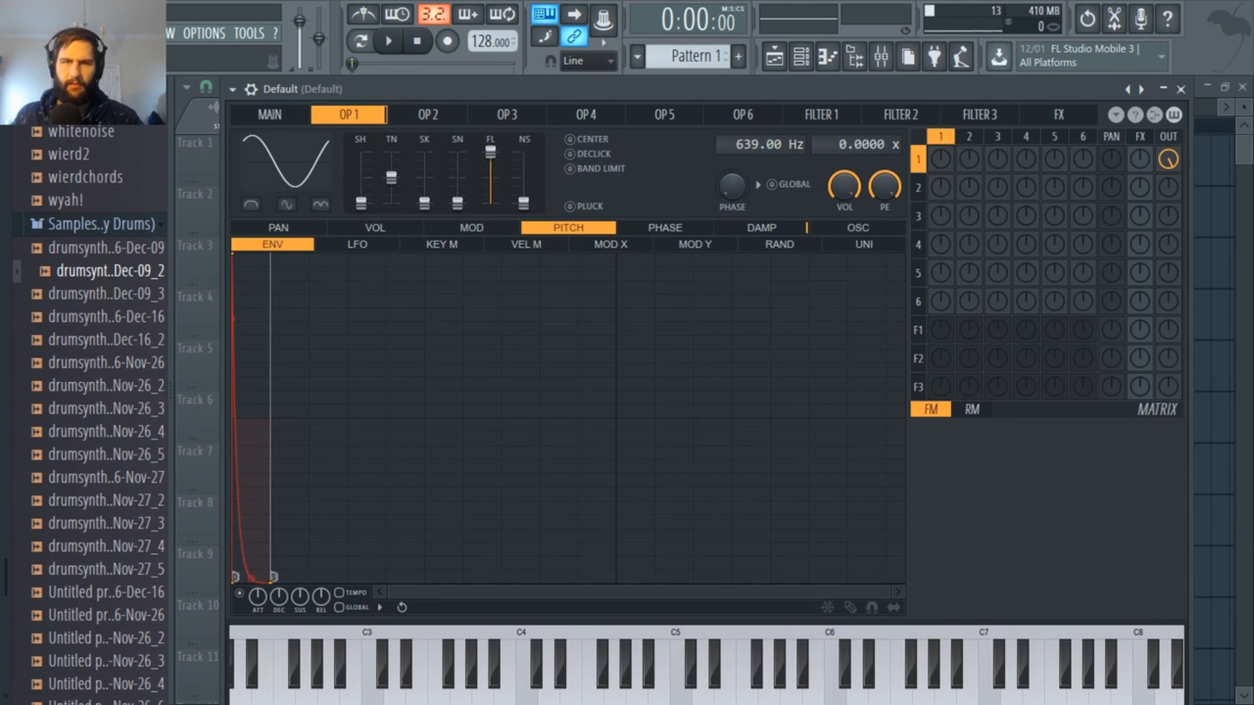
Set operator 1's frequency offset to 879 Hz, and lower the pitch envelope's starting peak and soften its decay curve
{"action": "mouse_move", "coordinate": [748, 145]}
{"action": "left_mouse_down"}
{"action": "mouse_move", "coordinate": [747, 118]}
{"action": "mouse_move", "coordinate": [748, 130]}
{"action": "left_mouse_up"}
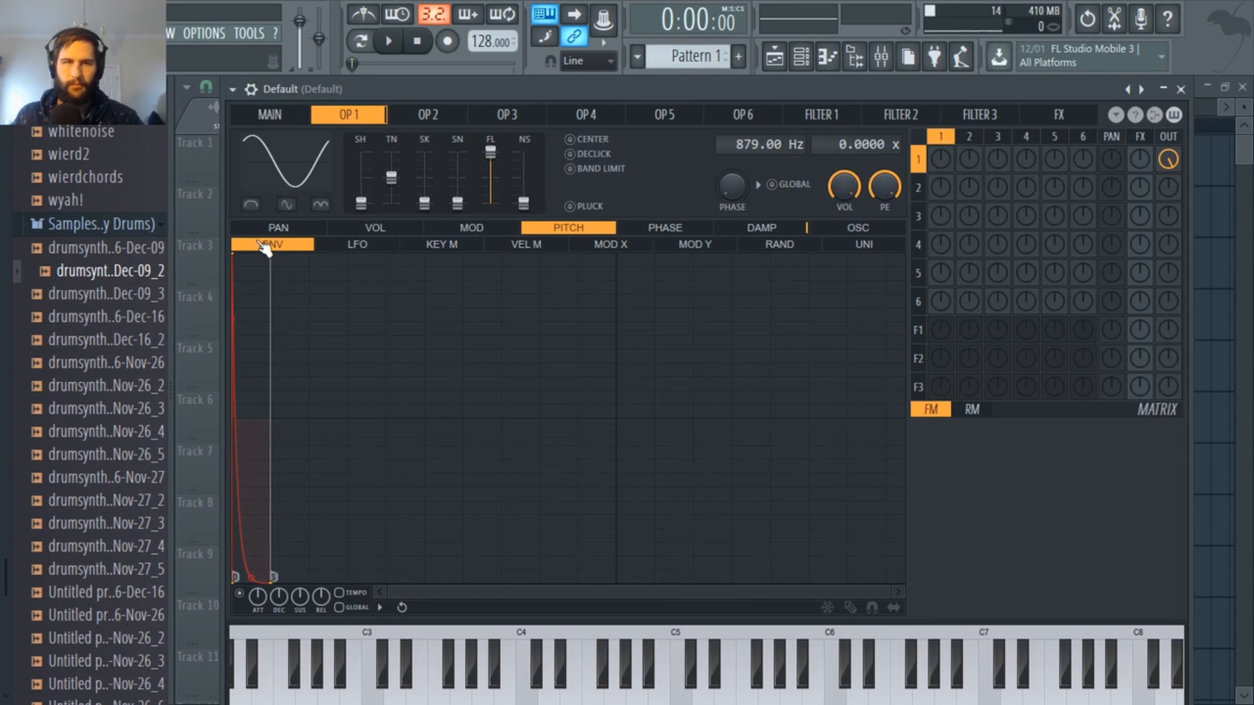
{"action": "left_click_drag", "start_coordinate": [235, 257], "coordinate": [236, 386]}
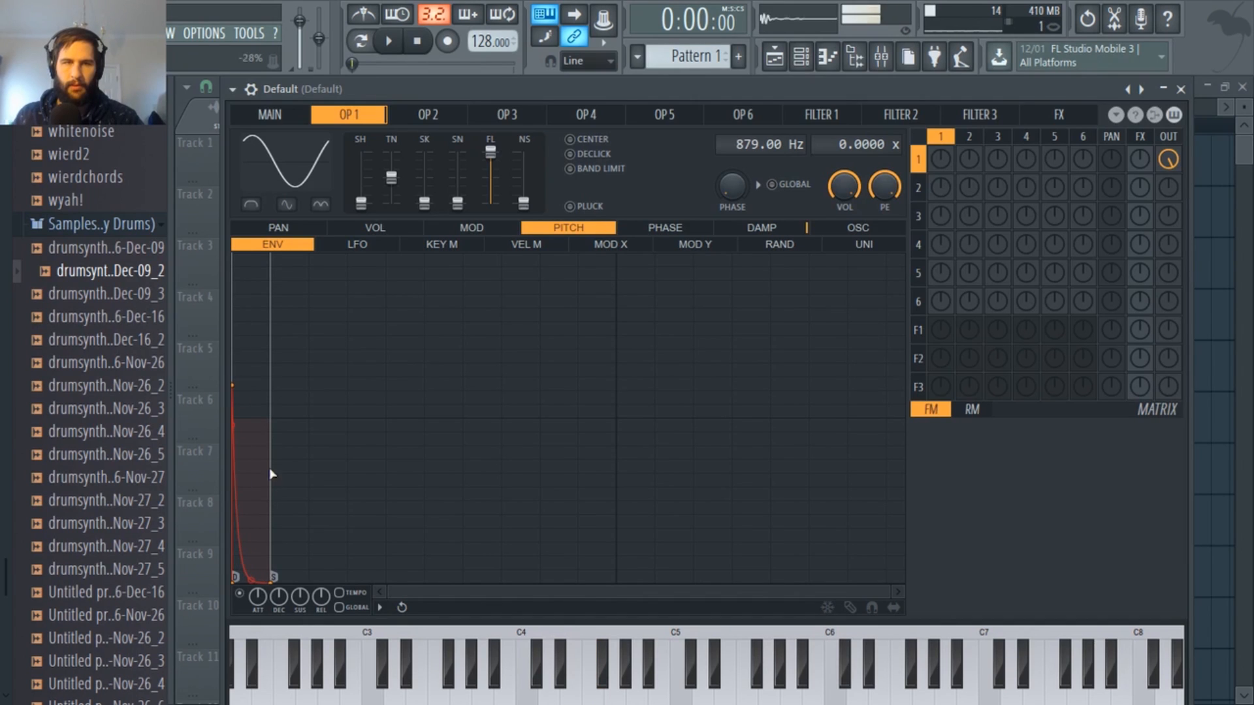
{"action": "left_click_drag", "start_coordinate": [252, 580], "coordinate": [251, 558]}
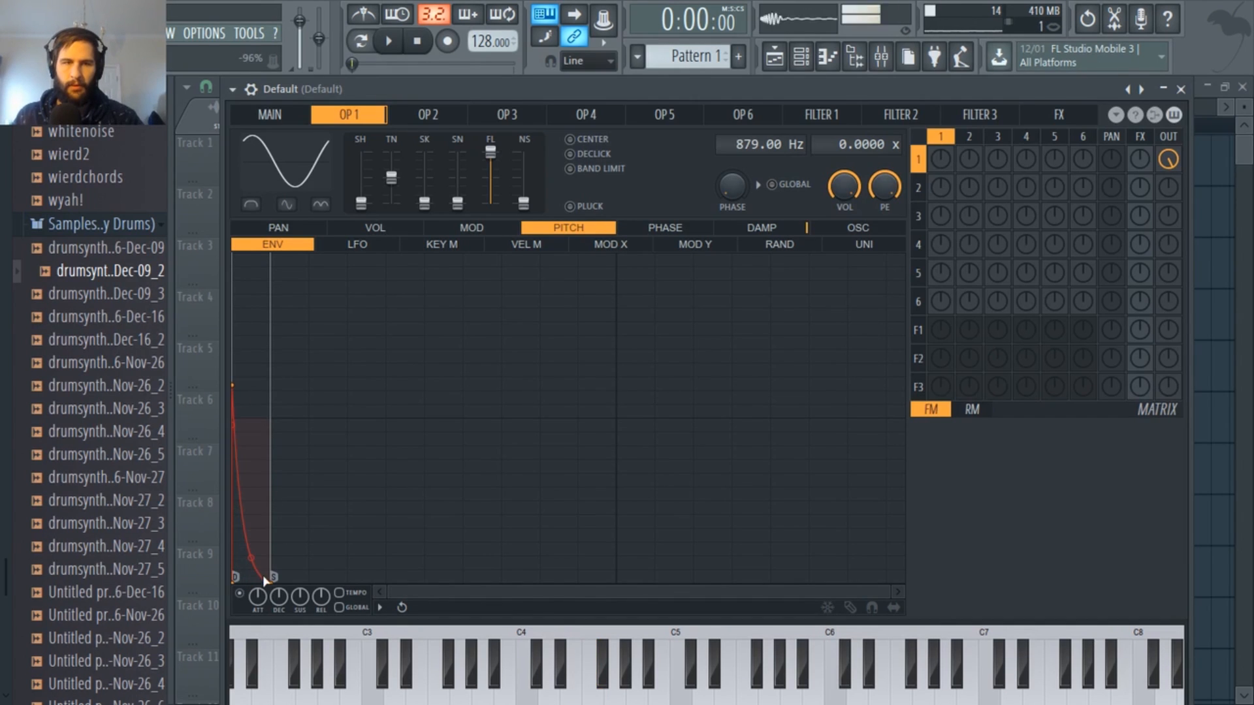
Raise operator 1's frequency offset to 7359 Hz while auditioning the sound with repeated notes
{"action": "key", "text": "v"}
{"action": "left_click_drag", "start_coordinate": [771, 145], "coordinate": [731, 114]}
{"action": "key", "text": "v"}
{"action": "key", "text": "v"}
{"action": "key", "text": "v"}
{"action": "key", "text": "v"}
{"action": "key", "text": "v"}
{"action": "key", "text": "v"}
{"action": "key", "text": "v"}
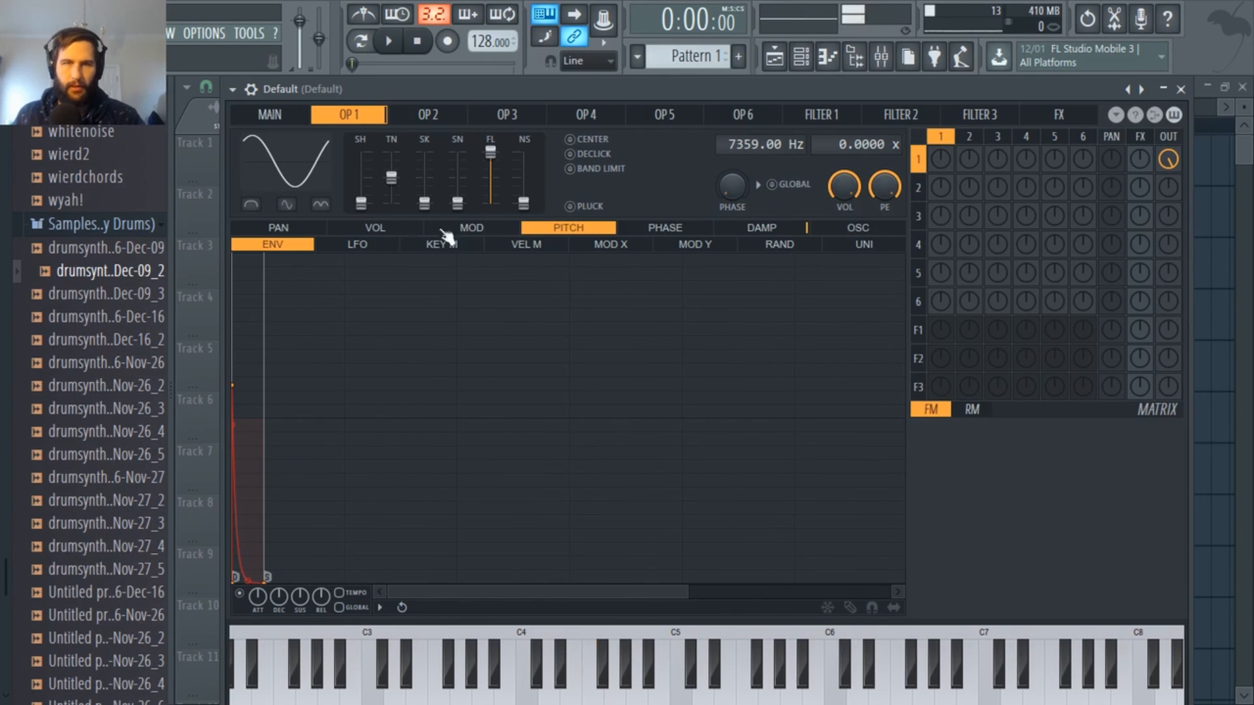
Shape operator 1's volume envelope with a near-instant attack, a short decay to a very low sustain, and a short release
{"action": "left_click", "coordinate": [376, 228]}
{"action": "left_click_drag", "start_coordinate": [376, 255], "coordinate": [235, 256]}
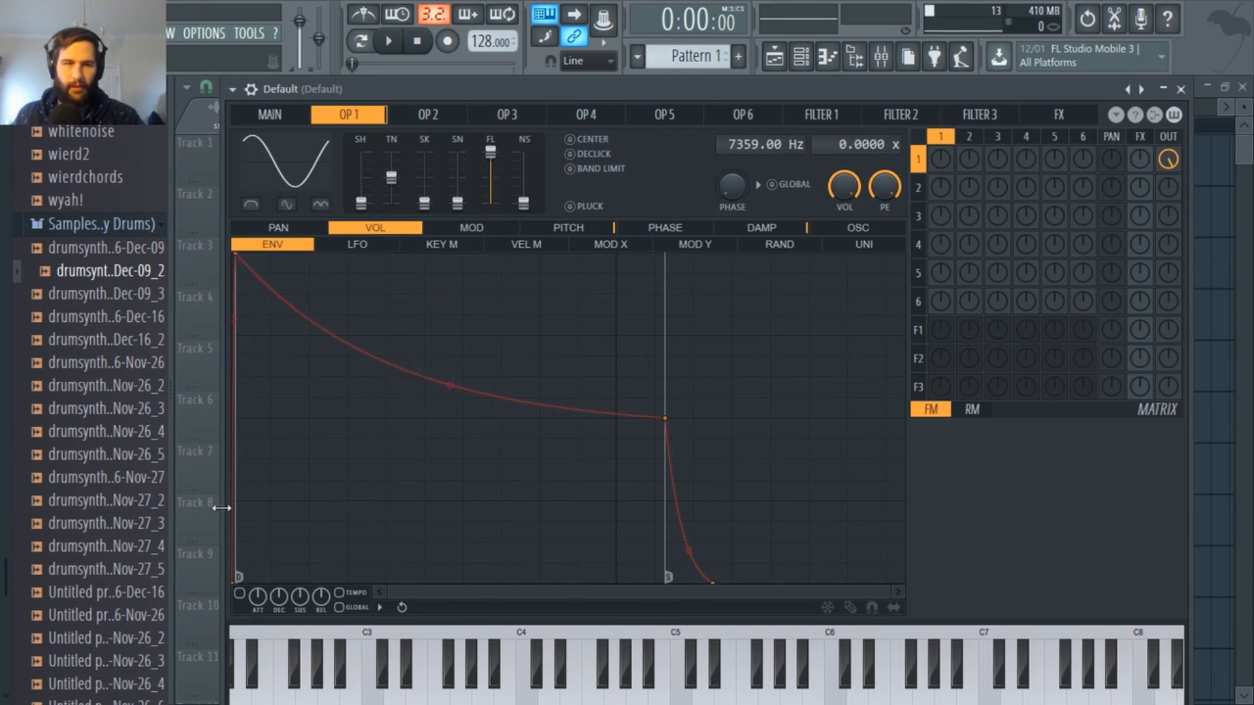
{"action": "left_click_drag", "start_coordinate": [665, 418], "coordinate": [443, 478]}
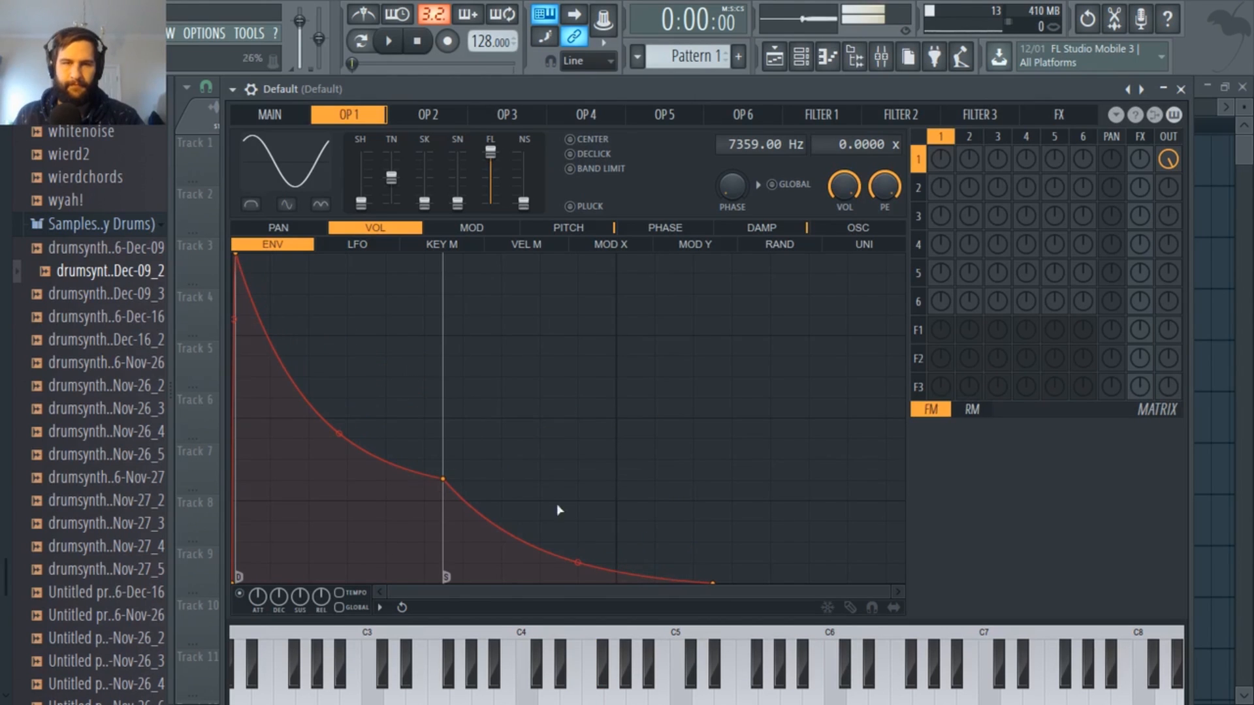
{"action": "left_click_drag", "start_coordinate": [709, 583], "coordinate": [568, 583]}
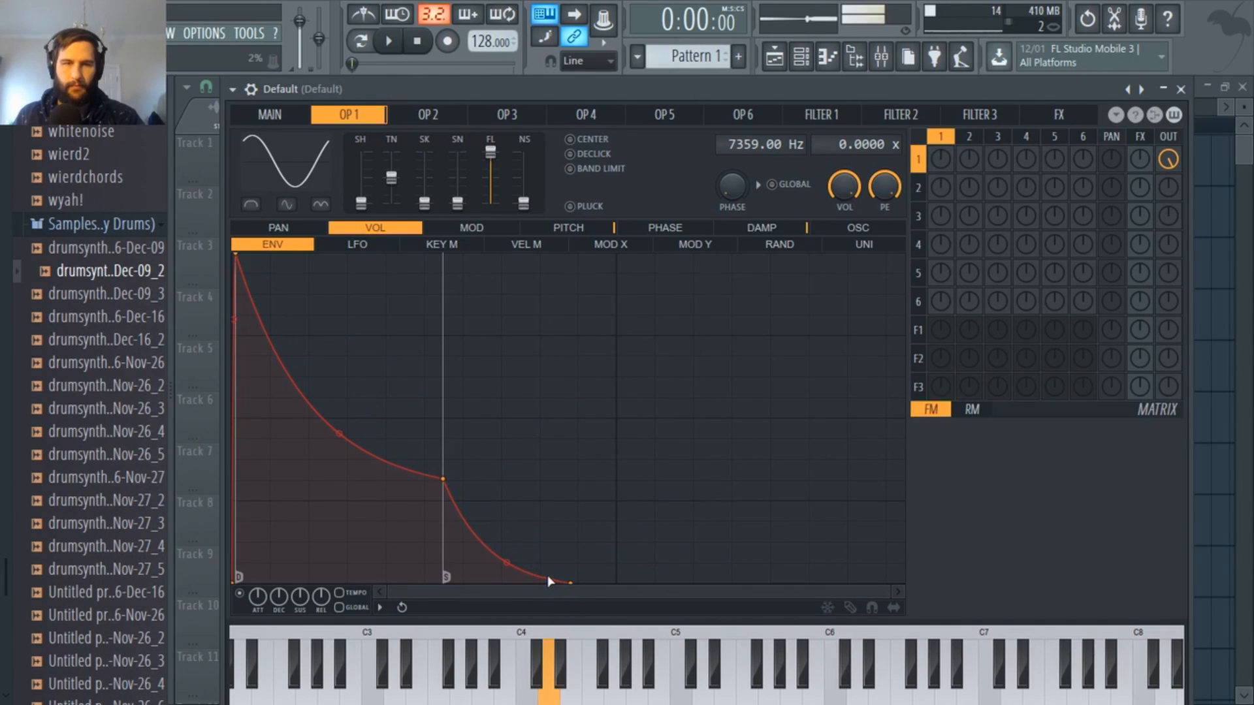
{"action": "left_click_drag", "start_coordinate": [443, 479], "coordinate": [337, 536]}
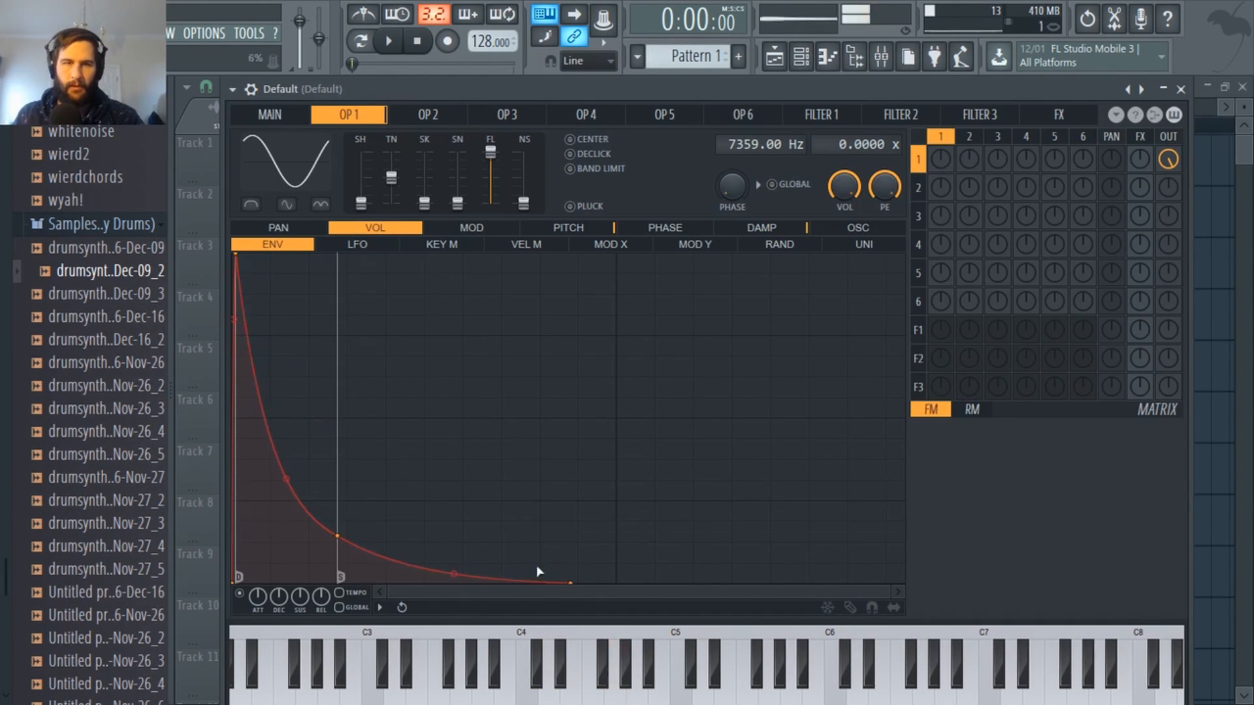
{"action": "left_click_drag", "start_coordinate": [578, 585], "coordinate": [431, 584]}
{"action": "left_click_drag", "start_coordinate": [342, 541], "coordinate": [299, 570]}
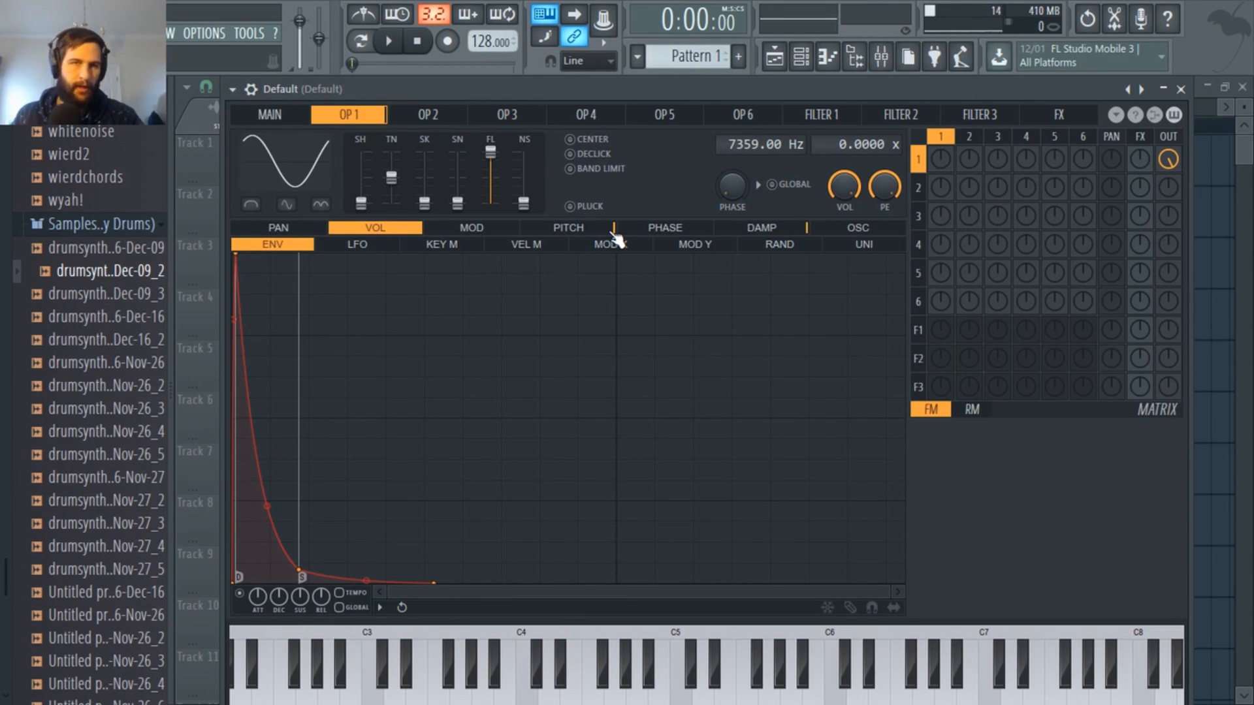
Reopen the synth on the Default channel routed to mixer track 8 and audition the sound
{"action": "left_click", "coordinate": [801, 60]}
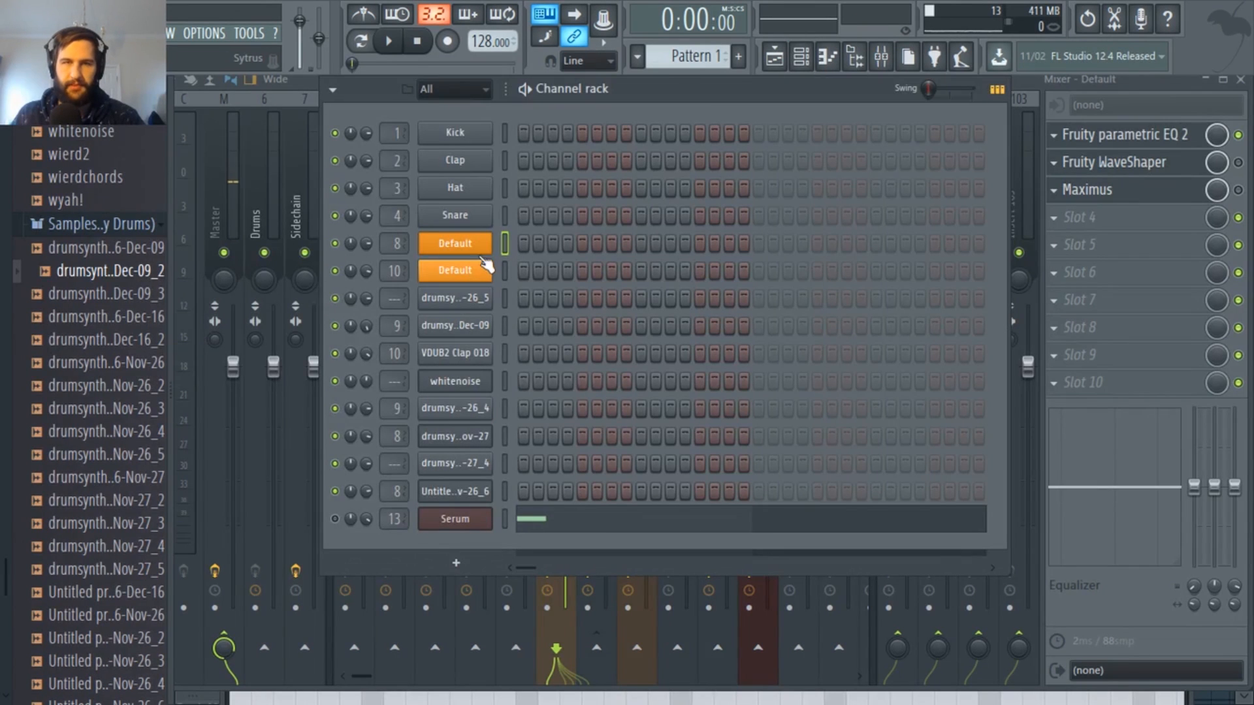
{"action": "left_click", "coordinate": [483, 249]}
{"action": "key", "text": "b"}
{"action": "key", "text": "b"}
{"action": "key", "text": "b"}
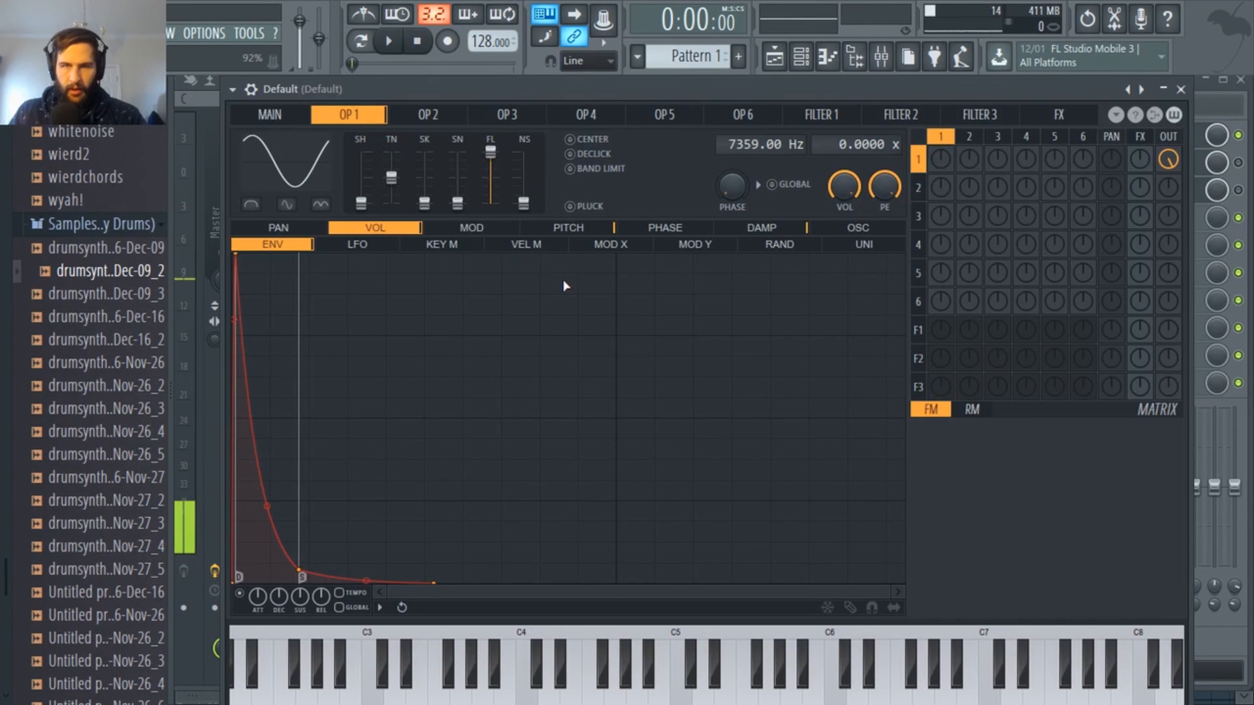
{"action": "key", "text": "x"}
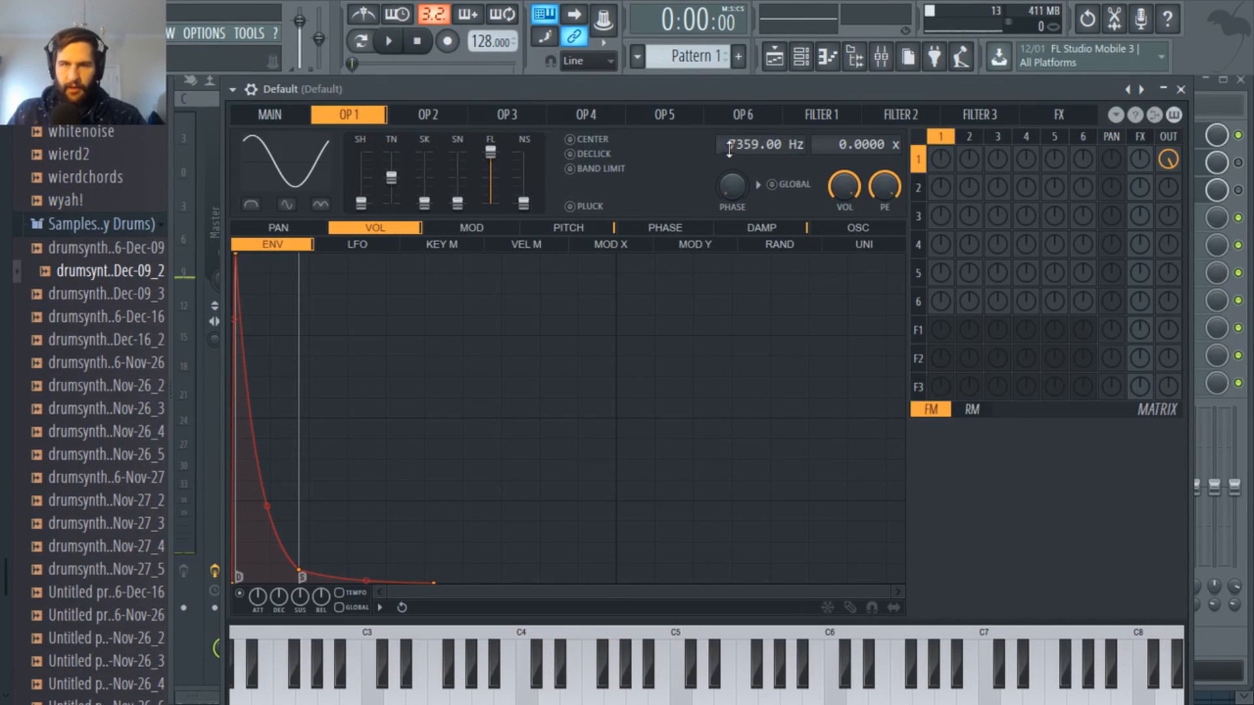
Lower operator 1's frequency offset to 3859 Hz and audition the result with repeated C5 notes
{"action": "left_click_drag", "start_coordinate": [730, 146], "coordinate": [730, 164]}
{"action": "key", "text": "q"}
{"action": "key", "text": "q"}
{"action": "key", "text": "q"}
{"action": "key", "text": "q"}
{"action": "key", "text": "q"}
{"action": "key", "text": "q"}
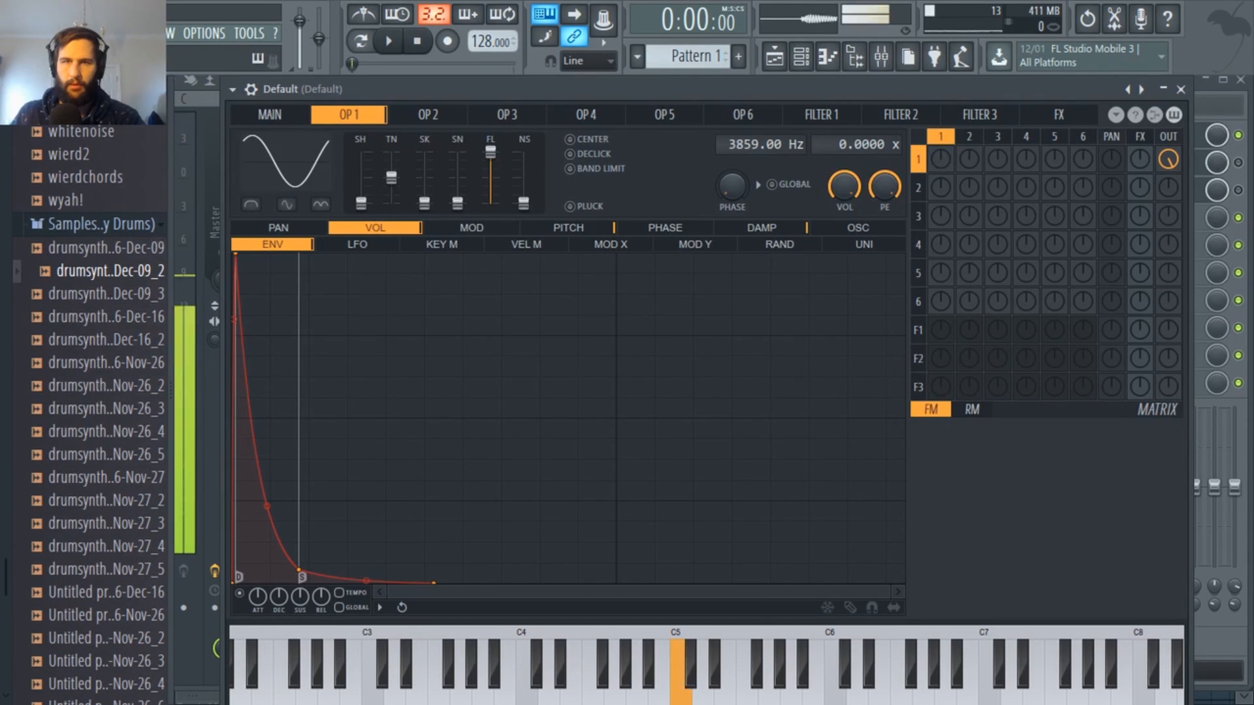
{"action": "key", "text": "q"}
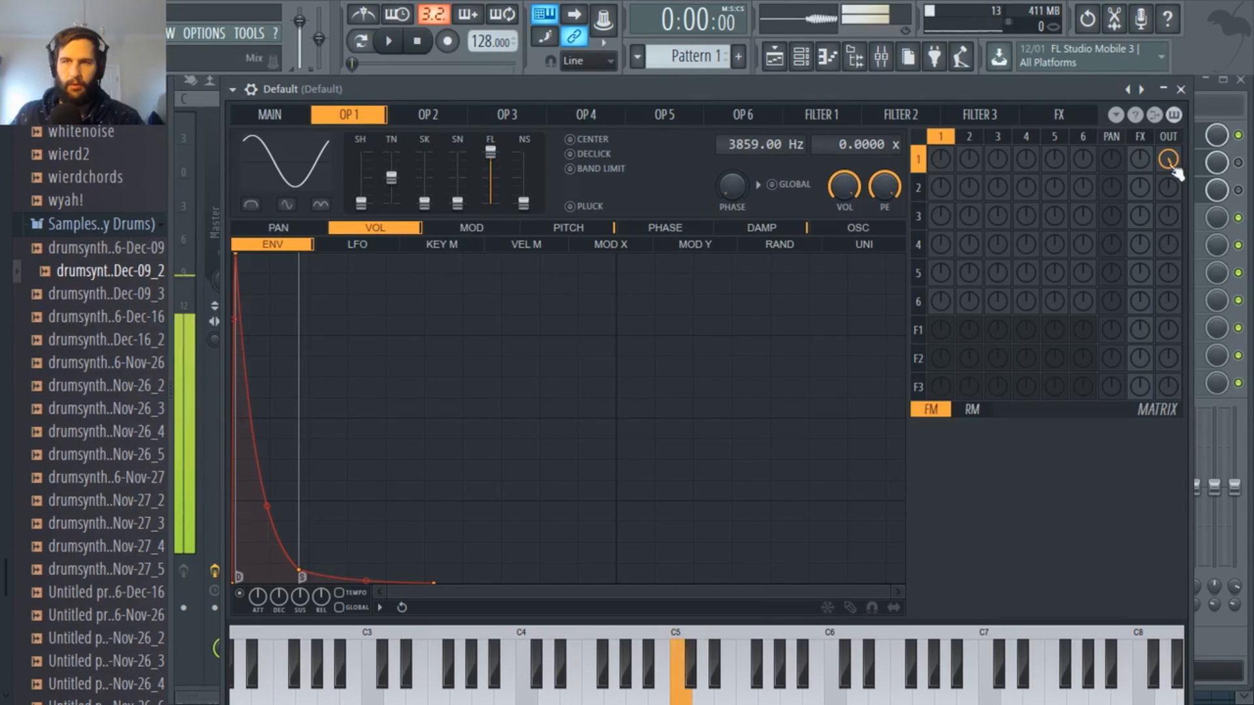
Inspect Fruity parametric EQ 2 on mixer track 8, and return to the channel rack
{"action": "left_click", "coordinate": [1210, 96]}
{"action": "left_click", "coordinate": [1138, 137]}
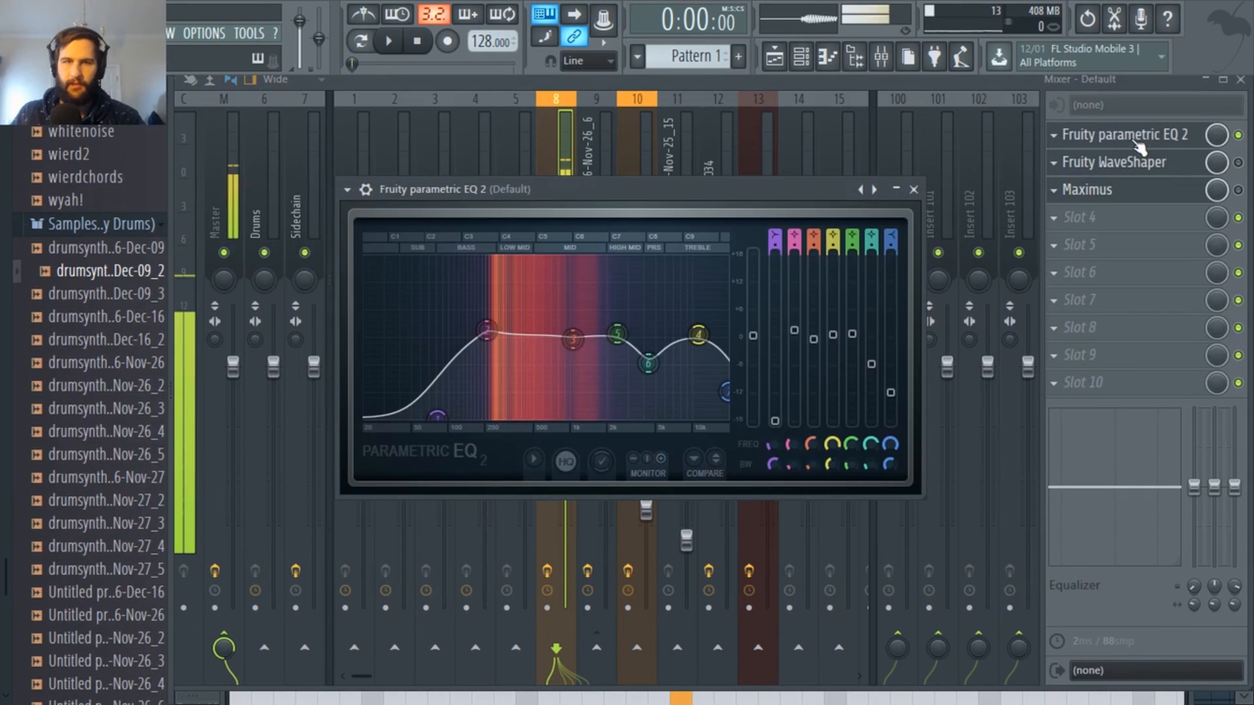
{"action": "key", "text": "F6"}
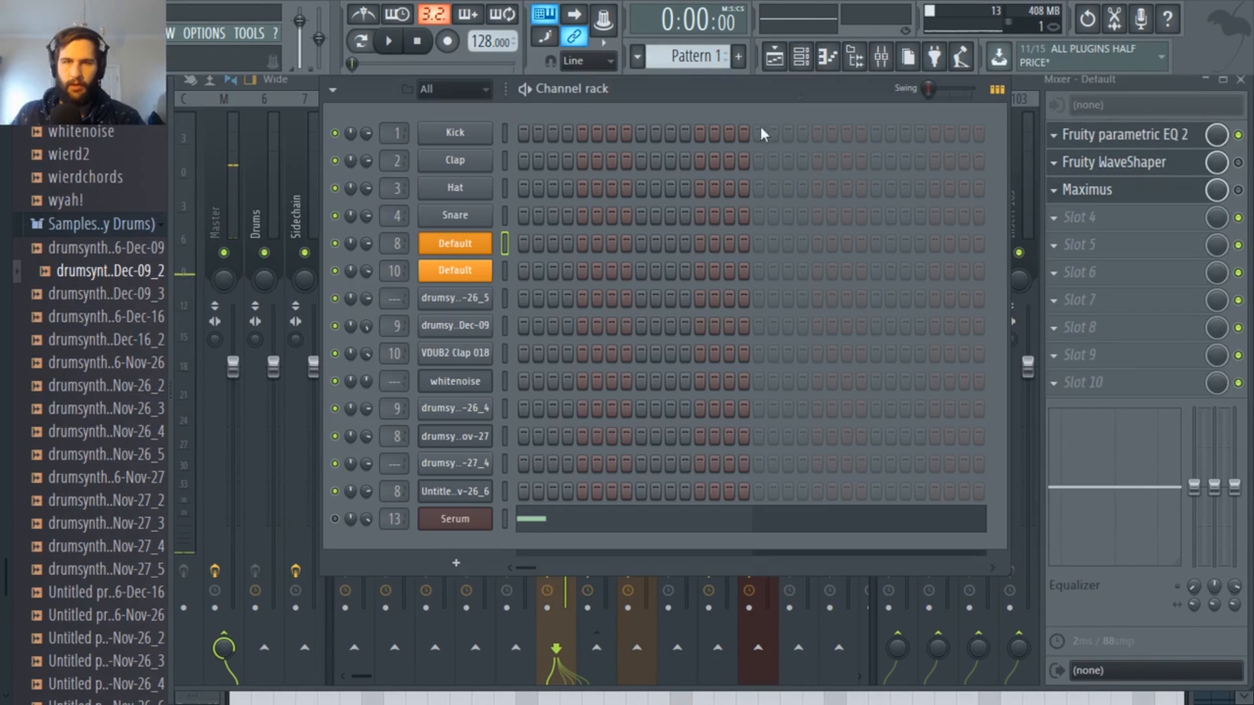
Reopen the synth, lower operator 1's frequency offset to 3549 Hz, and audition it with repeated C5 notes
{"action": "left_click", "coordinate": [483, 268]}
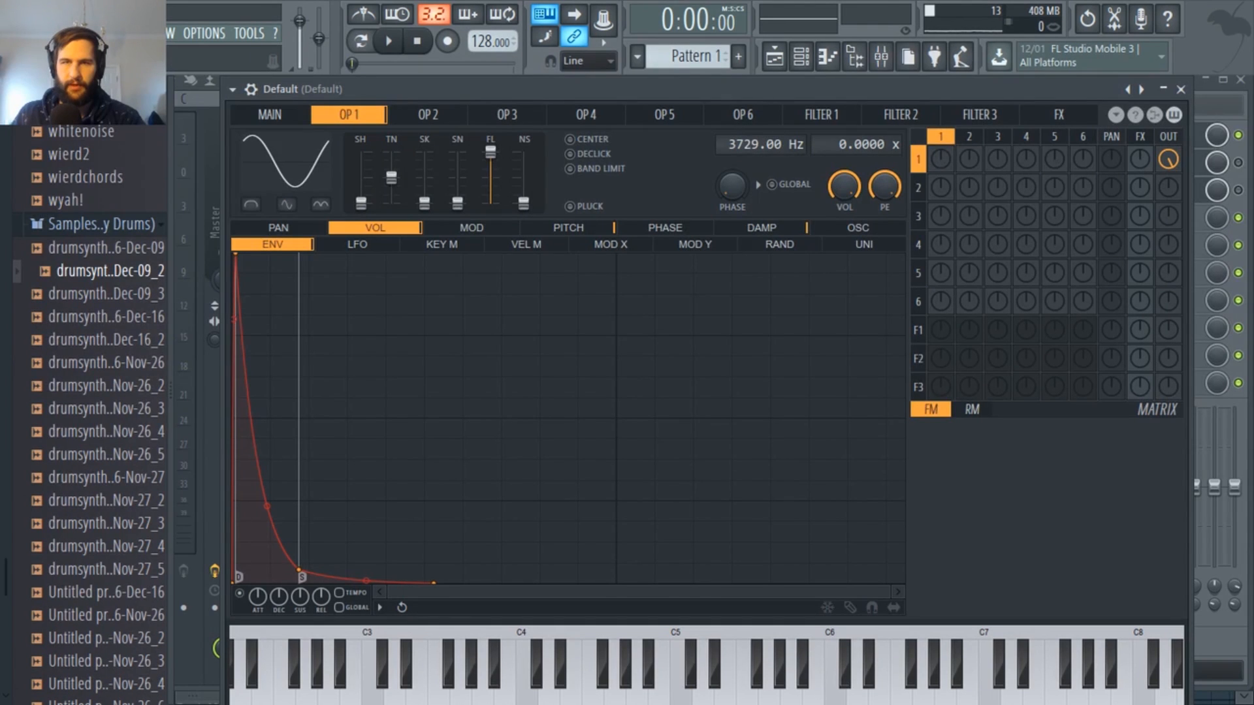
{"action": "key", "text": "q"}
{"action": "key", "text": "q"}
{"action": "key", "text": "q"}
{"action": "key", "text": "q"}
{"action": "key", "text": "q"}
{"action": "left_click_drag", "start_coordinate": [751, 144], "coordinate": [751, 154]}
{"action": "key", "text": "q"}
{"action": "key", "text": "q"}
{"action": "key", "text": "q"}
{"action": "key", "text": "q"}
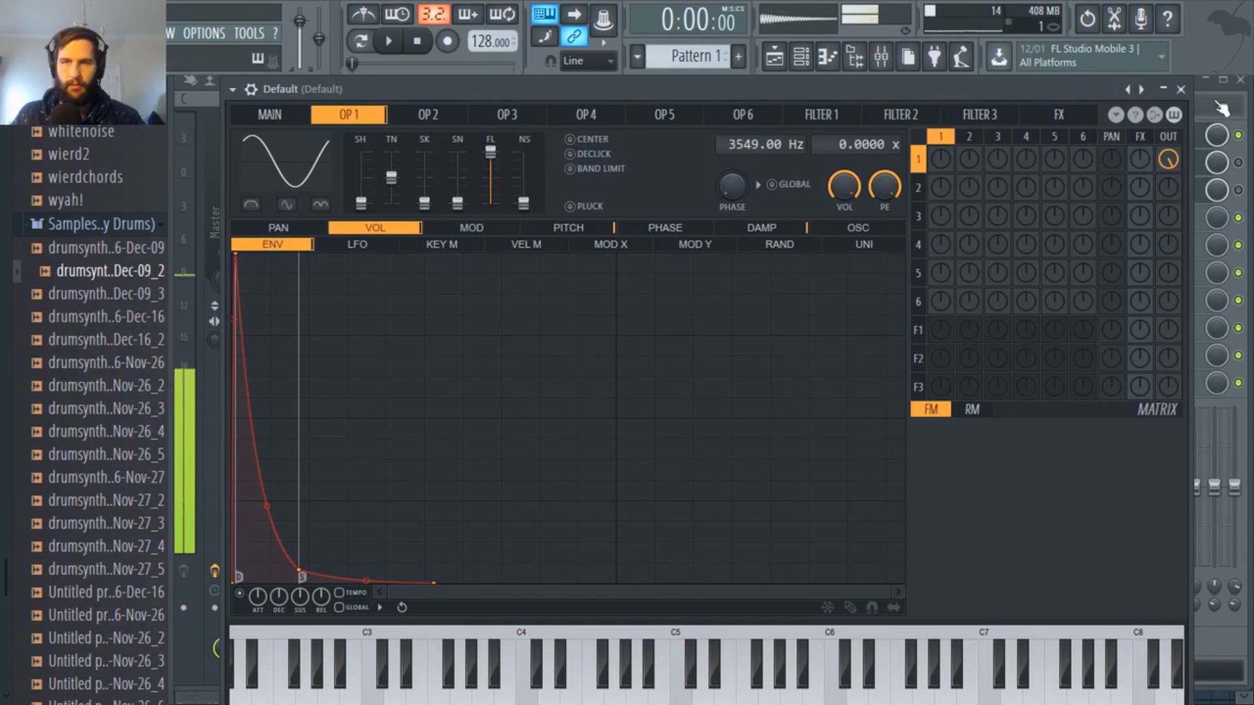
In track 8's Fruity parametric EQ 2, reduce band 2's peak near 200 Hz to a slight boost and flatten band 6's cut
{"action": "left_click", "coordinate": [1198, 90]}
{"action": "left_click", "coordinate": [1155, 157]}
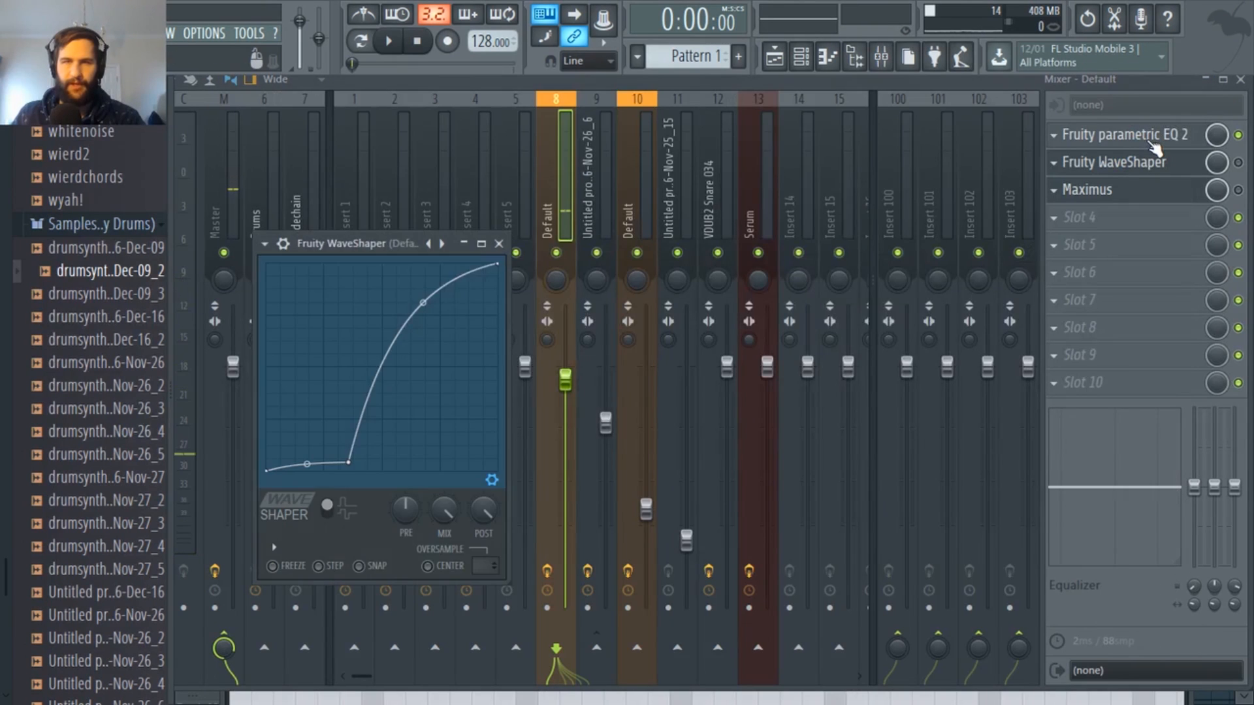
{"action": "left_click", "coordinate": [1152, 145]}
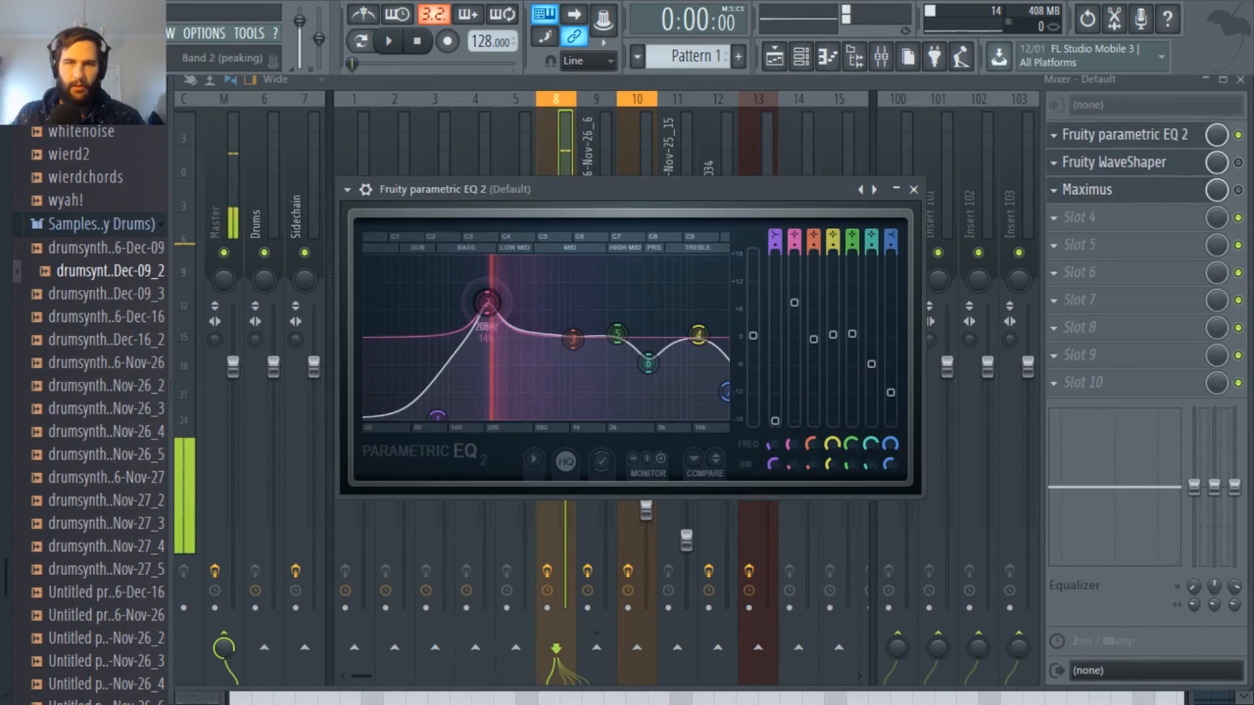
{"action": "left_click_drag", "start_coordinate": [487, 303], "coordinate": [491, 328]}
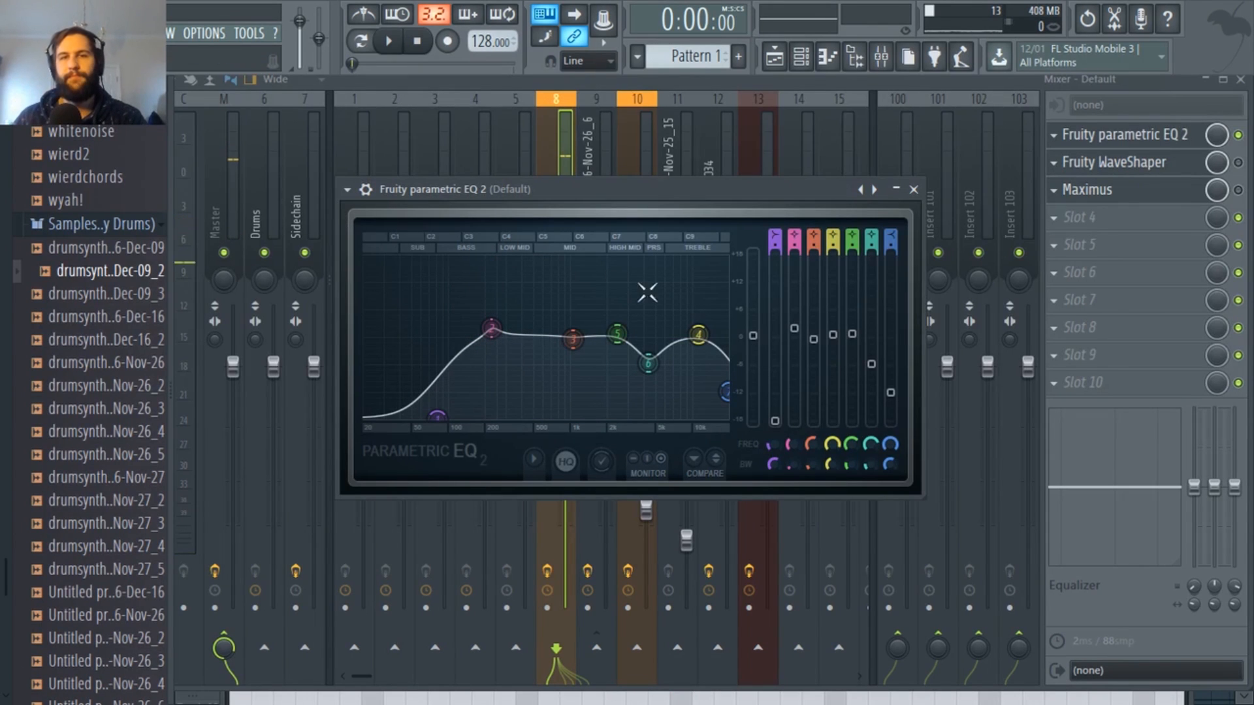
{"action": "left_click_drag", "start_coordinate": [648, 363], "coordinate": [657, 340]}
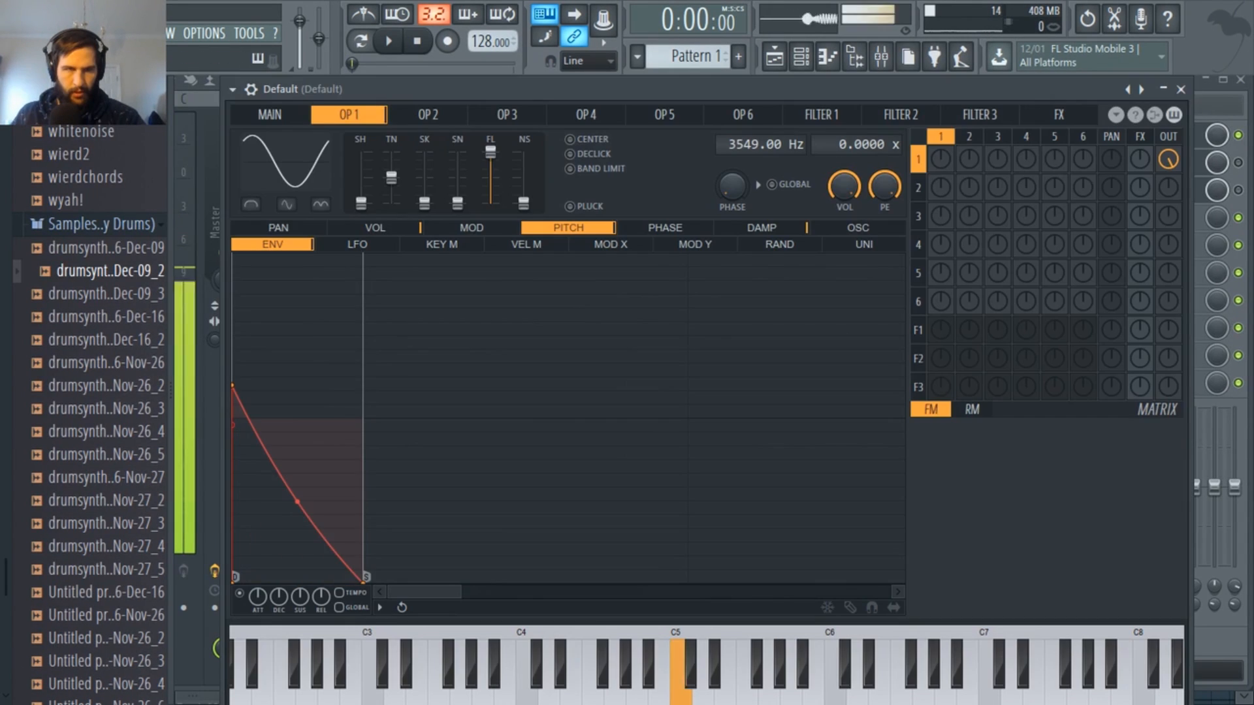
Redraw operator 1's pitch envelope freehand as a steep initial drop followed by a gradual, slightly uneven slope down to the sustain point
{"action": "mouse_move", "coordinate": [298, 502]}
{"action": "left_mouse_down"}
{"action": "mouse_move", "coordinate": [297, 431]}
{"action": "mouse_move", "coordinate": [297, 542]}
{"action": "mouse_move", "coordinate": [298, 483]}
{"action": "left_mouse_up"}
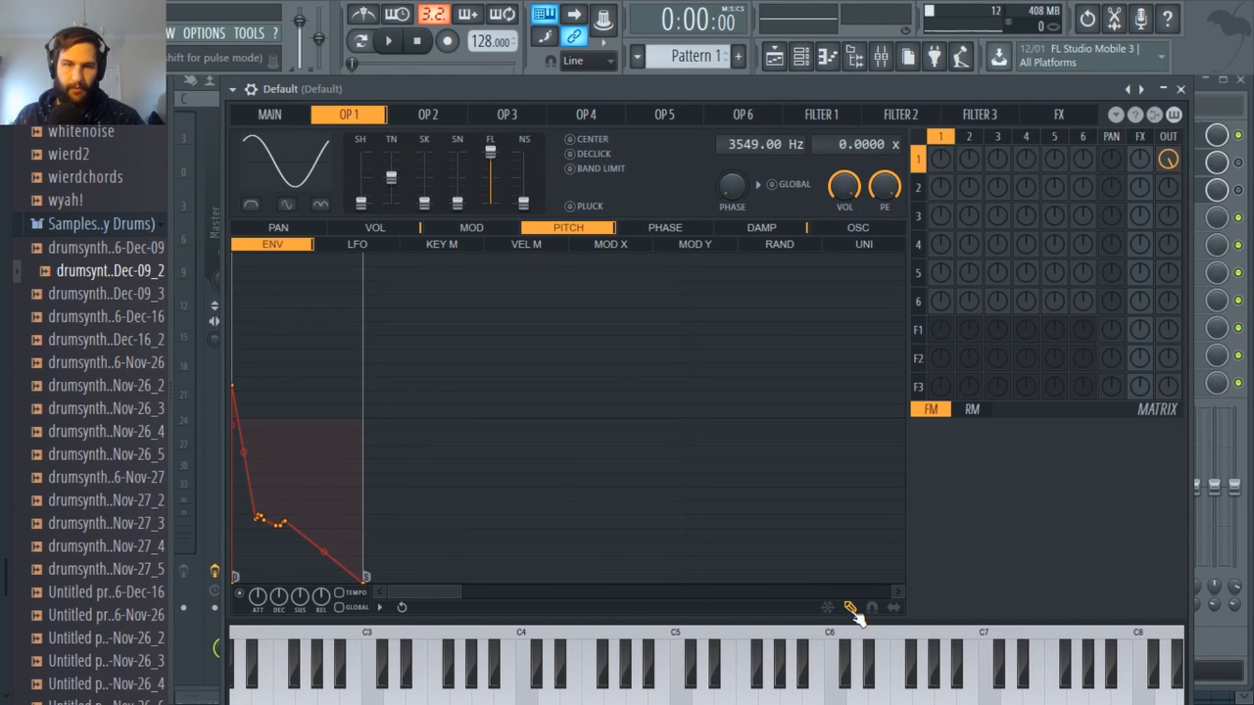
{"action": "mouse_move", "coordinate": [271, 525]}
{"action": "left_mouse_down"}
{"action": "mouse_move", "coordinate": [252, 503]}
{"action": "mouse_move", "coordinate": [265, 550]}
{"action": "mouse_move", "coordinate": [325, 440]}
{"action": "mouse_move", "coordinate": [311, 450]}
{"action": "mouse_move", "coordinate": [316, 484]}
{"action": "mouse_move", "coordinate": [350, 522]}
{"action": "left_mouse_up"}
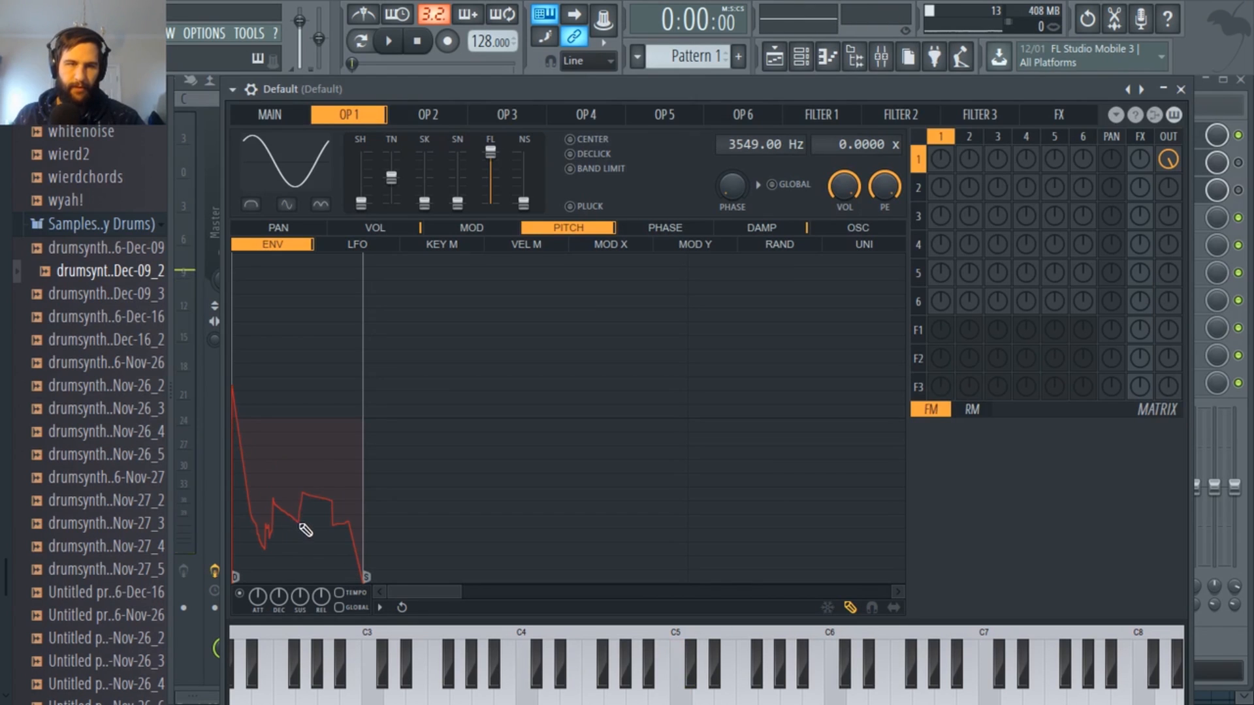
{"action": "mouse_move", "coordinate": [300, 524]}
{"action": "left_mouse_down"}
{"action": "mouse_move", "coordinate": [255, 571]}
{"action": "mouse_move", "coordinate": [315, 577]}
{"action": "mouse_move", "coordinate": [262, 525]}
{"action": "left_mouse_up"}
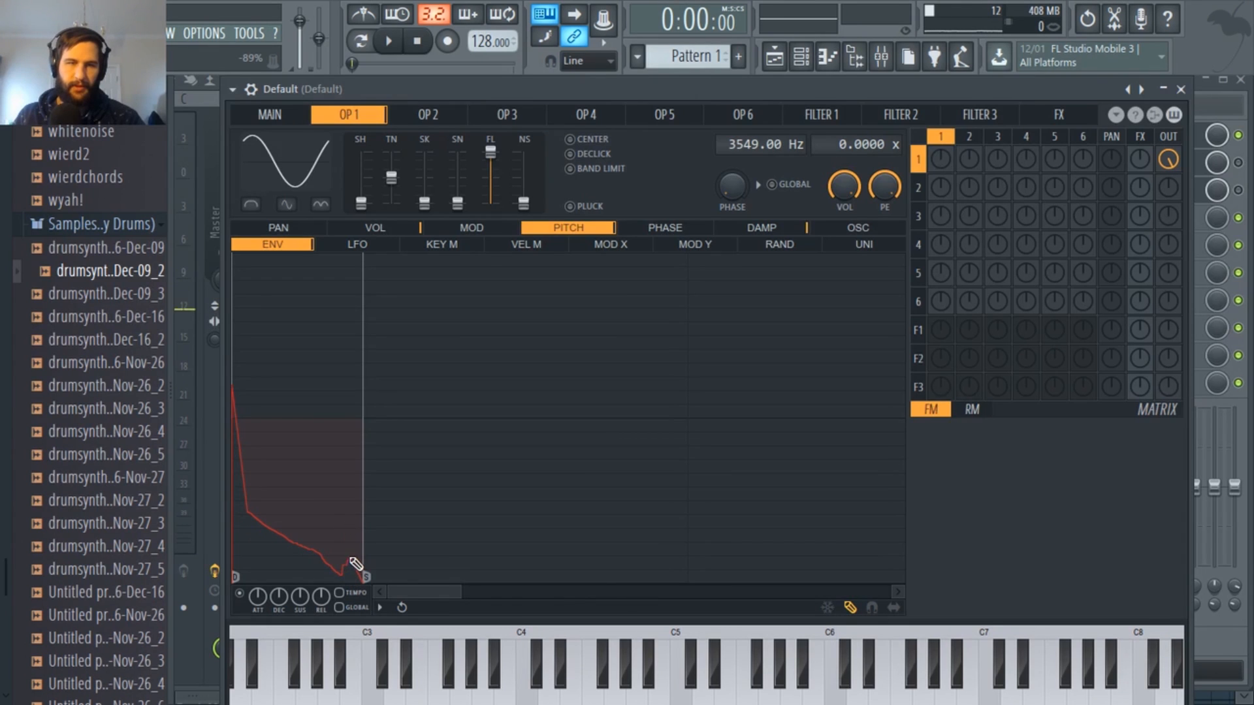
{"action": "mouse_move", "coordinate": [264, 503]}
{"action": "left_mouse_down"}
{"action": "mouse_move", "coordinate": [287, 483]}
{"action": "mouse_move", "coordinate": [269, 522]}
{"action": "mouse_move", "coordinate": [292, 535]}
{"action": "left_mouse_up"}
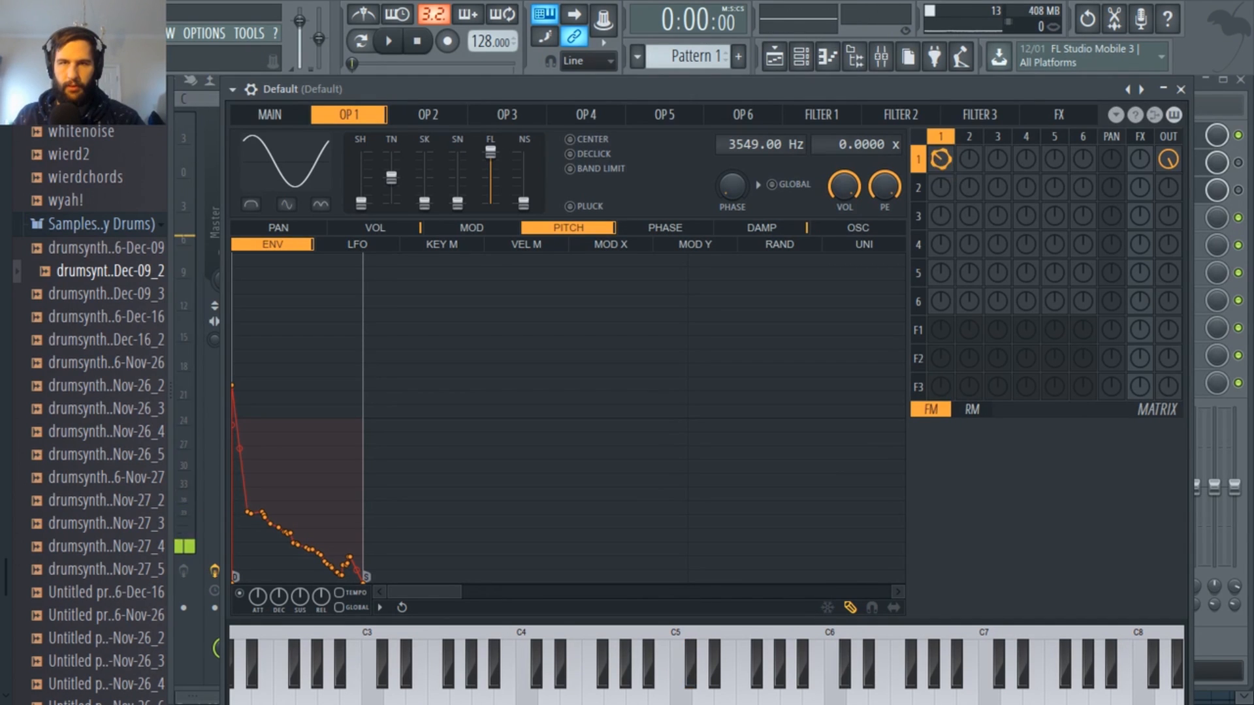
Return to mixer track 8's effects, enable Fruity WaveShaper and open it
{"action": "left_click_drag", "start_coordinate": [1072, 86], "coordinate": [1006, 115]}
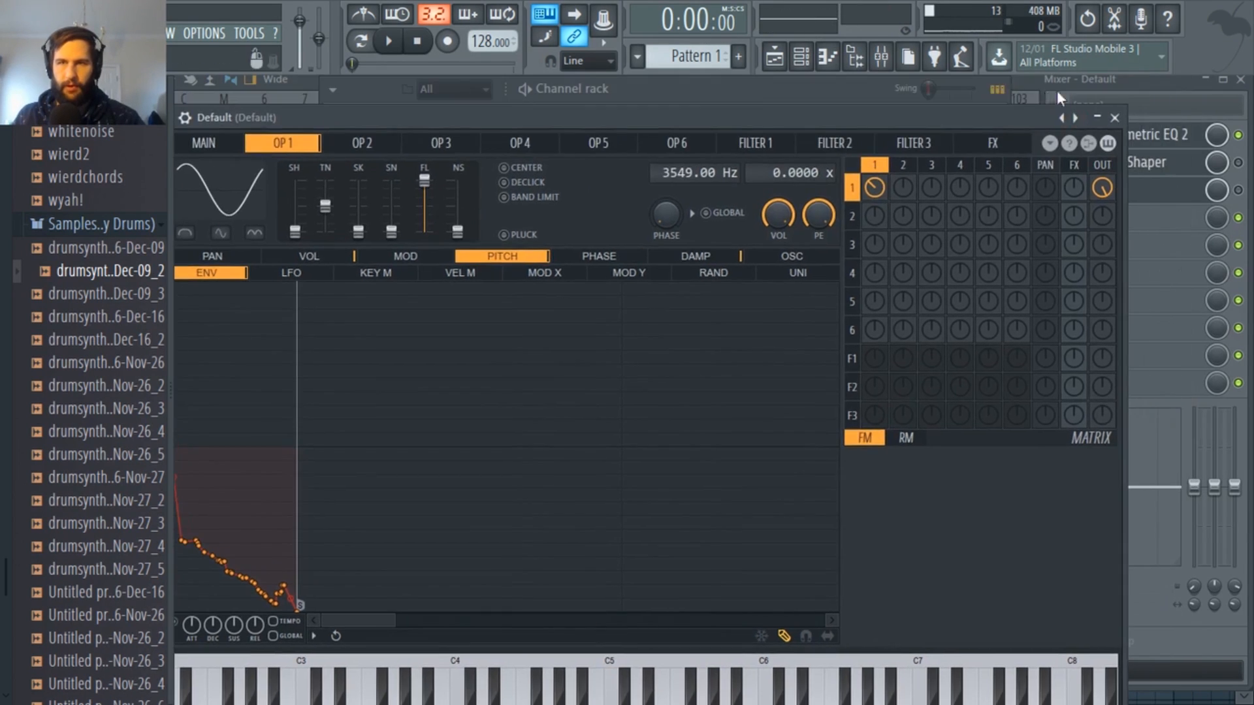
{"action": "left_click", "coordinate": [1166, 89]}
{"action": "left_click", "coordinate": [1169, 135]}
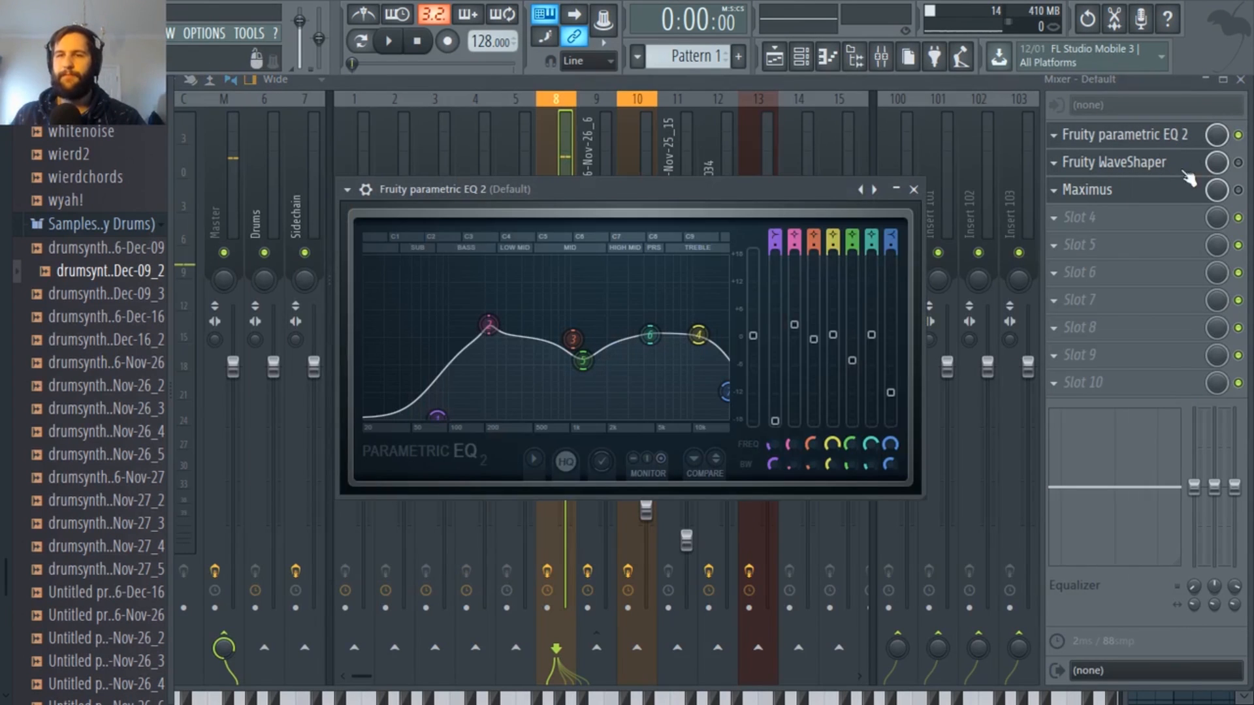
{"action": "left_click", "coordinate": [1144, 158]}
{"action": "left_click", "coordinate": [1239, 163]}
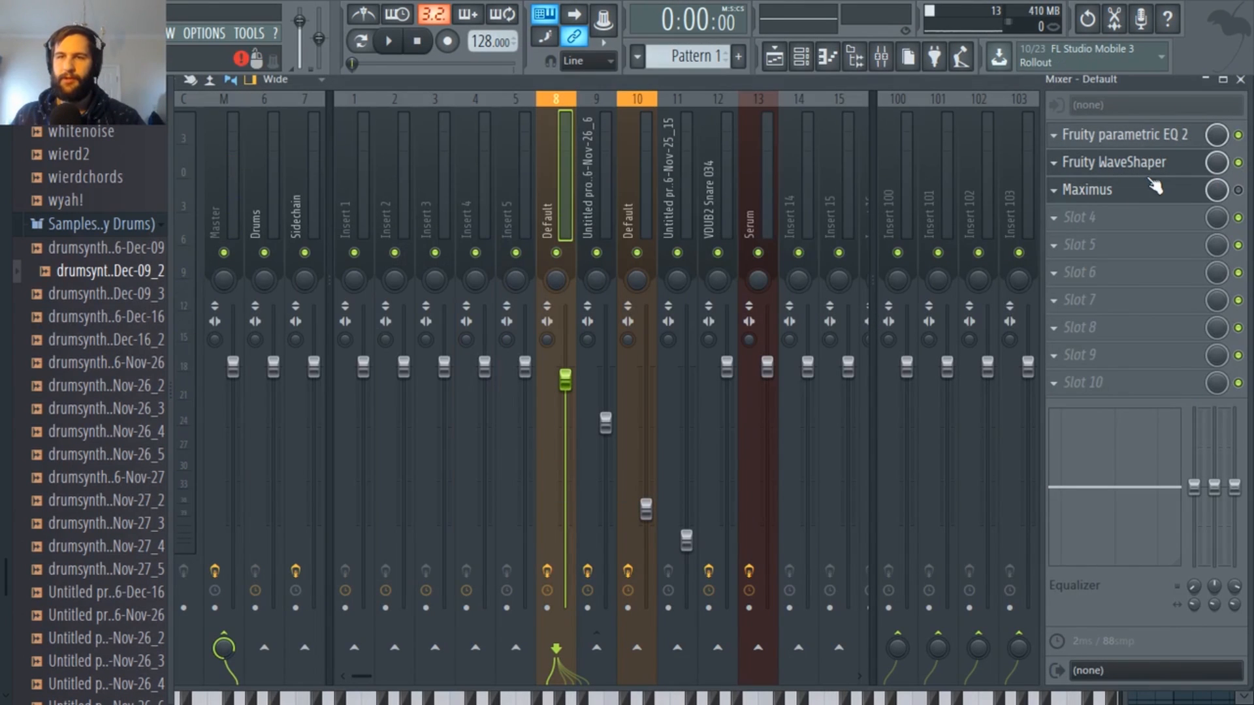
{"action": "left_click", "coordinate": [1146, 164]}
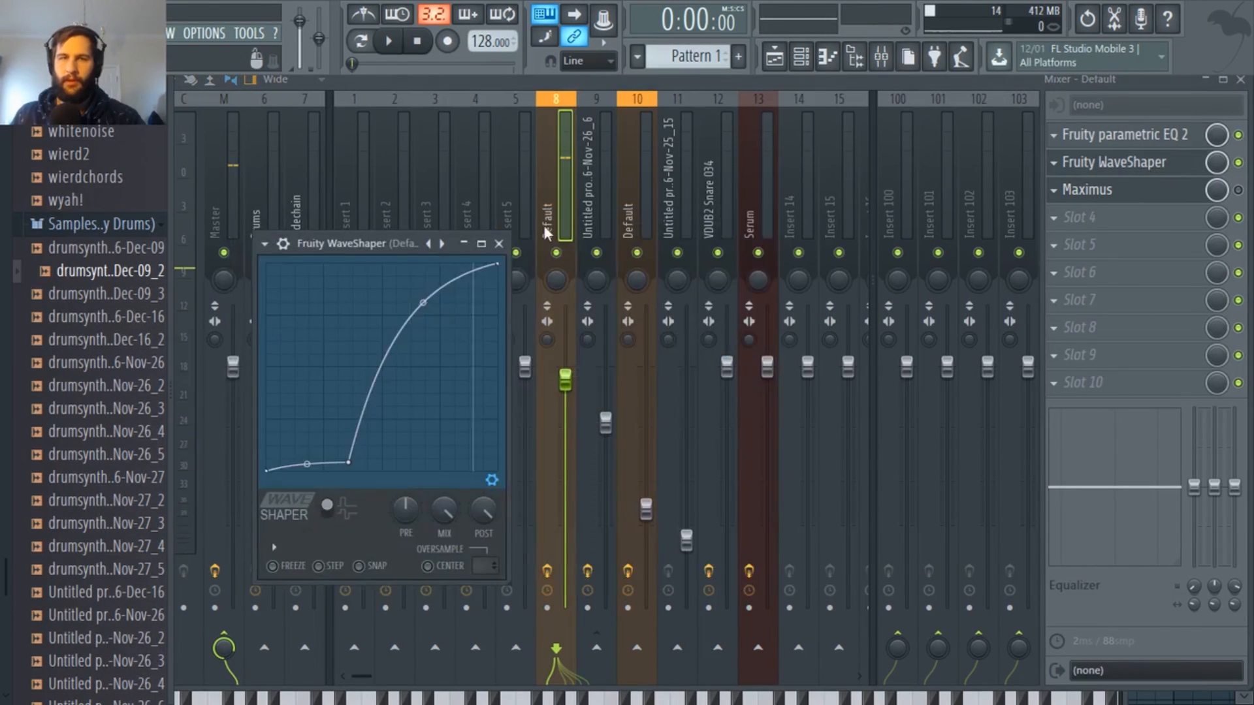
Reset Fruity WaveShaper to its default curve, remove any extra point, and bend the line into a moderate upward arc
{"action": "right_click", "coordinate": [429, 246]}
{"action": "left_click", "coordinate": [467, 149]}
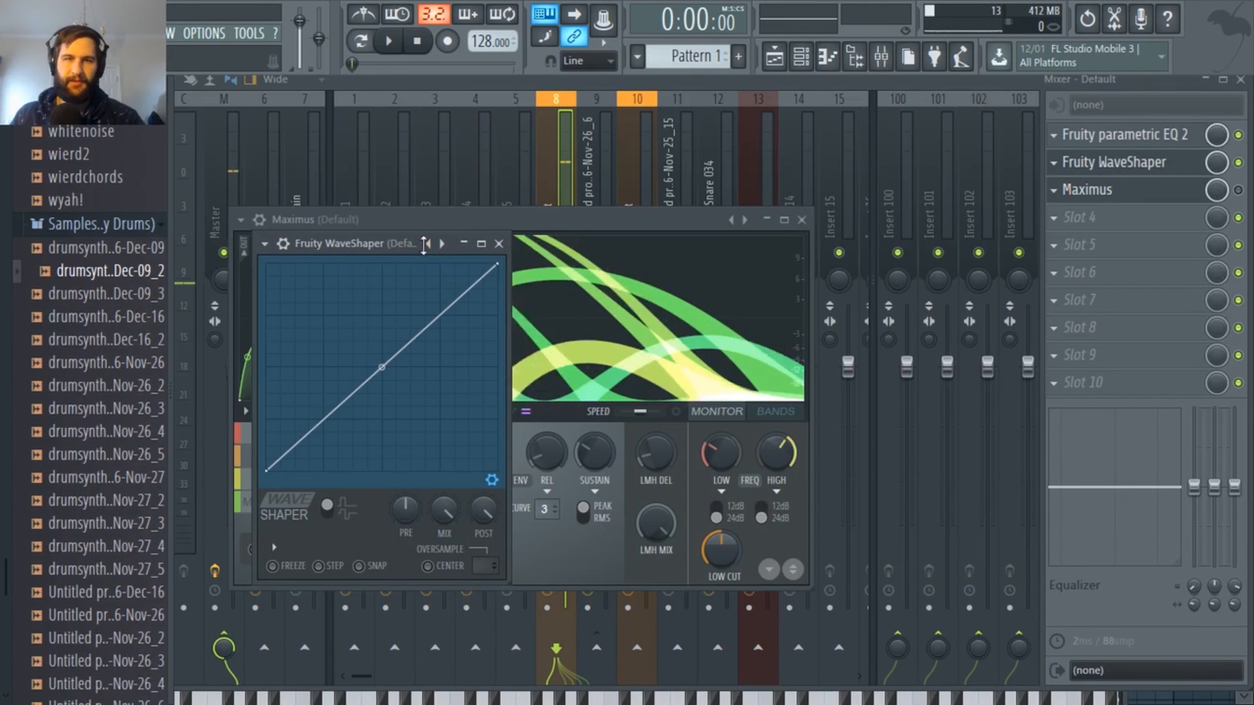
{"action": "mouse_move", "coordinate": [382, 369]}
{"action": "left_mouse_down"}
{"action": "mouse_move", "coordinate": [381, 295]}
{"action": "mouse_move", "coordinate": [381, 359]}
{"action": "mouse_move", "coordinate": [381, 347]}
{"action": "mouse_move", "coordinate": [364, 359]}
{"action": "mouse_move", "coordinate": [381, 362]}
{"action": "mouse_move", "coordinate": [381, 336]}
{"action": "mouse_move", "coordinate": [325, 371]}
{"action": "mouse_move", "coordinate": [367, 378]}
{"action": "left_mouse_up"}
{"action": "right_click", "coordinate": [382, 348]}
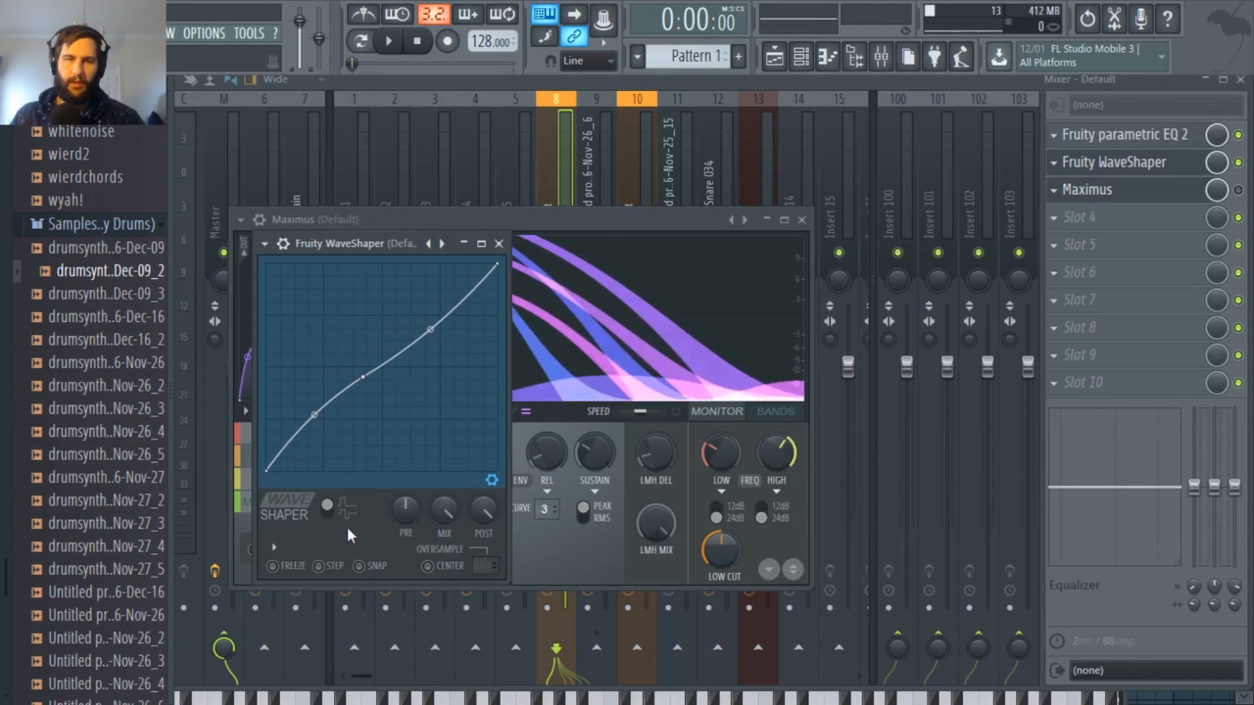
{"action": "right_click", "coordinate": [366, 378]}
{"action": "left_click", "coordinate": [394, 397]}
{"action": "left_click_drag", "start_coordinate": [380, 379], "coordinate": [379, 342]}
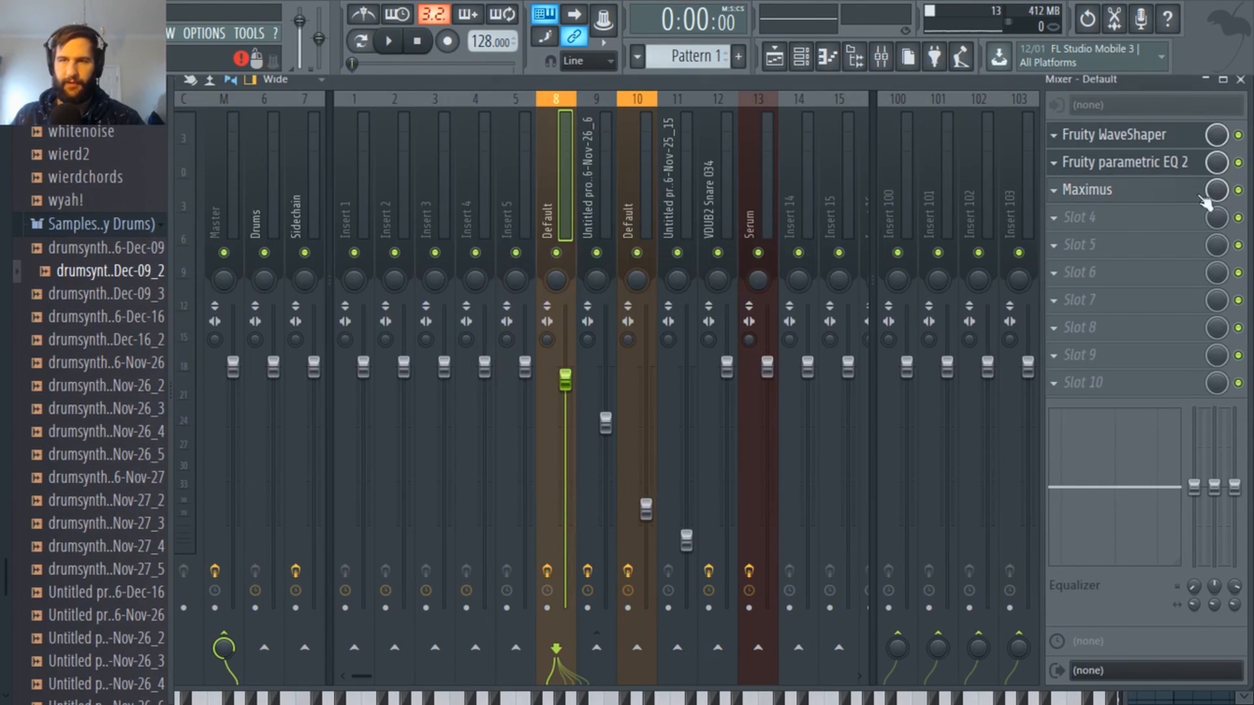
Open Maximus on mixer track 8 and load its Default preset
{"action": "left_click", "coordinate": [1134, 196]}
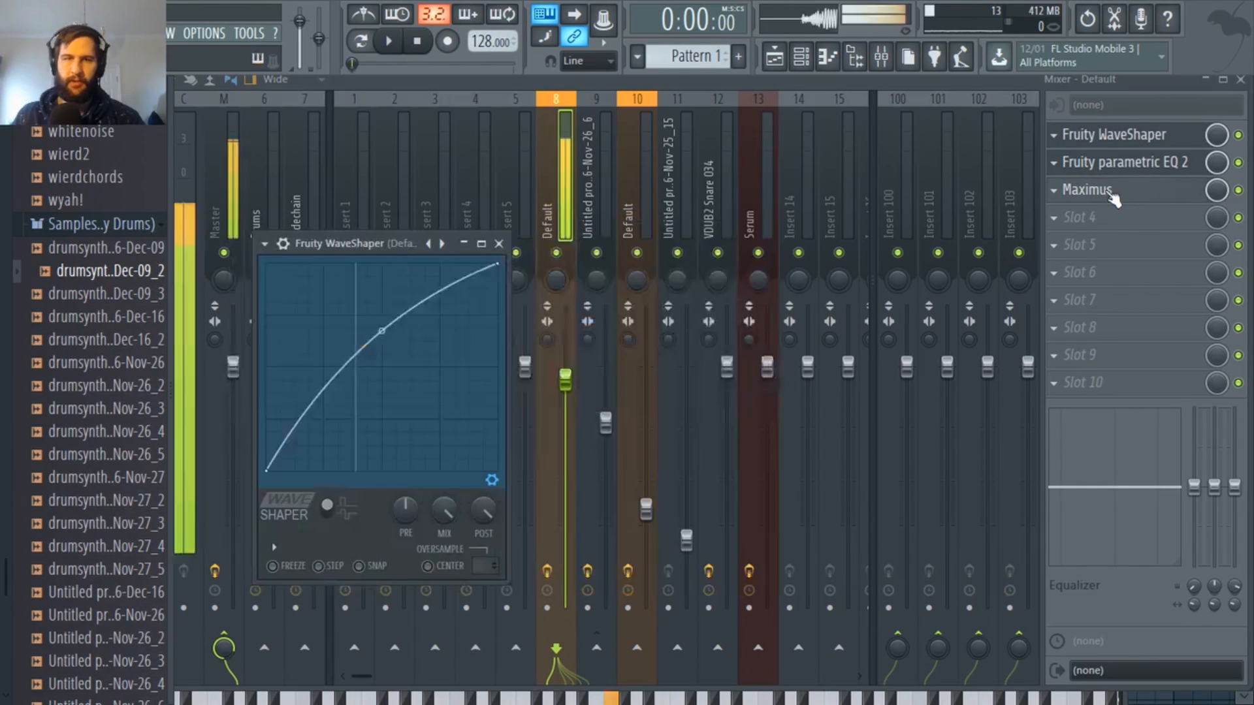
{"action": "left_click", "coordinate": [1109, 194]}
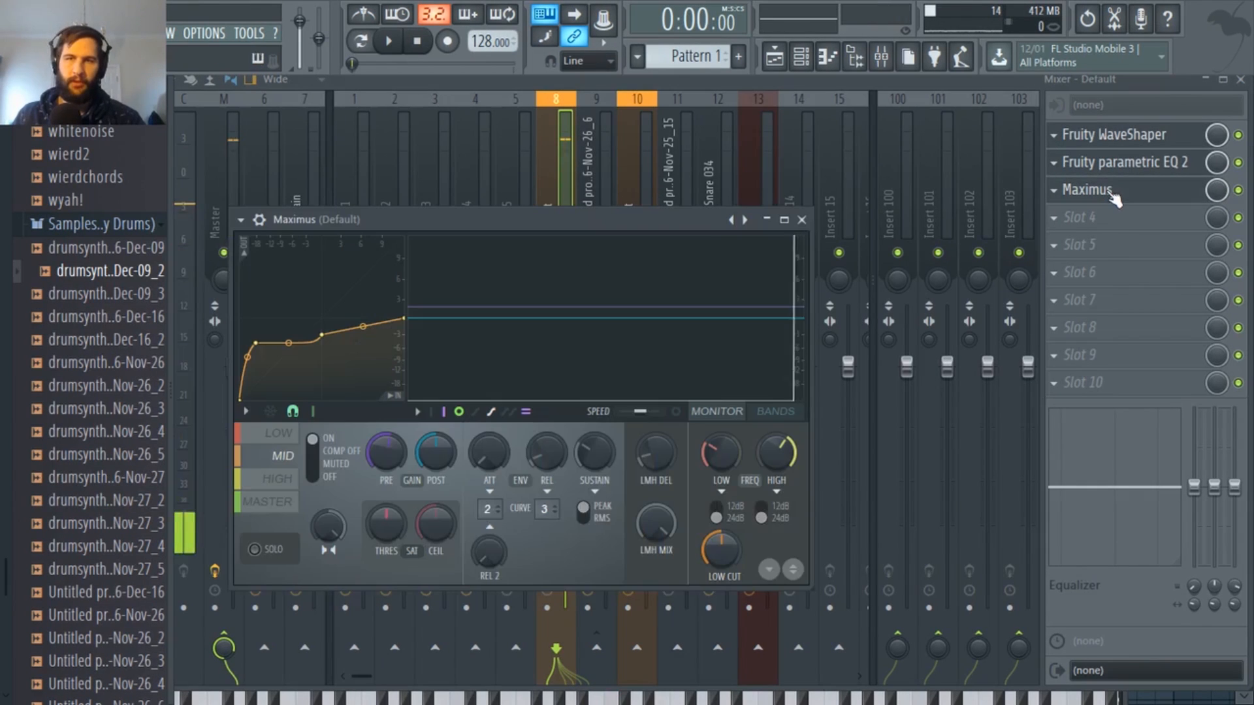
{"action": "left_click_drag", "start_coordinate": [416, 221], "coordinate": [435, 197]}
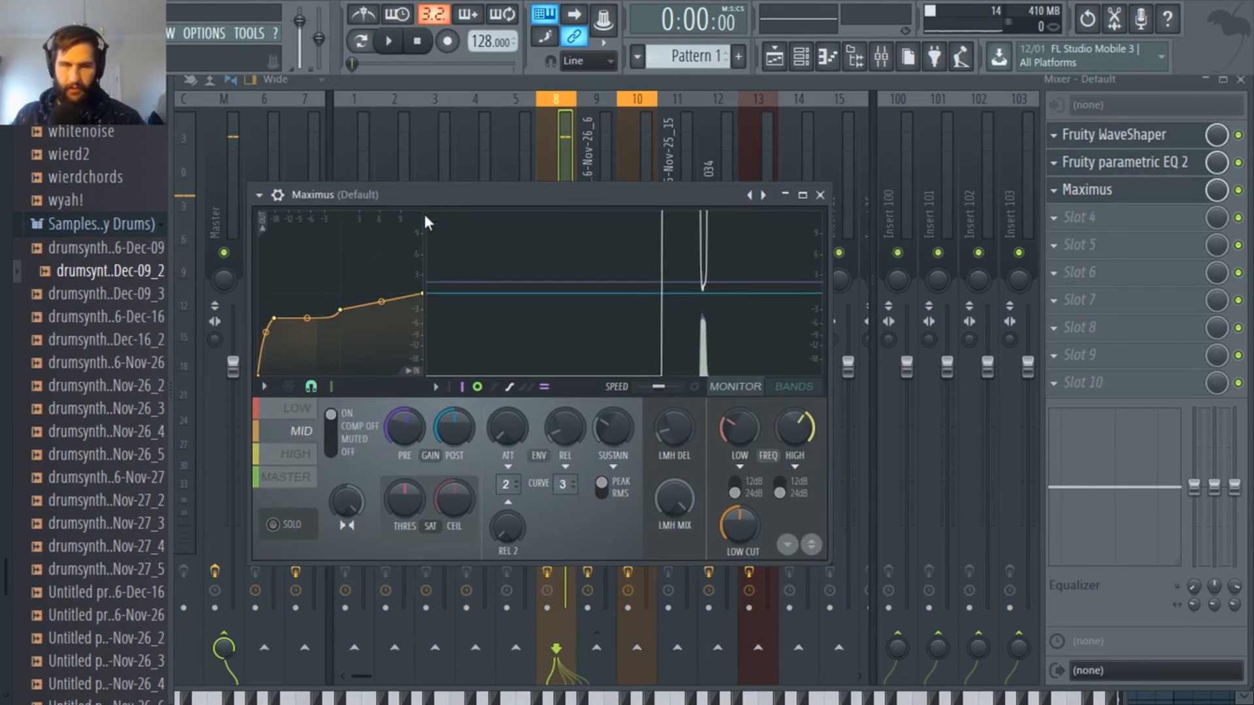
{"action": "left_click", "coordinate": [300, 410]}
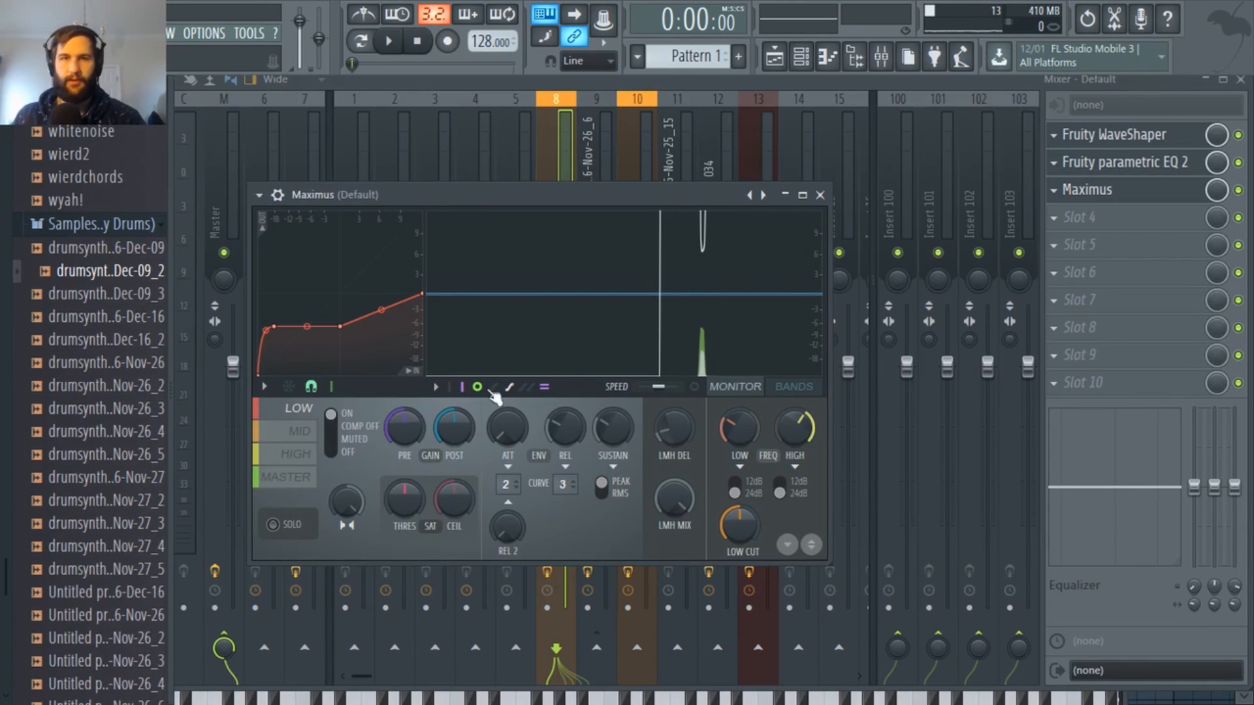
{"action": "right_click", "coordinate": [771, 196]}
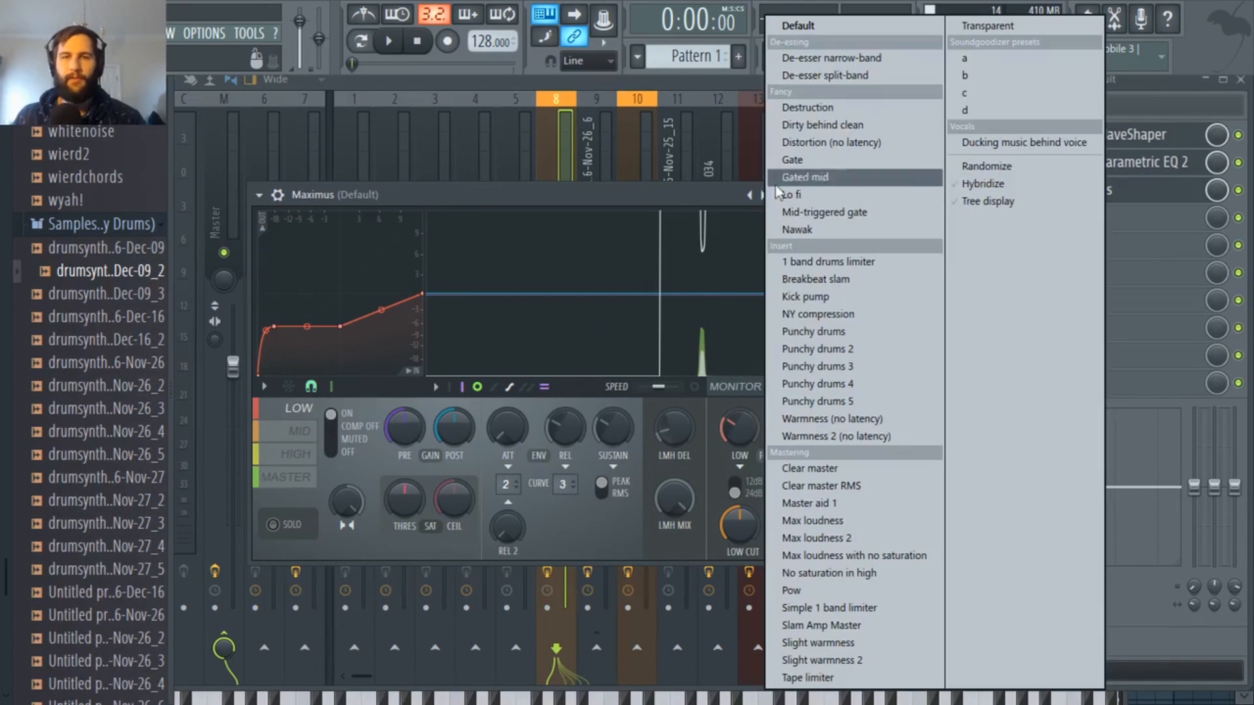
{"action": "left_click", "coordinate": [812, 14]}
Solo the low band in Maximus and move its curve's knee to a lower input level at 0 dB output
{"action": "left_click", "coordinate": [272, 525]}
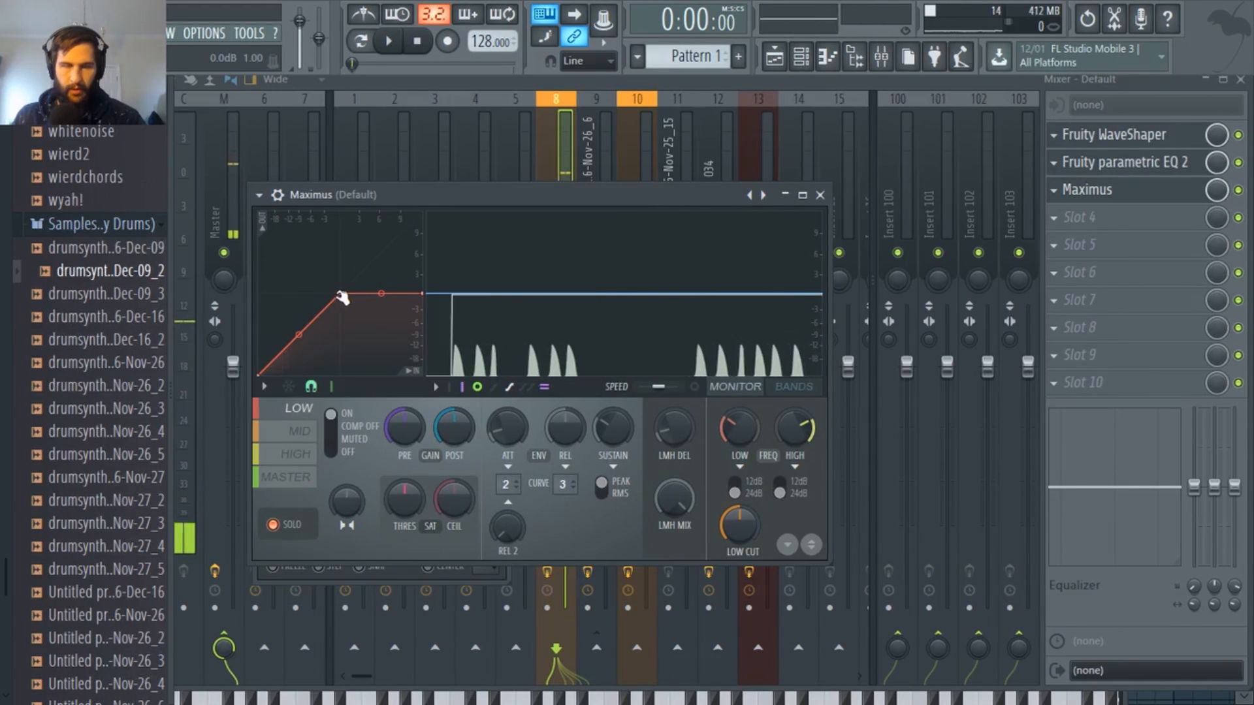
{"action": "left_click_drag", "start_coordinate": [340, 294], "coordinate": [314, 295]}
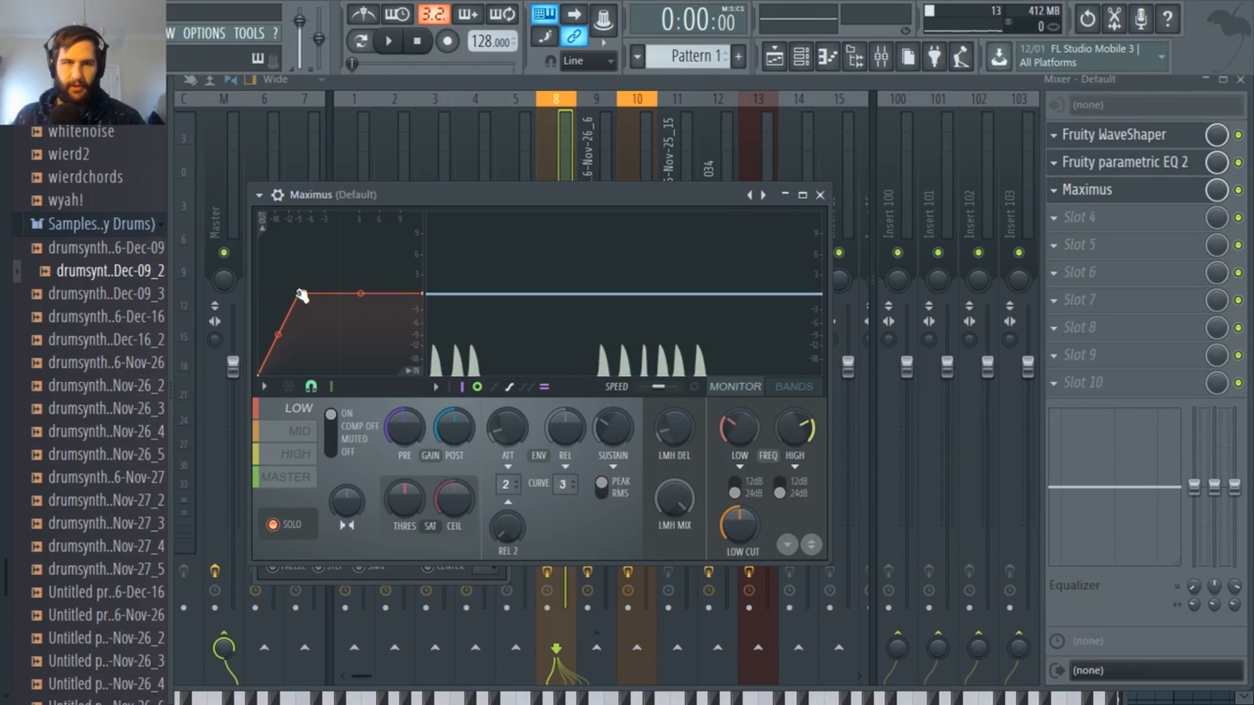
{"action": "mouse_move", "coordinate": [301, 295]}
{"action": "left_mouse_down"}
{"action": "mouse_move", "coordinate": [287, 292]}
{"action": "mouse_move", "coordinate": [292, 304]}
{"action": "mouse_move", "coordinate": [312, 300]}
{"action": "left_mouse_up"}
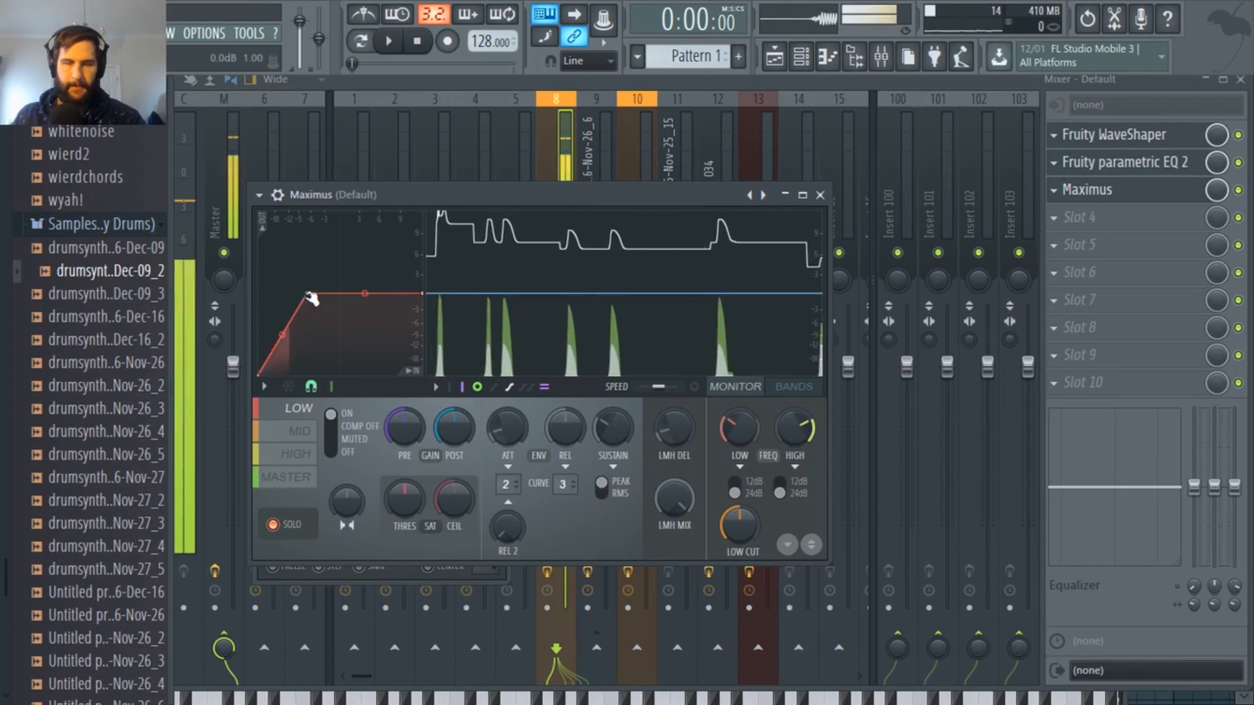
Move the mid band's curve knee in Maximus to a lower input level, comparing it with the low band
{"action": "left_click", "coordinate": [300, 431]}
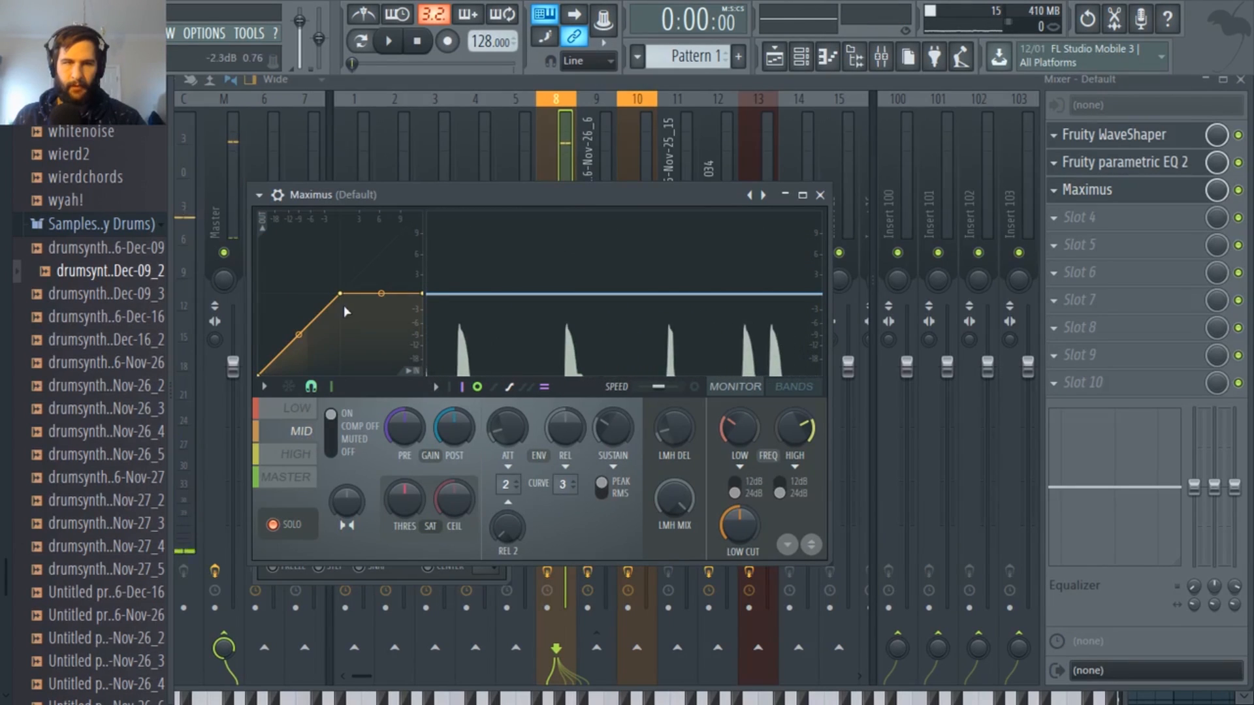
{"action": "left_click_drag", "start_coordinate": [340, 294], "coordinate": [312, 296]}
{"action": "left_click", "coordinate": [304, 410]}
{"action": "left_click", "coordinate": [300, 432]}
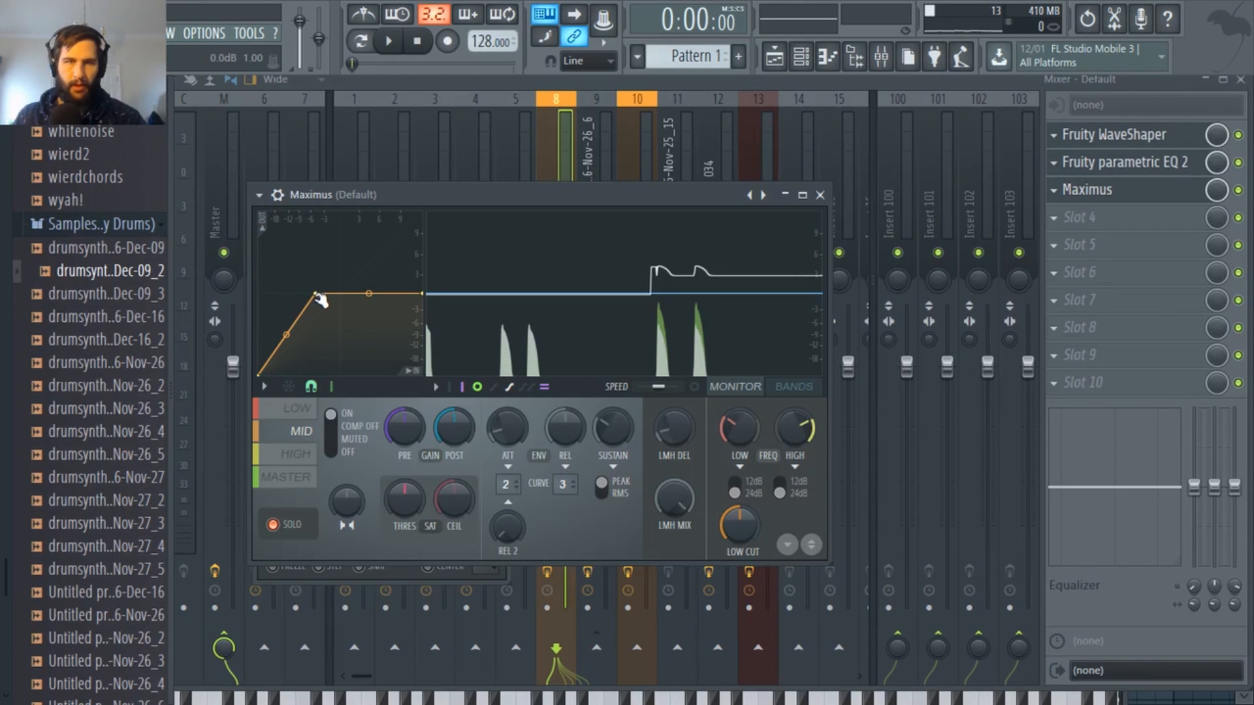
Move the high band's knee to a lower input level, bow its rising segment up to 0 dB, and switch to the master band
{"action": "left_click", "coordinate": [297, 454]}
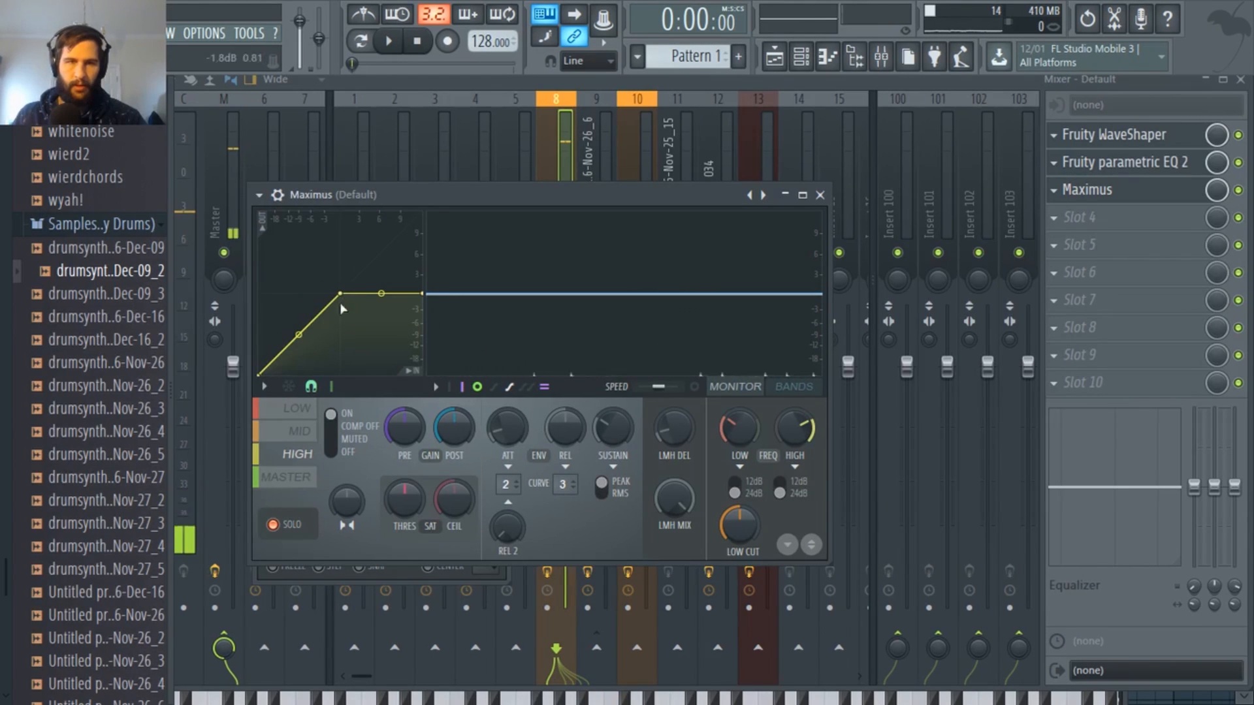
{"action": "left_click_drag", "start_coordinate": [343, 296], "coordinate": [317, 296]}
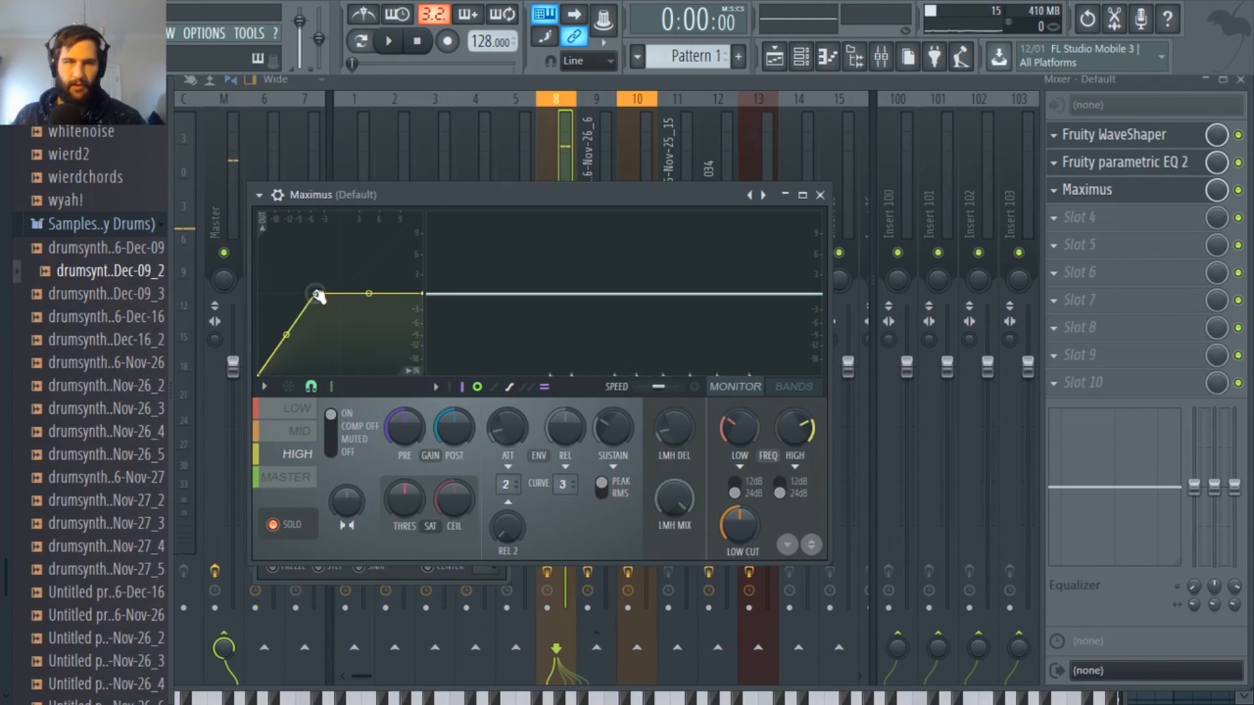
{"action": "left_click_drag", "start_coordinate": [287, 335], "coordinate": [286, 293]}
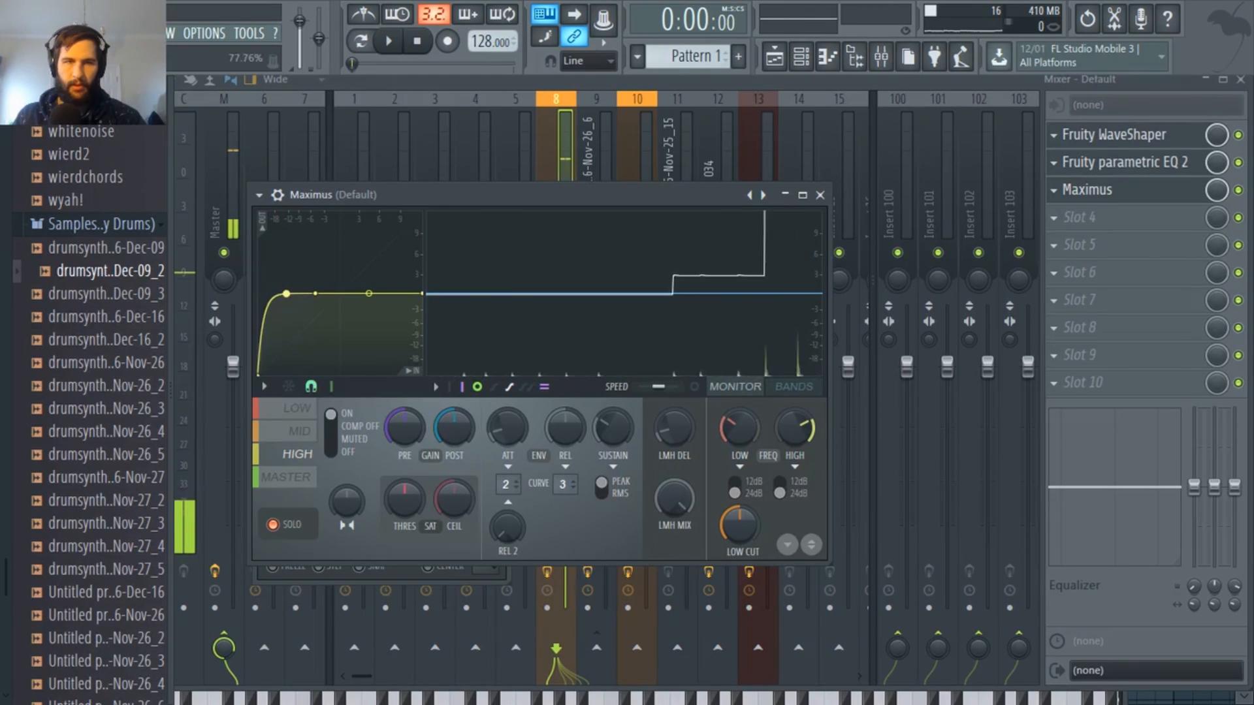
{"action": "left_click", "coordinate": [297, 477]}
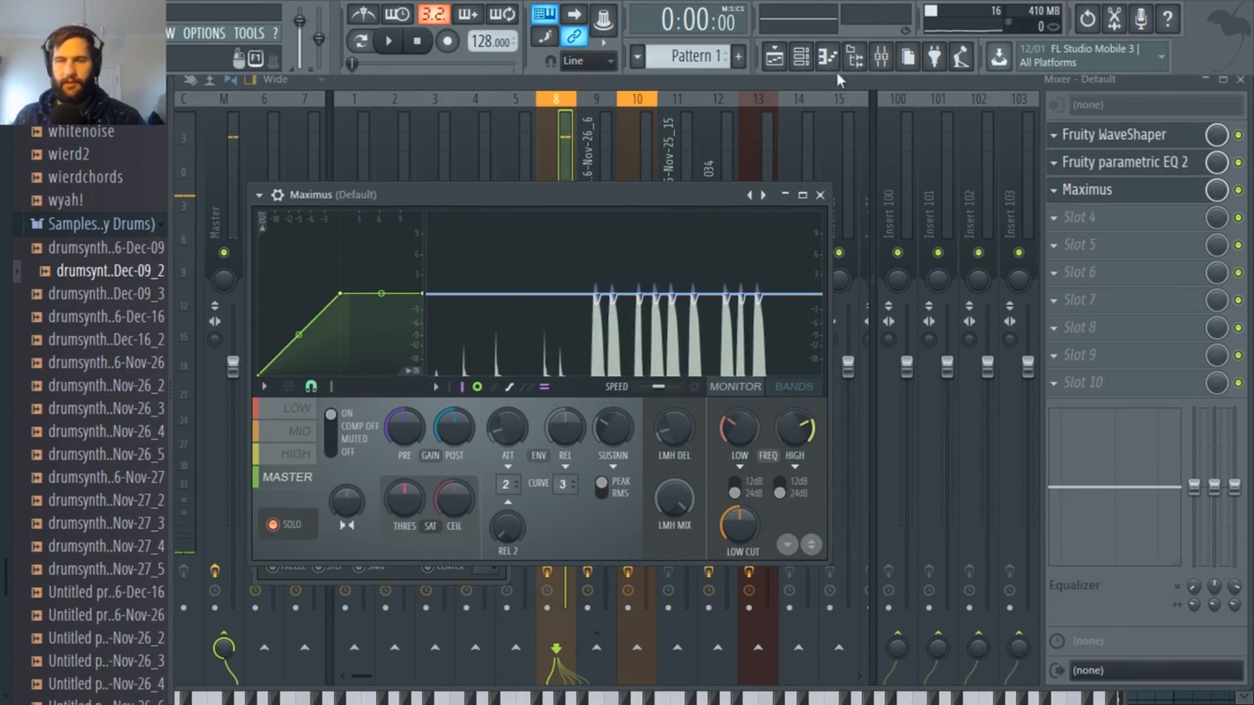
Close the Maximus window, select the Master mixer track and open Edison on it
{"action": "left_click", "coordinate": [791, 84]}
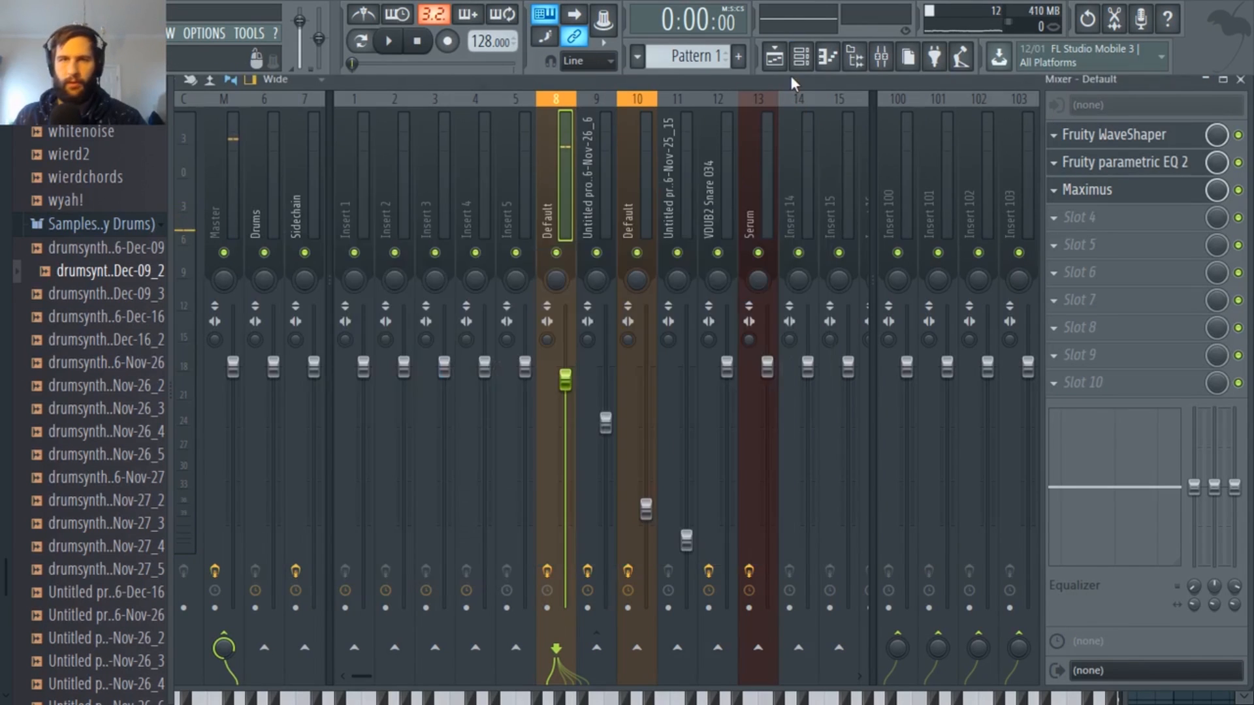
{"action": "left_click", "coordinate": [803, 59]}
{"action": "left_click", "coordinate": [219, 233]}
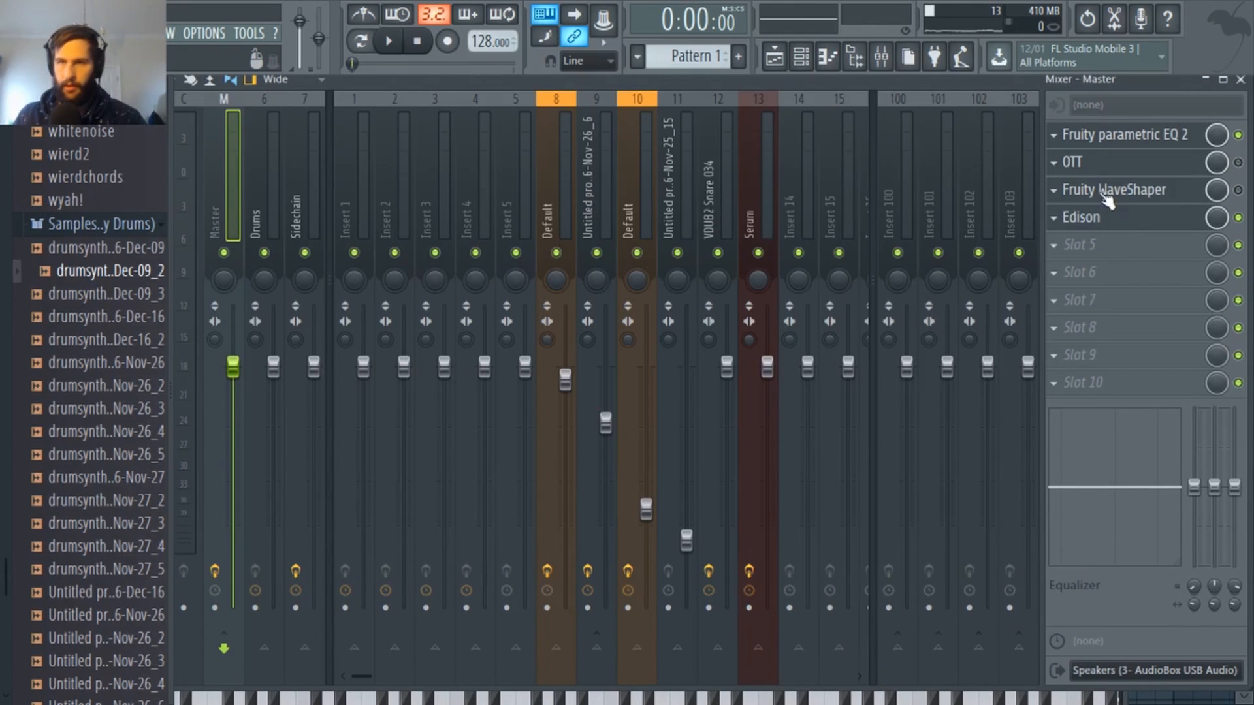
{"action": "left_click", "coordinate": [1078, 222]}
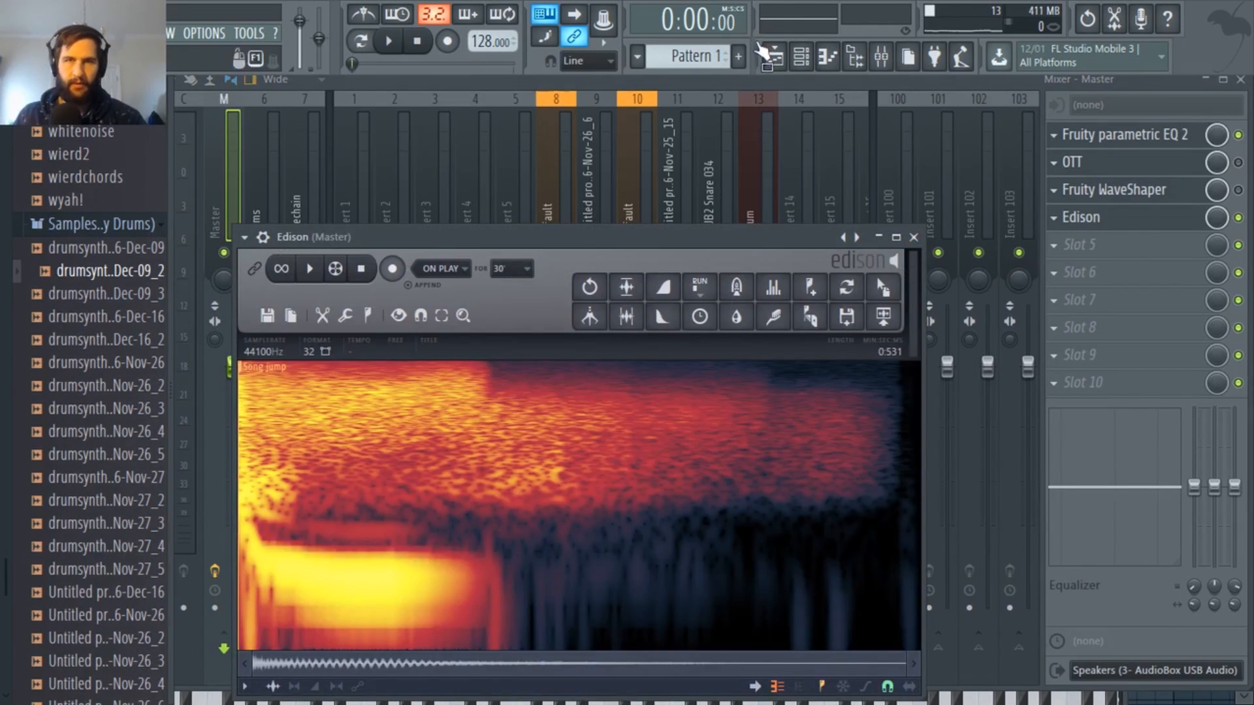
Open the piano roll for the Default channel routed to mixer track 8
{"action": "key", "text": "F6"}
{"action": "right_click", "coordinate": [483, 240]}
{"action": "left_click", "coordinate": [515, 243]}
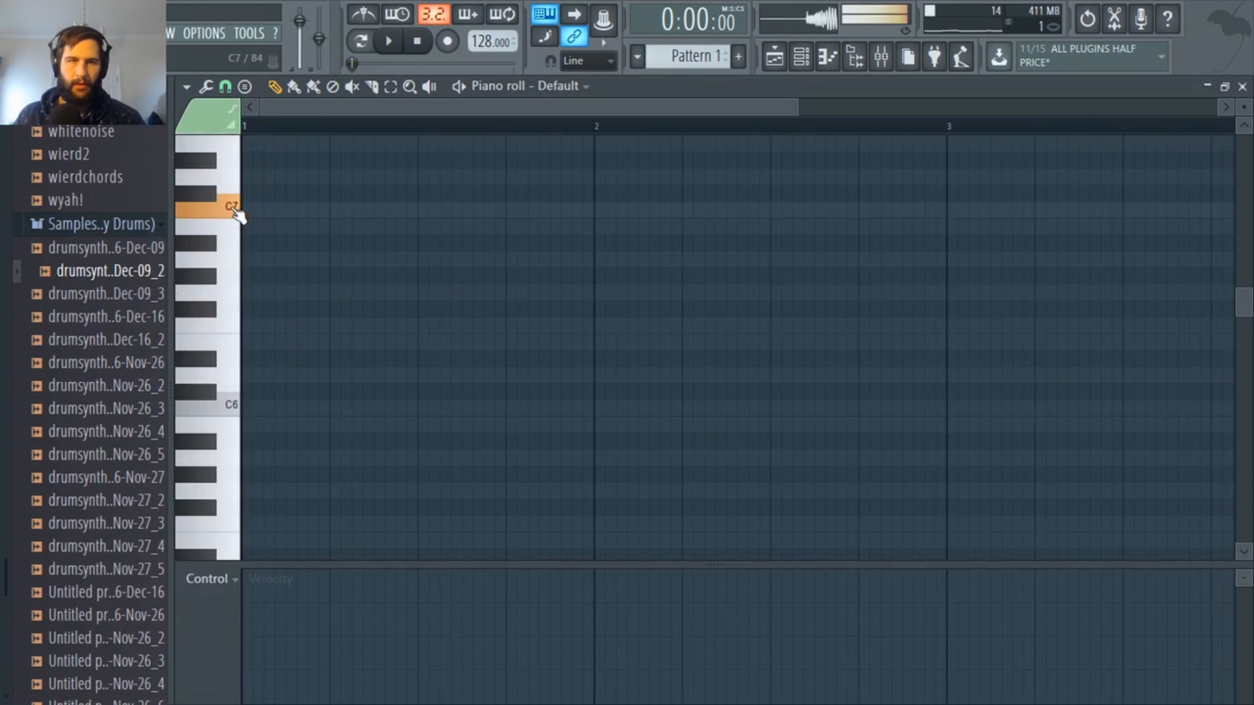
Place a C5 note at the start of Pattern 1 and play the pattern briefly to hear the drum hit
{"action": "scroll", "coordinate": [257, 420], "scroll_direction": "down", "scroll_amount": 3}
{"action": "left_click", "coordinate": [260, 458]}
{"action": "key", "text": "space"}
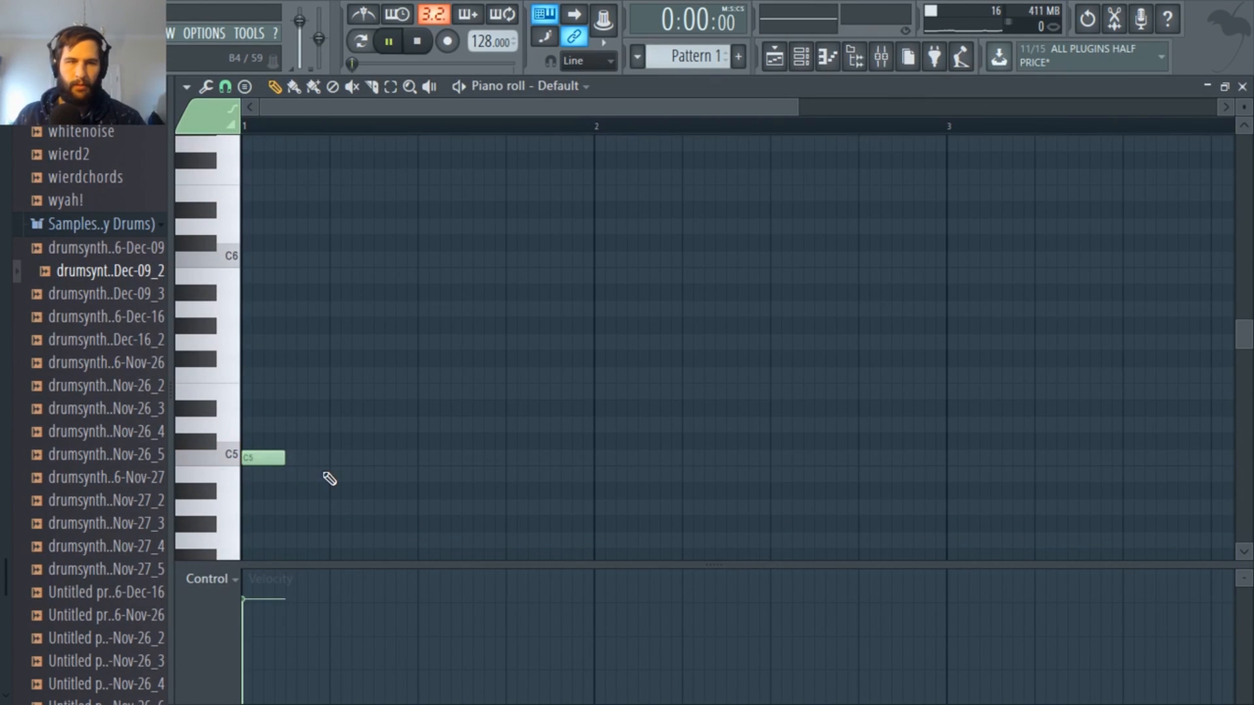
{"action": "mouse_move", "coordinate": [286, 458]}
{"action": "left_mouse_down"}
{"action": "mouse_move", "coordinate": [268, 462]}
{"action": "mouse_move", "coordinate": [285, 464]}
{"action": "left_mouse_up"}
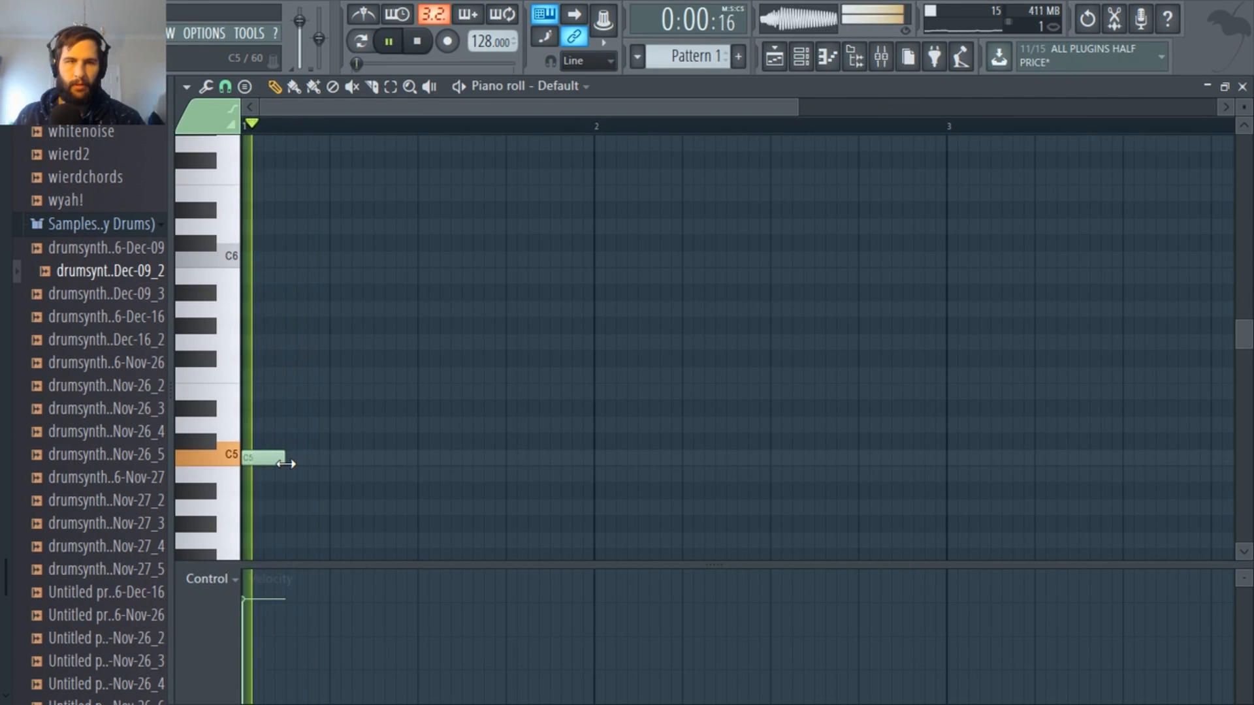
{"action": "key", "text": "space"}
Export the selected first hit from Edison into the drum samples folder and audition the saved sample
{"action": "left_click", "coordinate": [800, 60]}
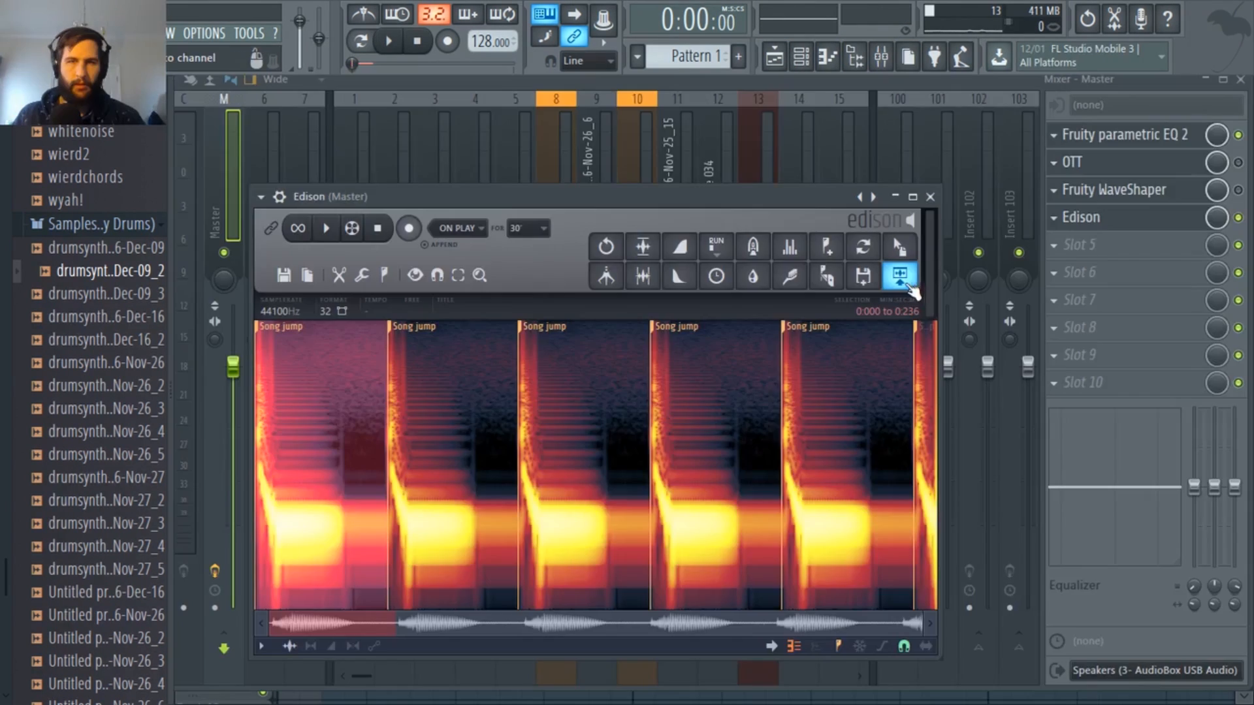
{"action": "left_click_drag", "start_coordinate": [898, 248], "coordinate": [1014, 274]}
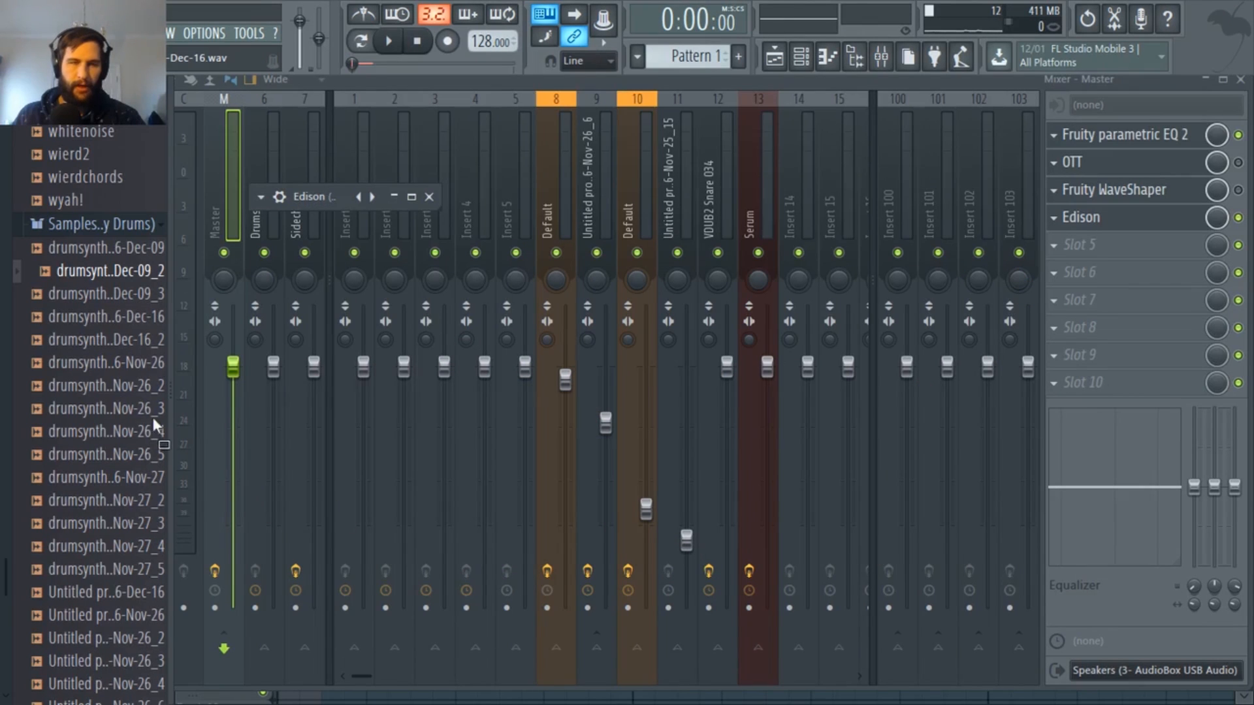
{"action": "left_click_drag", "start_coordinate": [92, 350], "coordinate": [92, 356]}
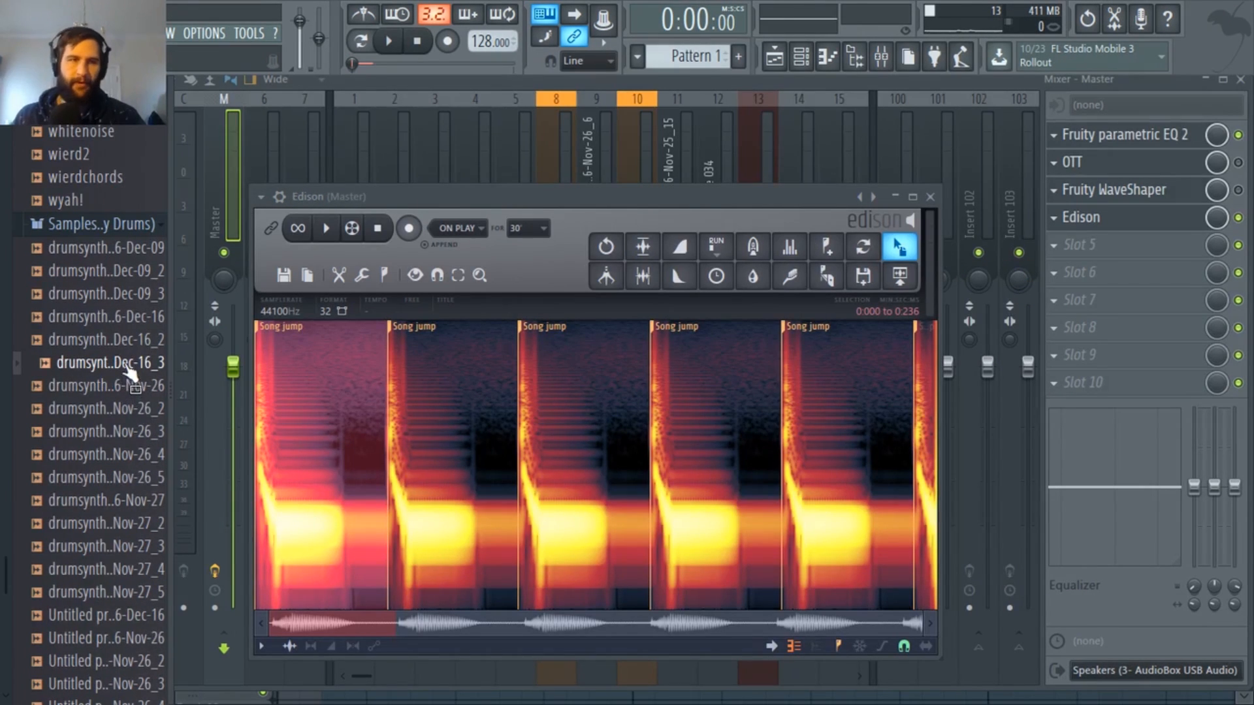
{"action": "left_click", "coordinate": [129, 369]}
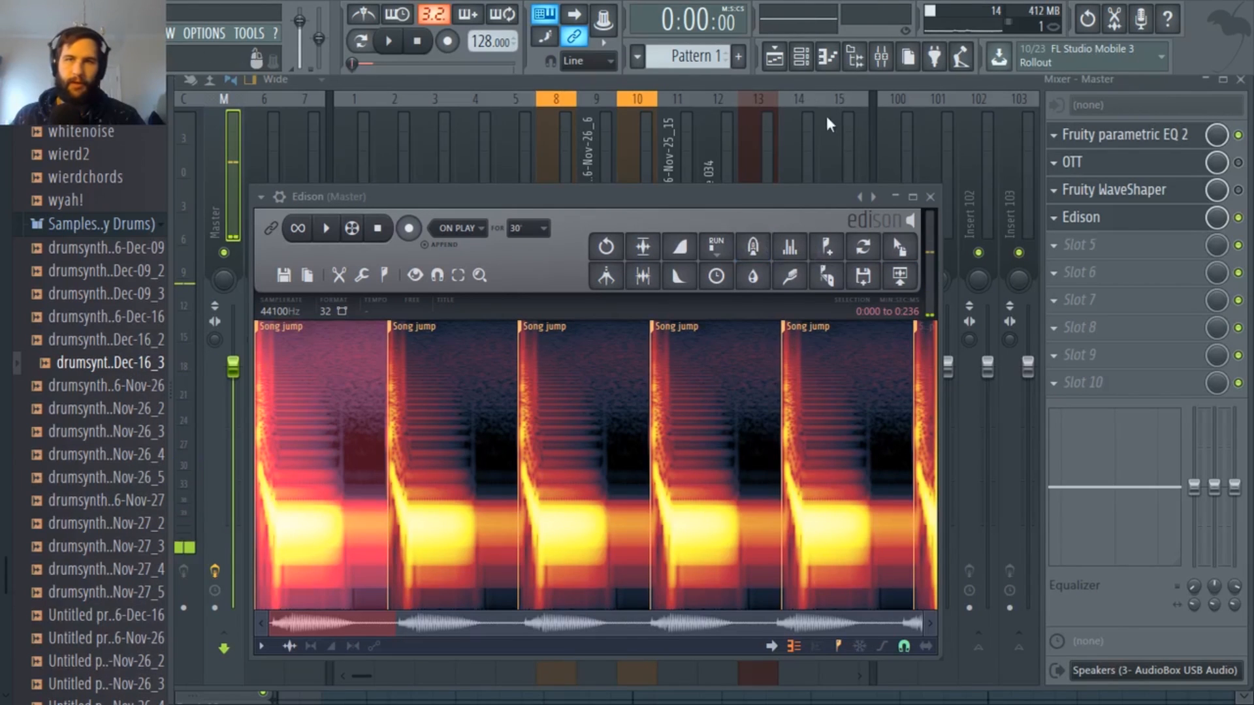
Load the drumsynthesis Dec-16_3 sample into a sampler channel, raise its Trim to cut the leading silence, and preview it
{"action": "left_click", "coordinate": [801, 58]}
{"action": "left_click_drag", "start_coordinate": [103, 380], "coordinate": [483, 292]}
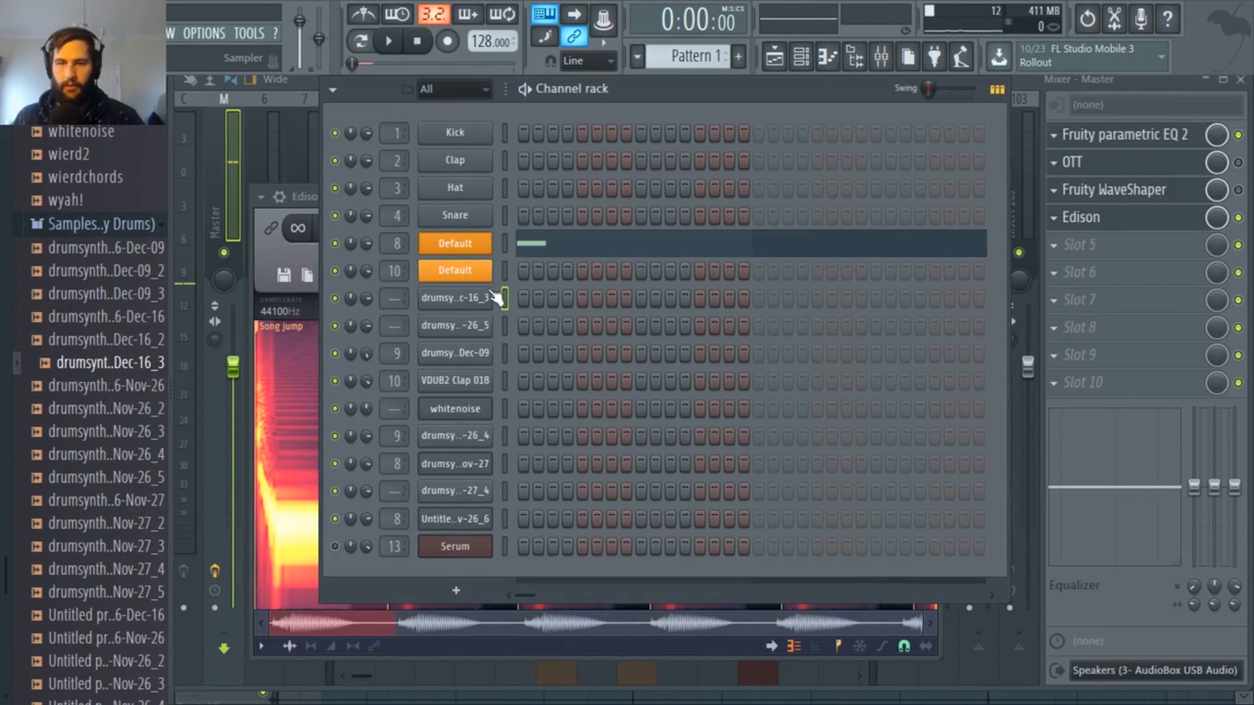
{"action": "left_click", "coordinate": [489, 301]}
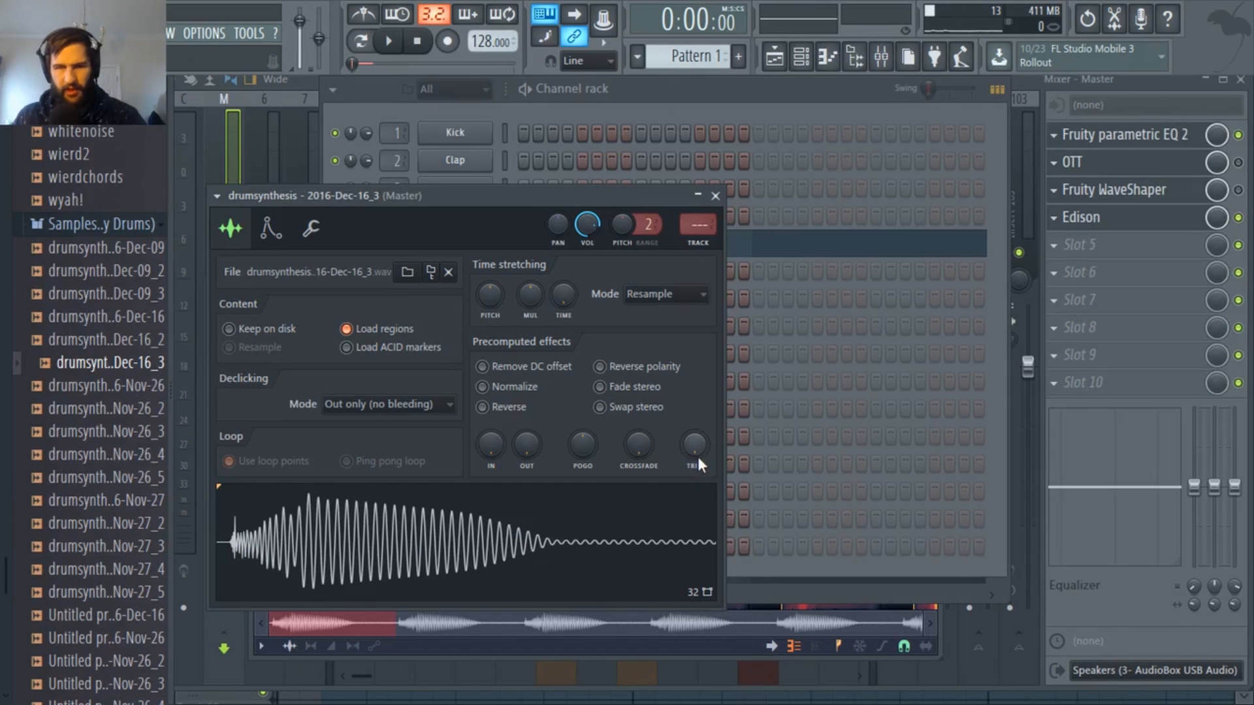
{"action": "left_click_drag", "start_coordinate": [698, 458], "coordinate": [696, 383]}
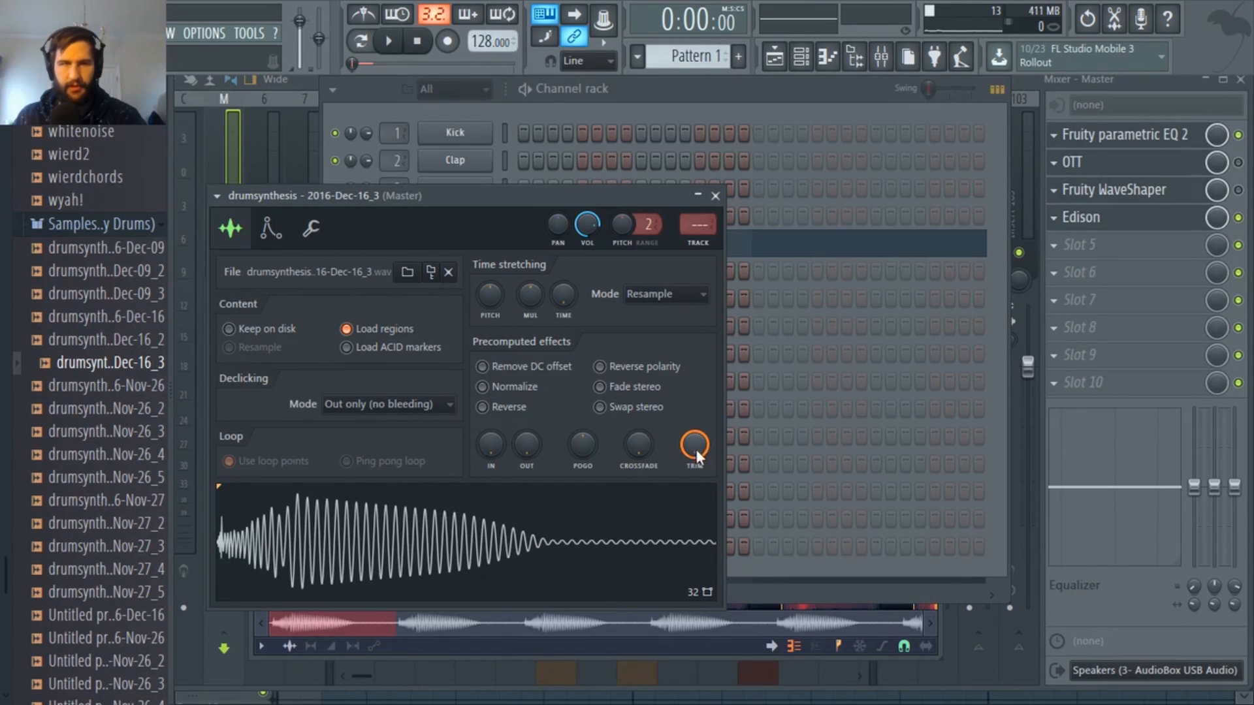
{"action": "left_click", "coordinate": [408, 500]}
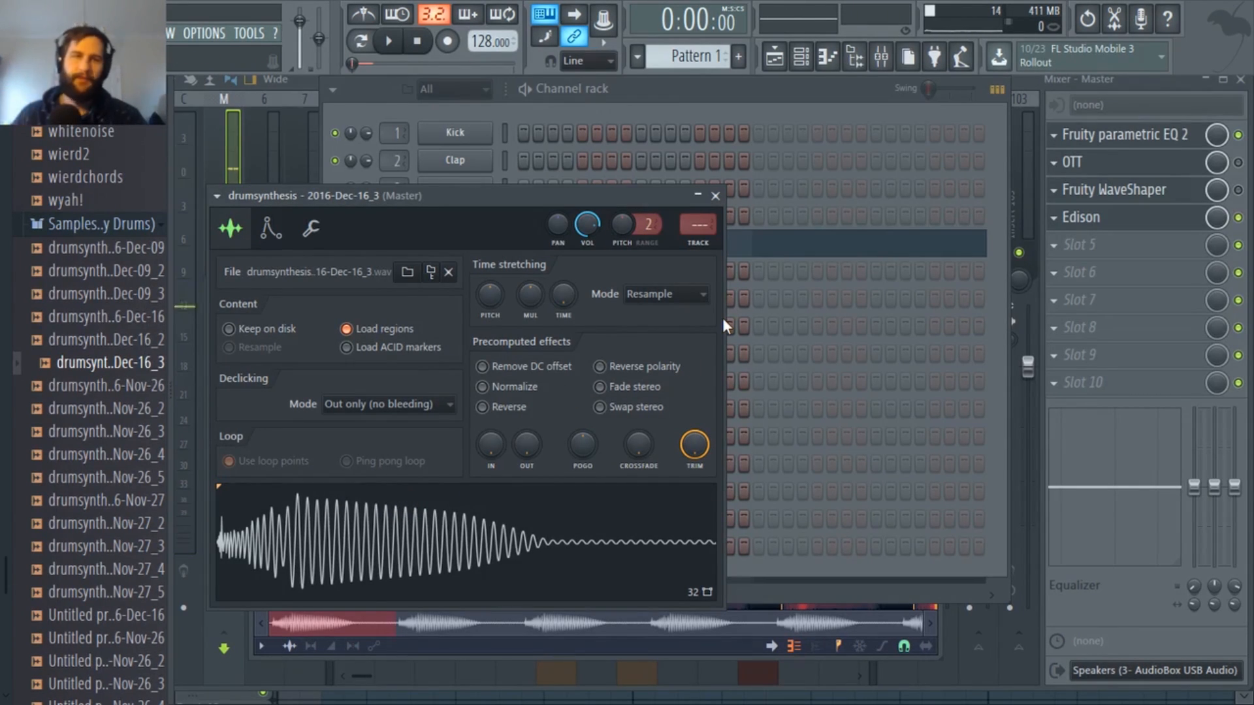
Route the drumsynthesis Dec-16_3 channel to the Default mixer track 8
{"action": "left_click_drag", "start_coordinate": [418, 195], "coordinate": [430, 158]}
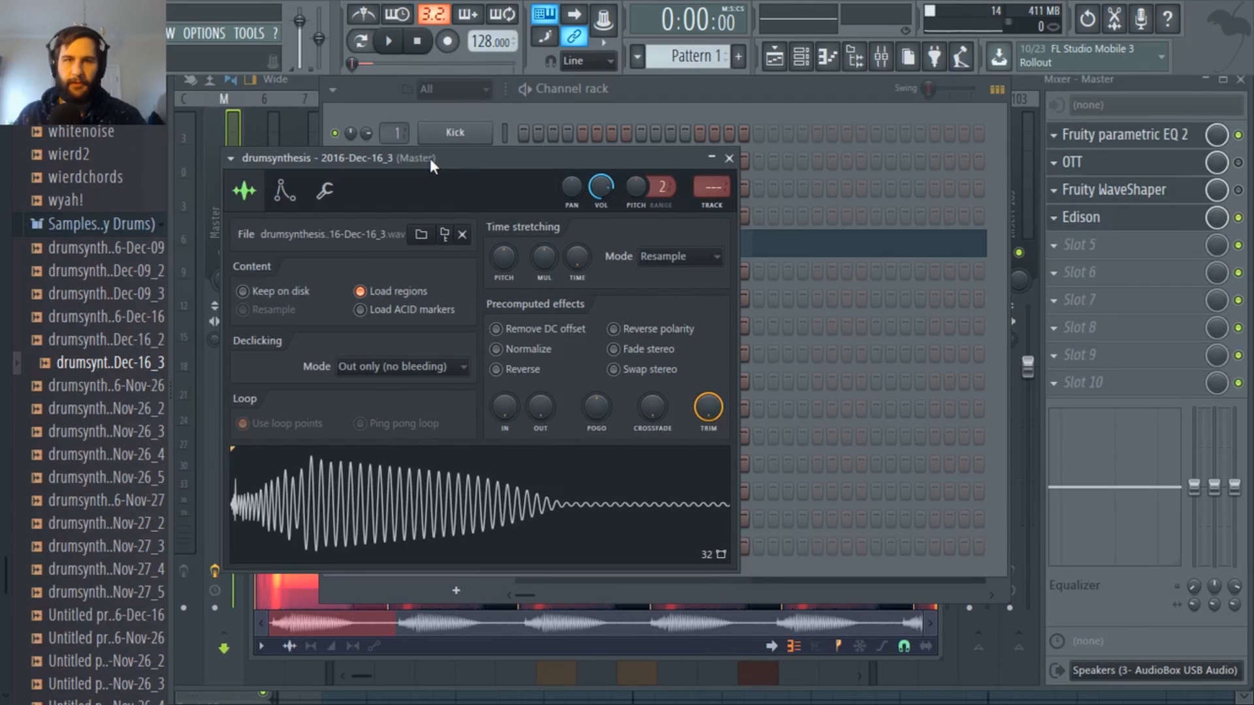
{"action": "left_click", "coordinate": [795, 81]}
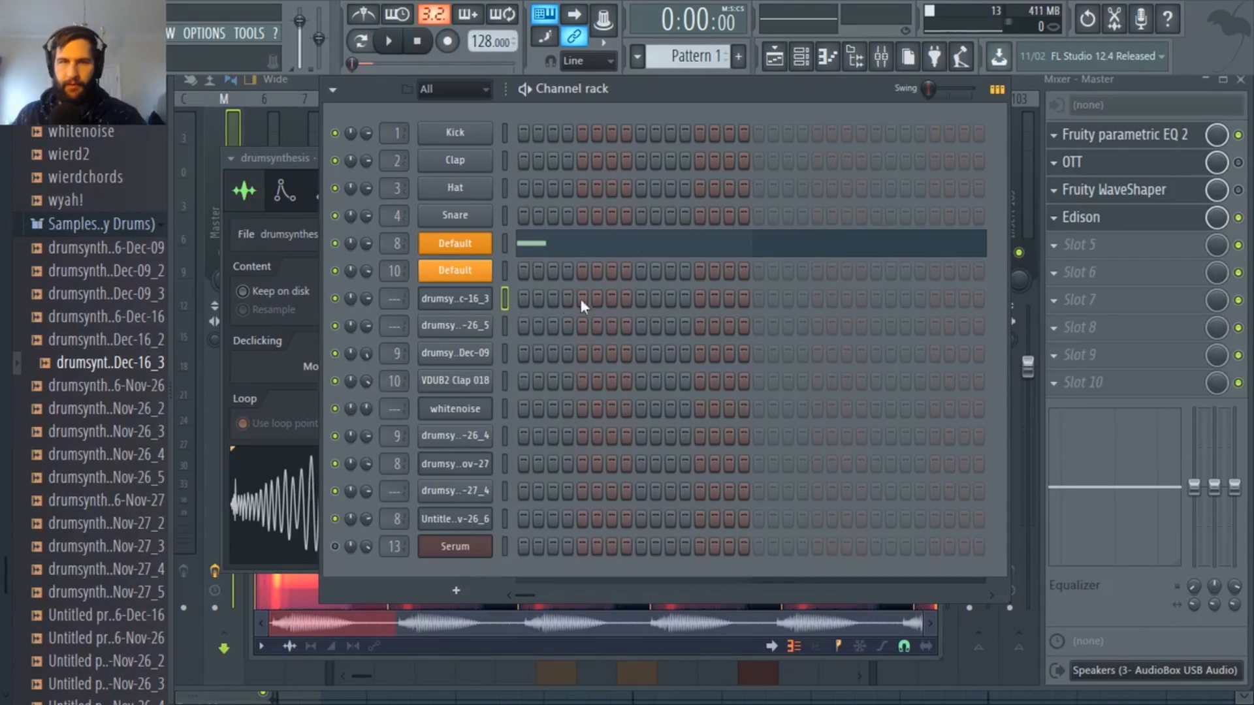
{"action": "left_click", "coordinate": [1020, 85]}
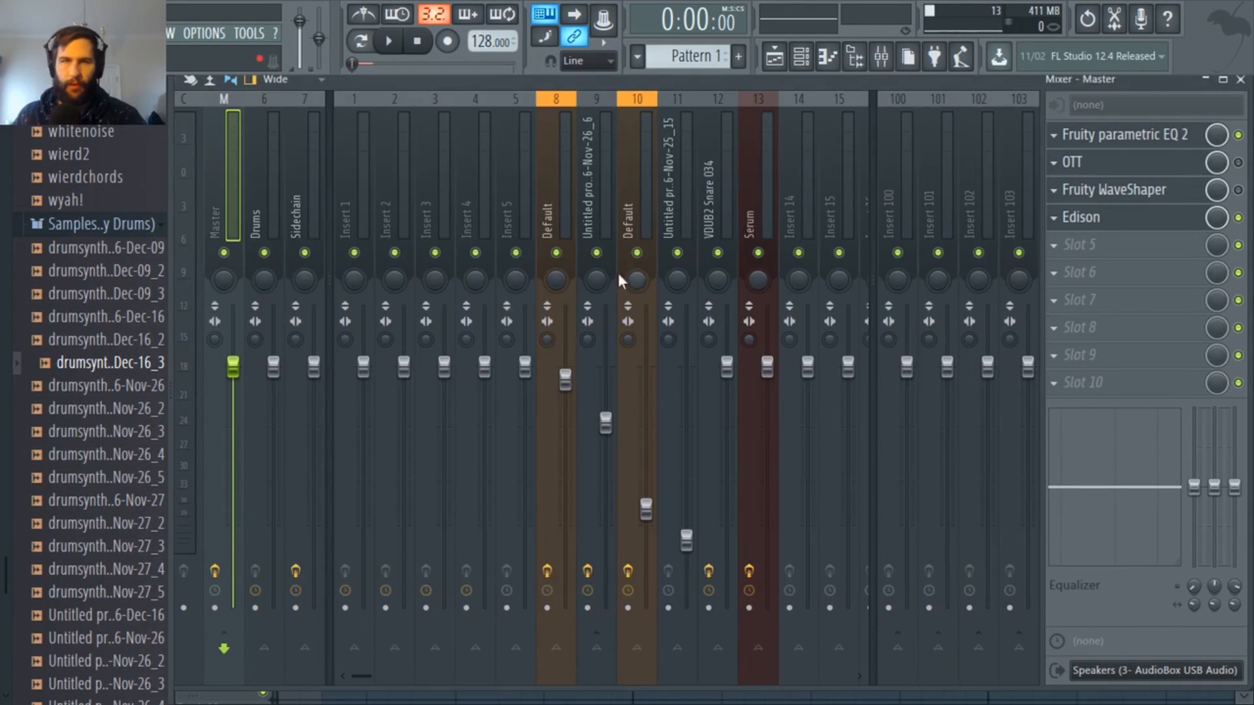
{"action": "right_click", "coordinate": [556, 226]}
{"action": "left_click", "coordinate": [553, 222]}
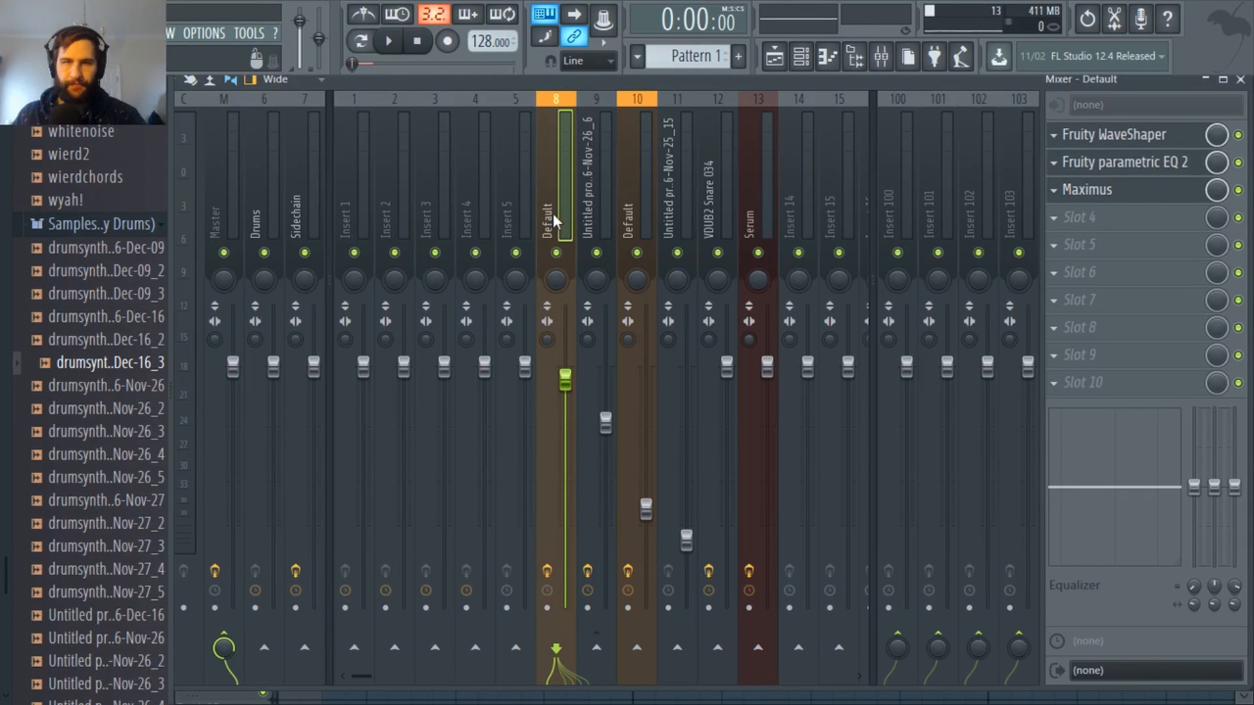
{"action": "right_click", "coordinate": [742, 239]}
{"action": "mouse_move", "coordinate": [654, 241]}
{"action": "left_click", "coordinate": [822, 244]}
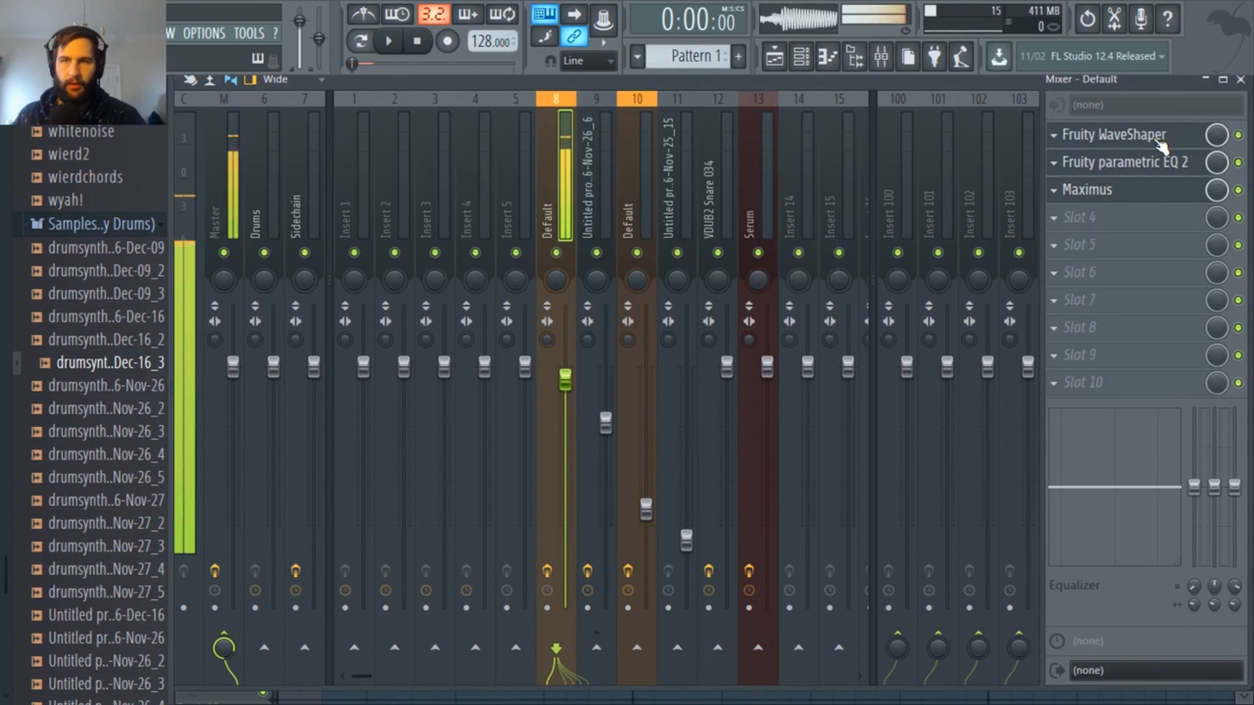
Bypass Fruity WaveShaper on mixer track 8 for comparison and remove it from the first effect slot
{"action": "left_click", "coordinate": [1238, 135]}
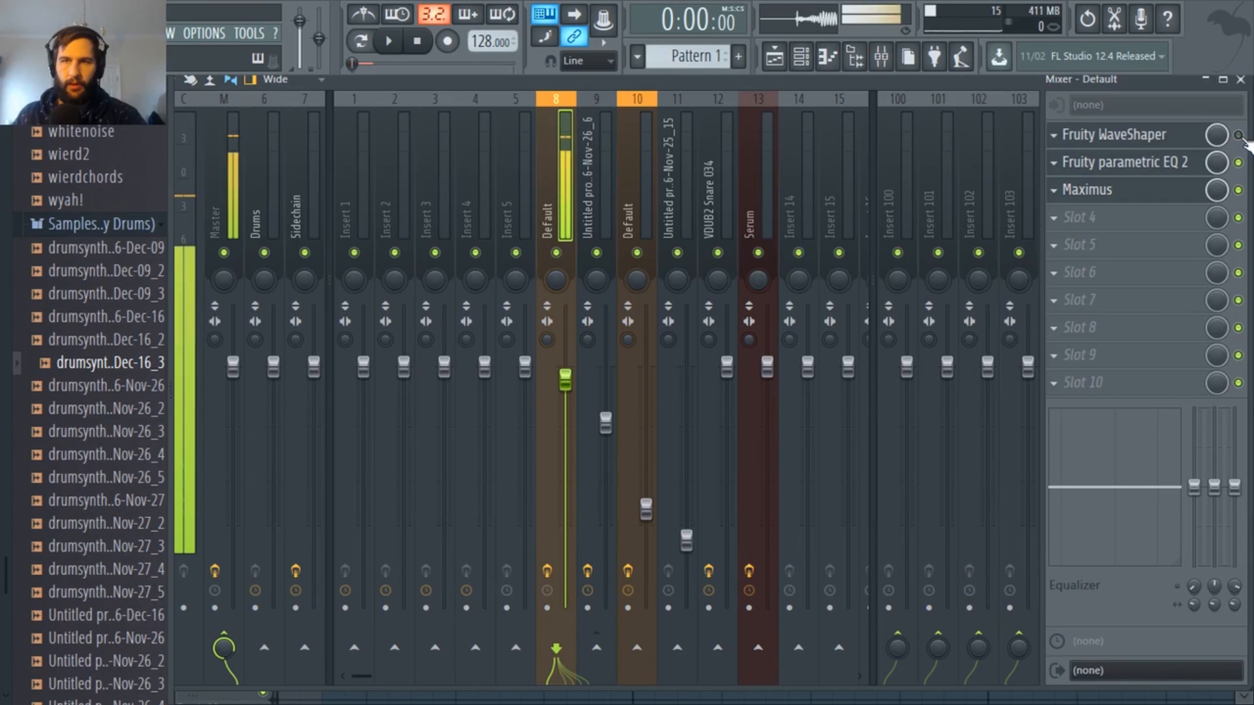
{"action": "left_click", "coordinate": [1054, 136]}
{"action": "mouse_move", "coordinate": [1078, 158]}
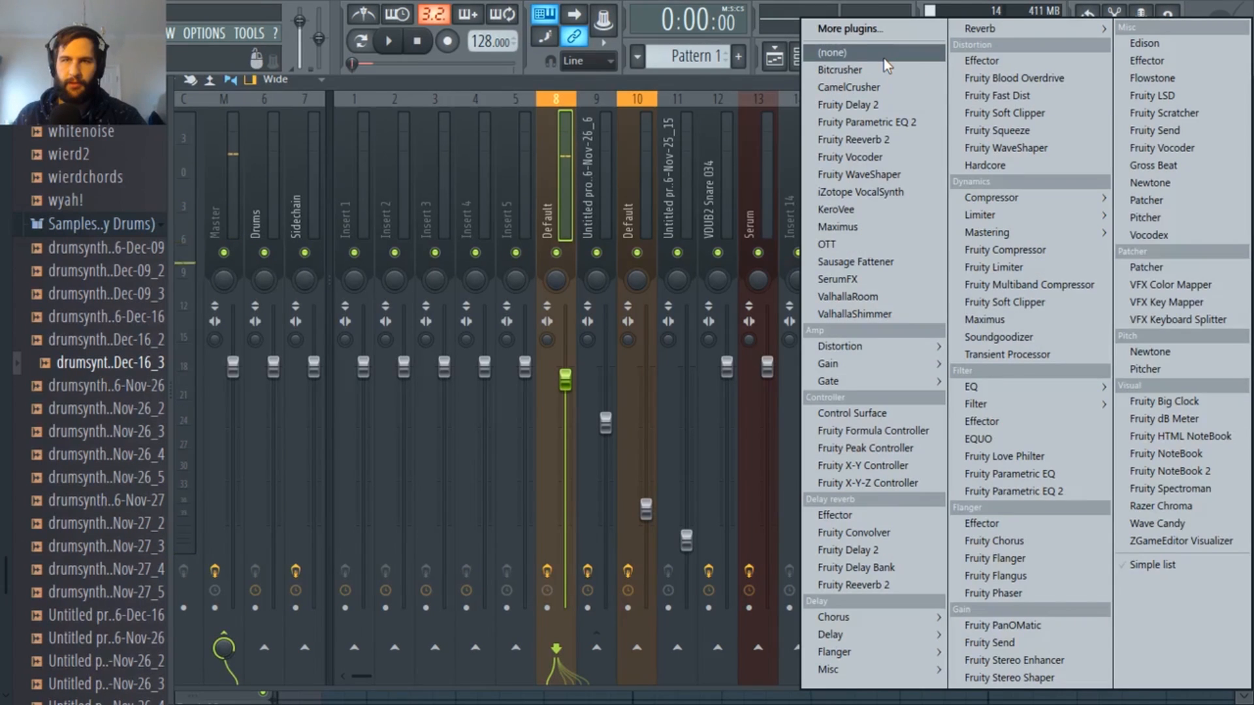
{"action": "left_click", "coordinate": [885, 58]}
In Fruity Parametric EQ 2, narrow band 2, boost it around 224 Hz to find the resonance, and bring its gain back near flat
{"action": "left_click", "coordinate": [1161, 163]}
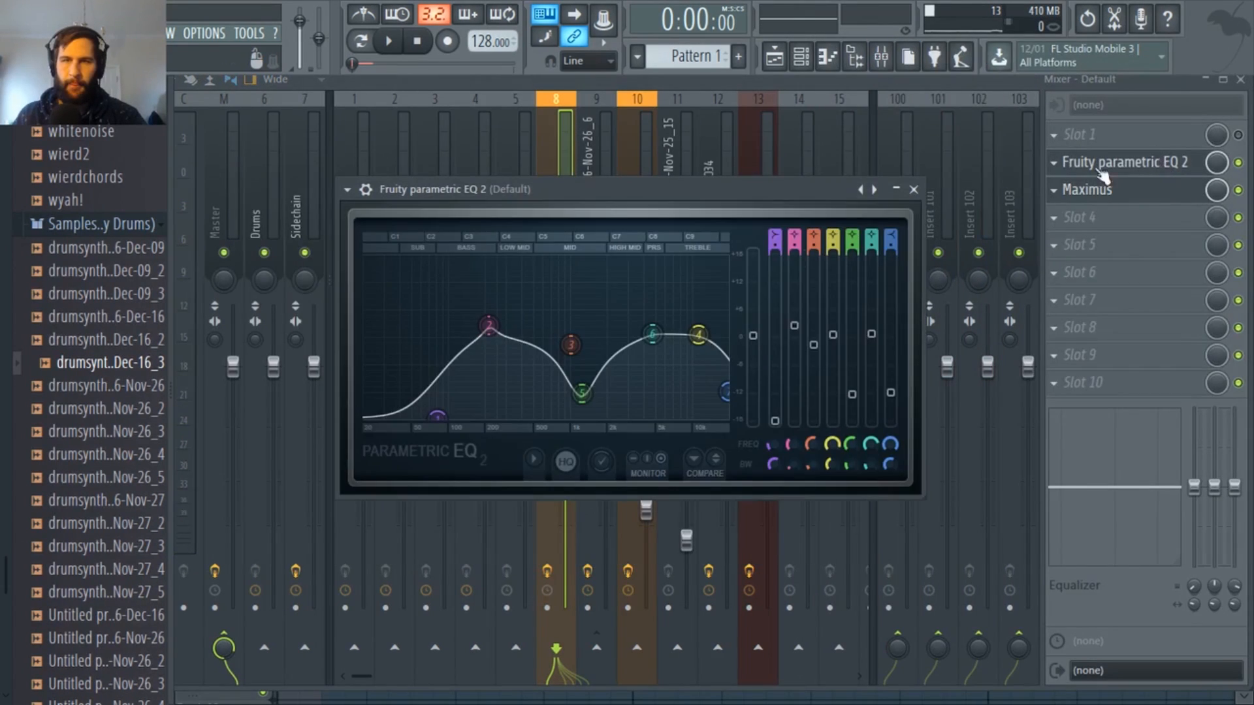
{"action": "left_click_drag", "start_coordinate": [498, 314], "coordinate": [491, 300]}
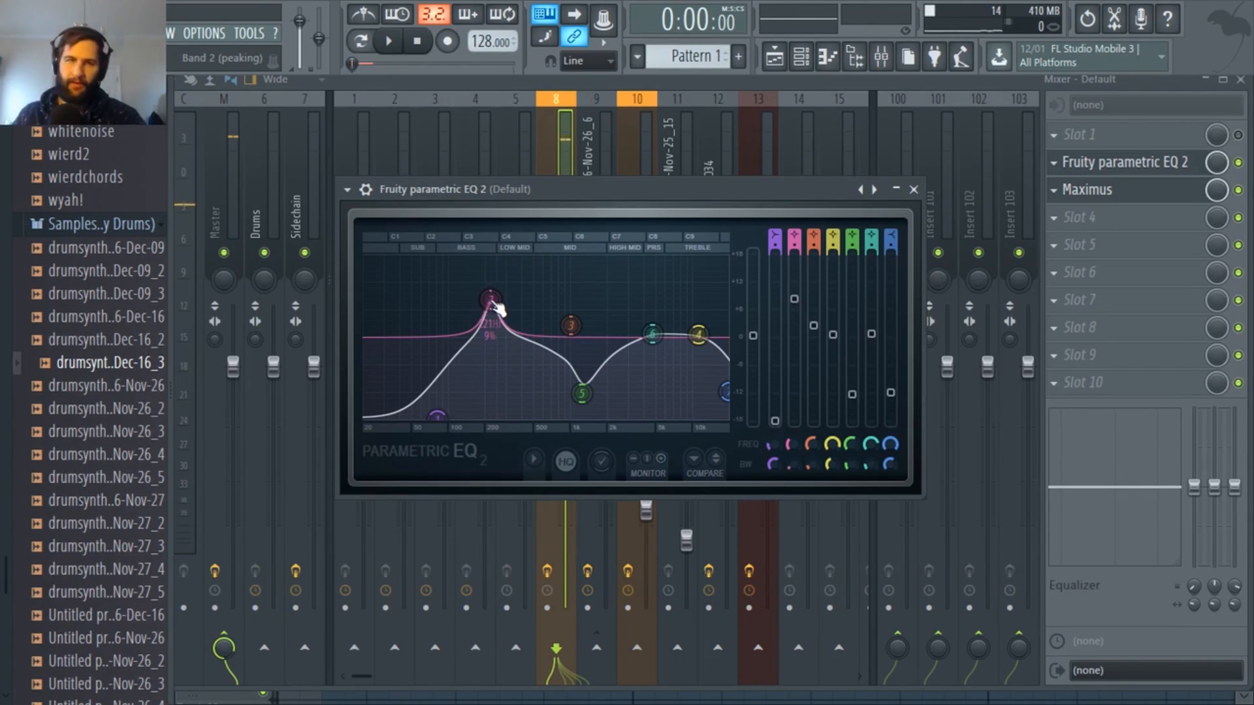
{"action": "scroll", "coordinate": [495, 307], "scroll_direction": "down", "scroll_amount": 5}
{"action": "left_click_drag", "start_coordinate": [490, 301], "coordinate": [493, 264]}
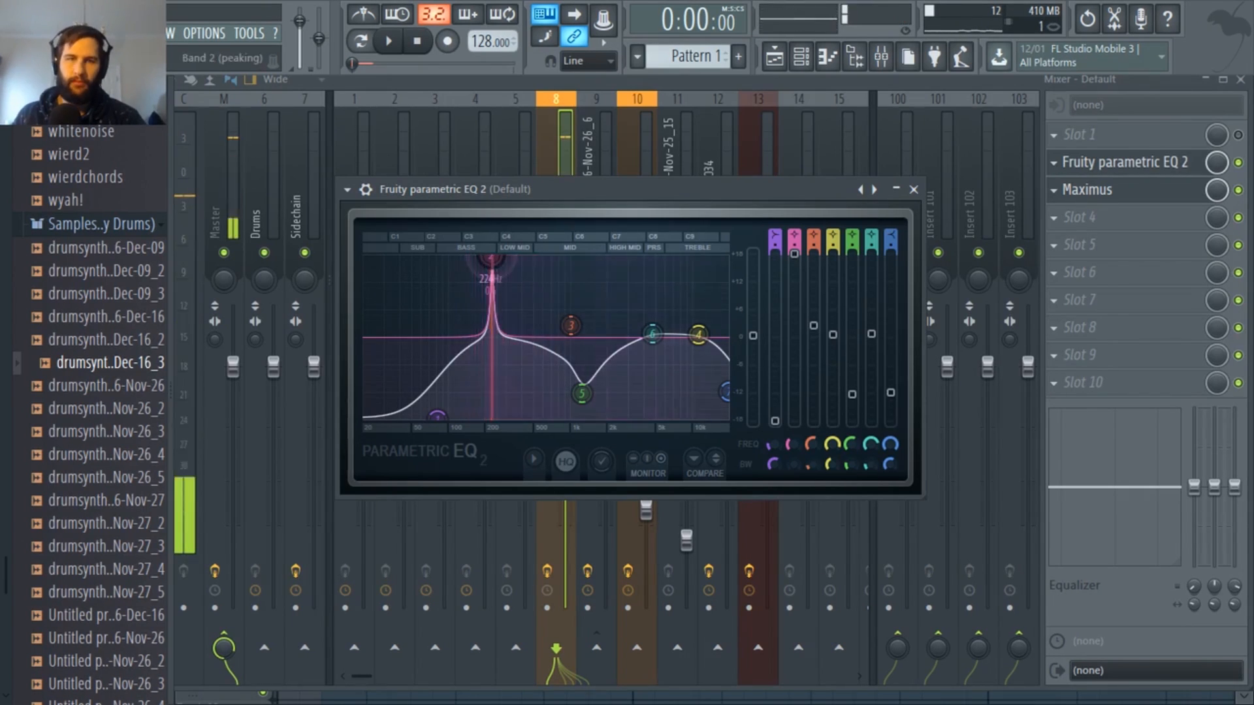
{"action": "left_click_drag", "start_coordinate": [491, 260], "coordinate": [489, 314]}
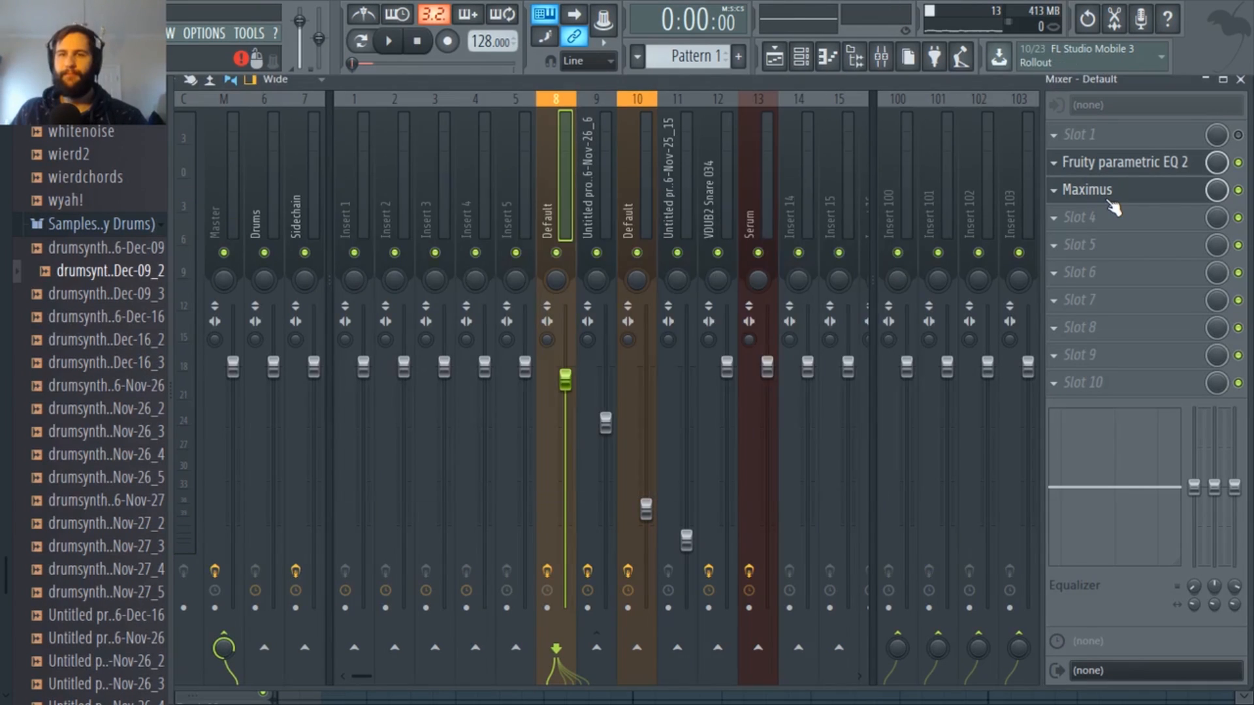
{"action": "left_click", "coordinate": [1110, 201]}
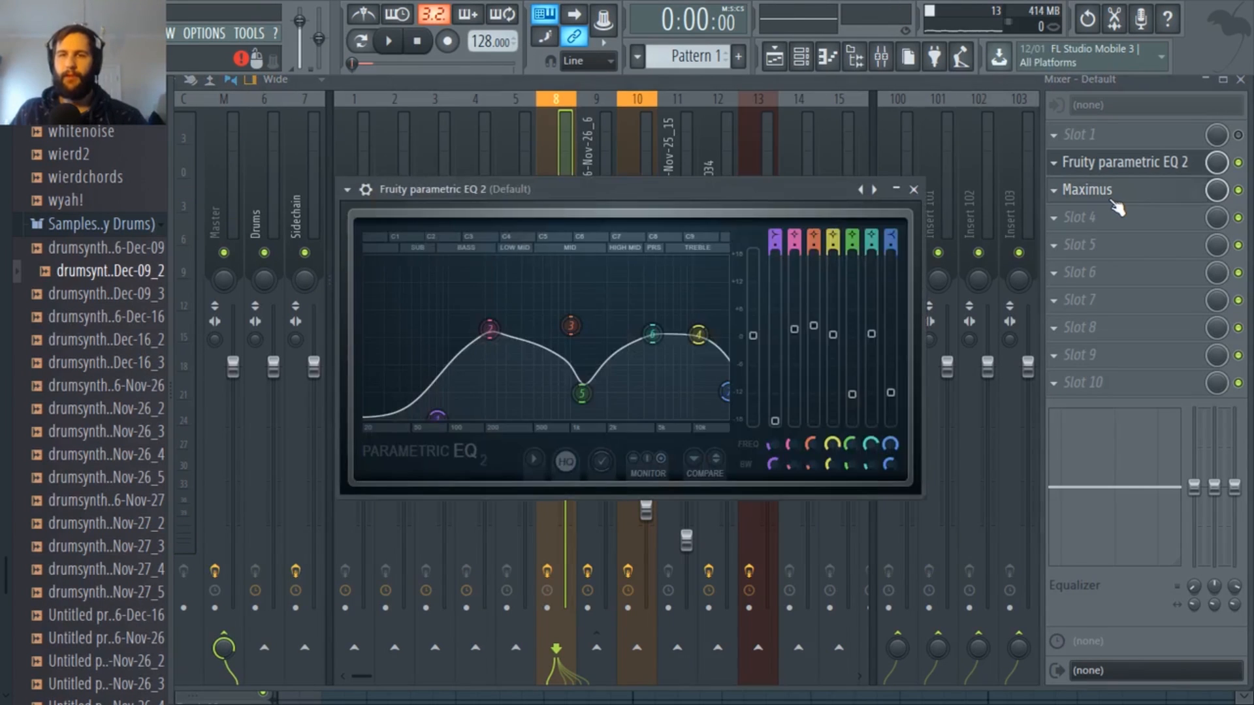
Open the whitenoise channel's sampler settings and preview its sound and envelope shape
{"action": "left_click", "coordinate": [801, 60]}
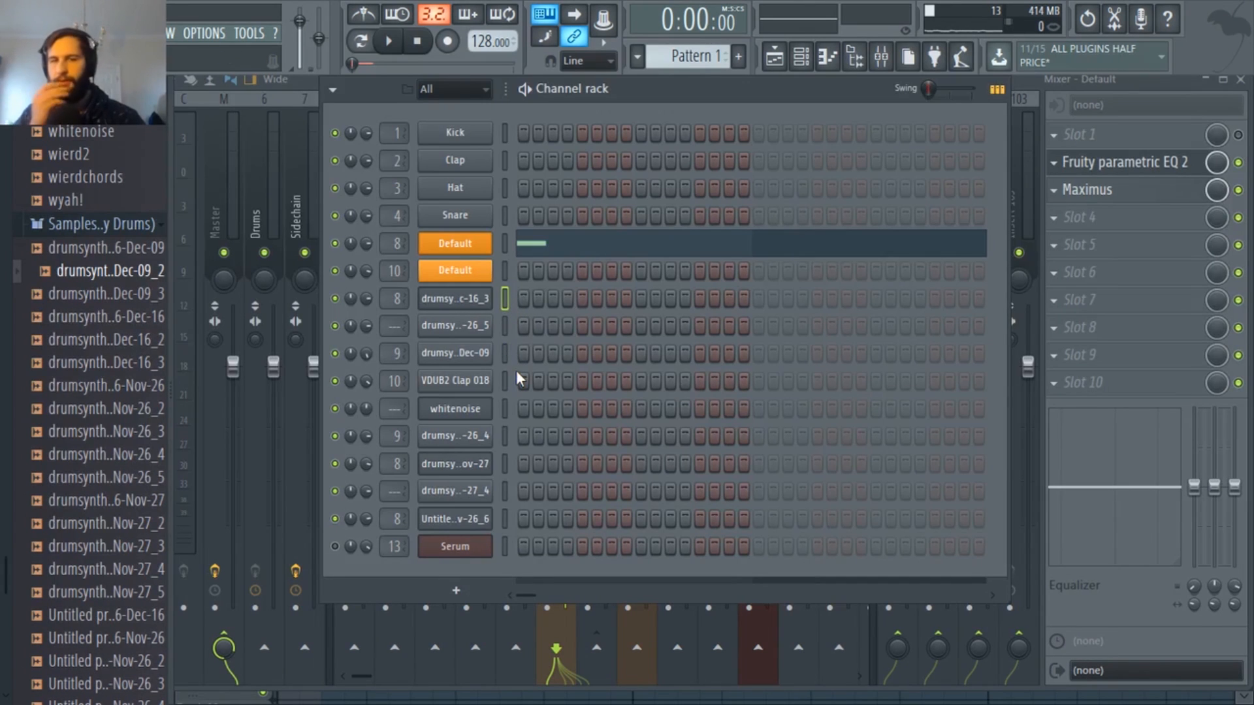
{"action": "left_click", "coordinate": [476, 410]}
{"action": "left_click", "coordinate": [488, 503]}
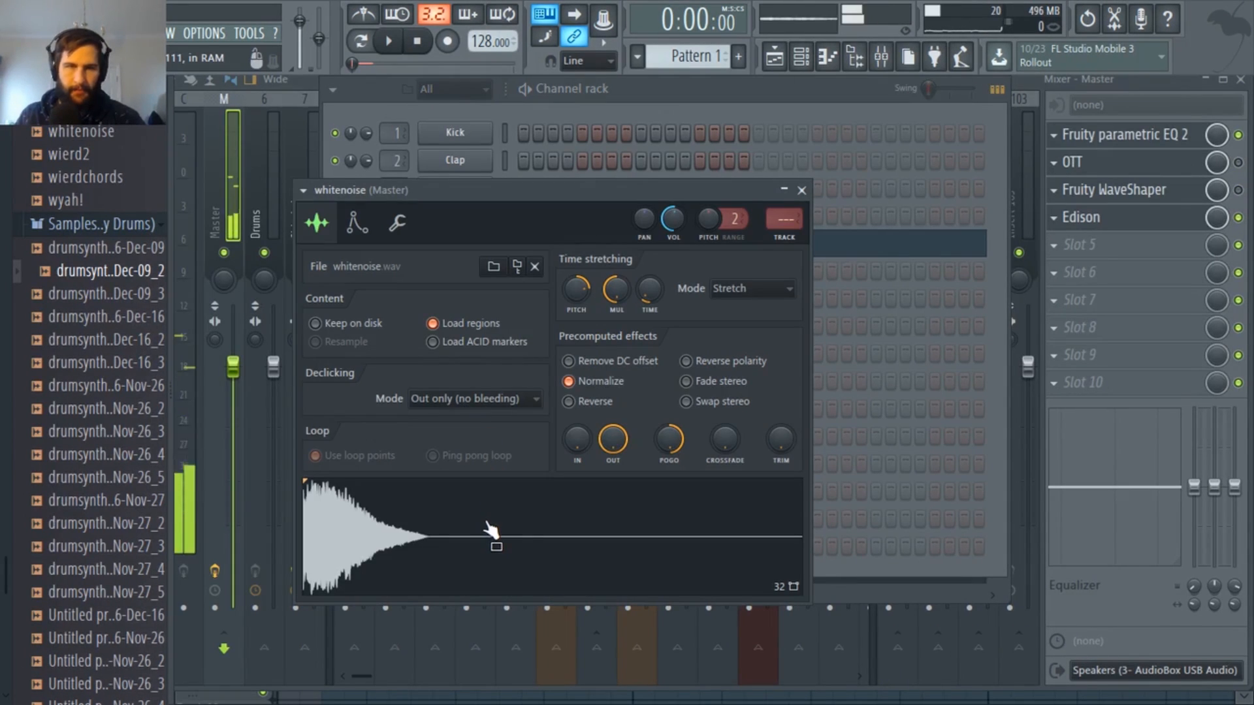
{"action": "left_click", "coordinate": [674, 84]}
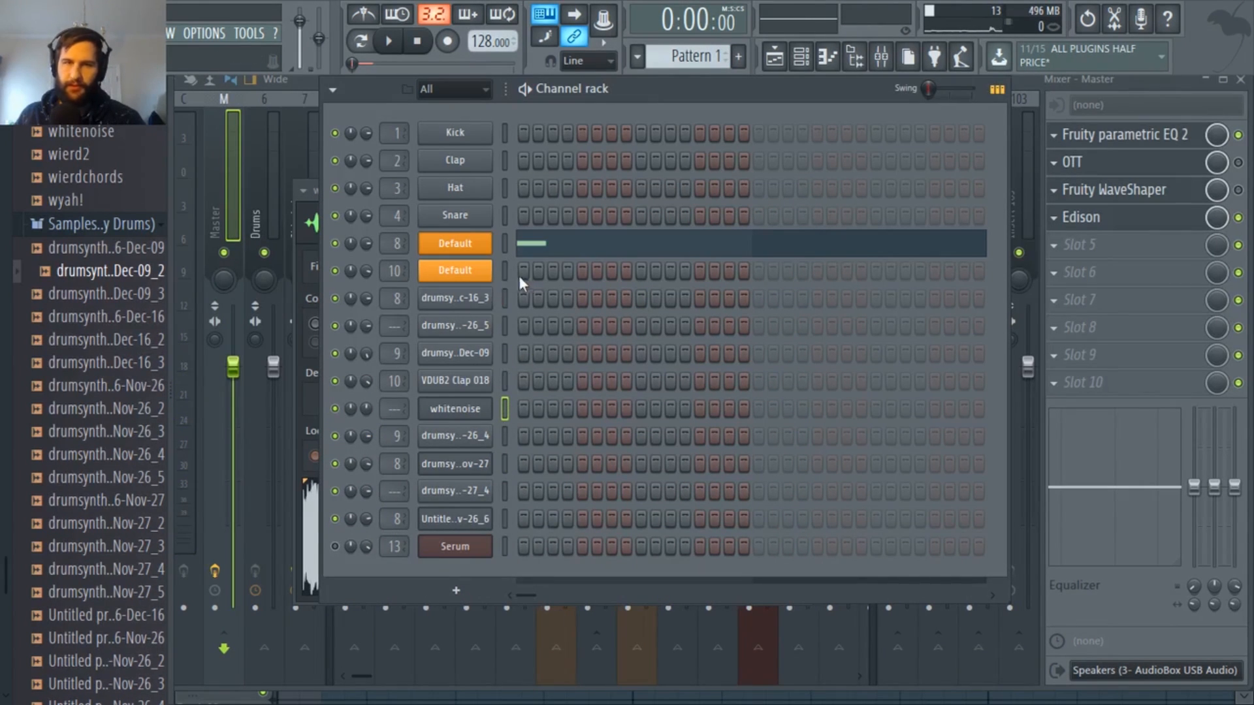
Open the Default synth routed to mixer track 10 and examine operator 1's volume envelope
{"action": "left_click", "coordinate": [469, 270]}
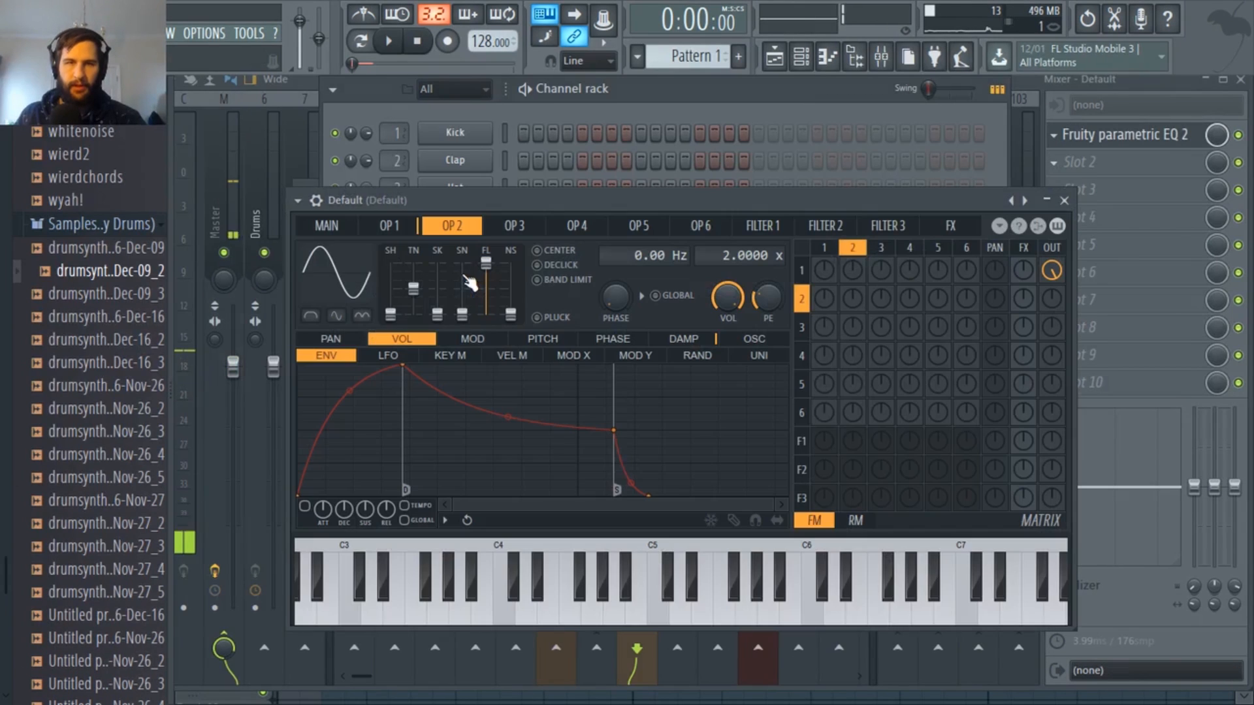
{"action": "left_click", "coordinate": [405, 230]}
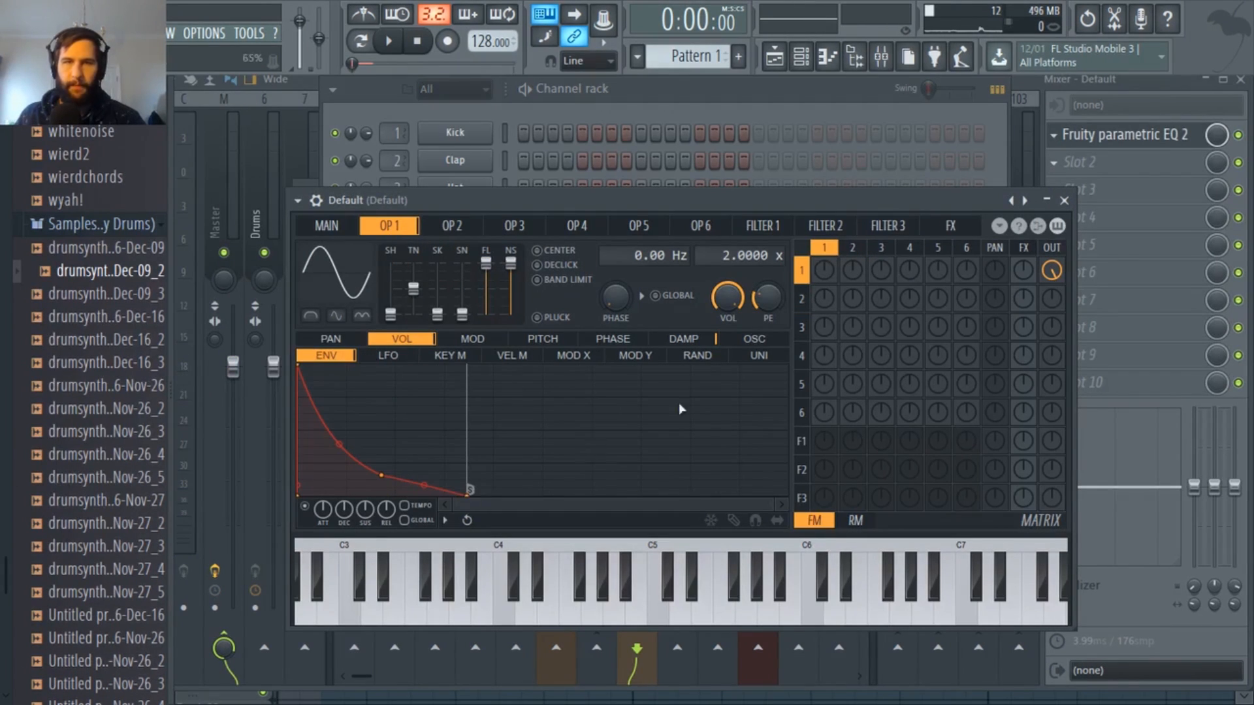
{"action": "left_click", "coordinate": [706, 115]}
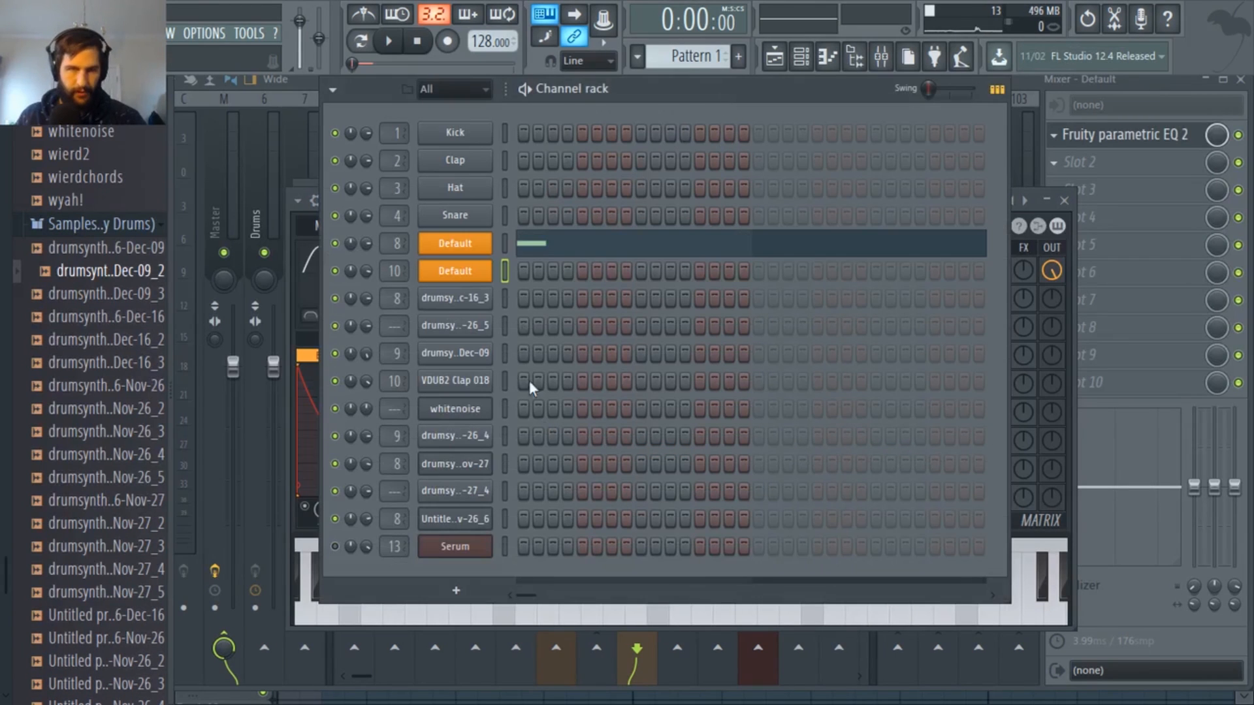
Add a C5 note at the start of the pattern for the Default channel routed to mixer track 10
{"action": "right_click", "coordinate": [478, 275]}
{"action": "left_click", "coordinate": [503, 266]}
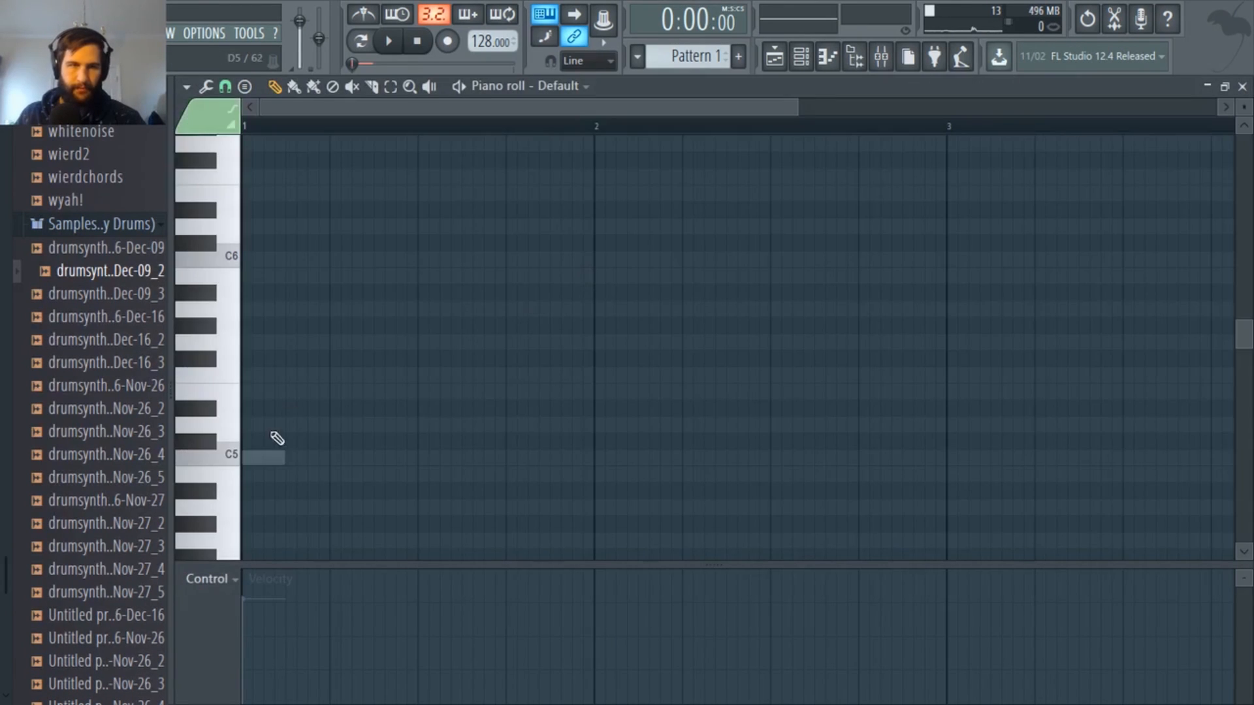
{"action": "left_click", "coordinate": [252, 458]}
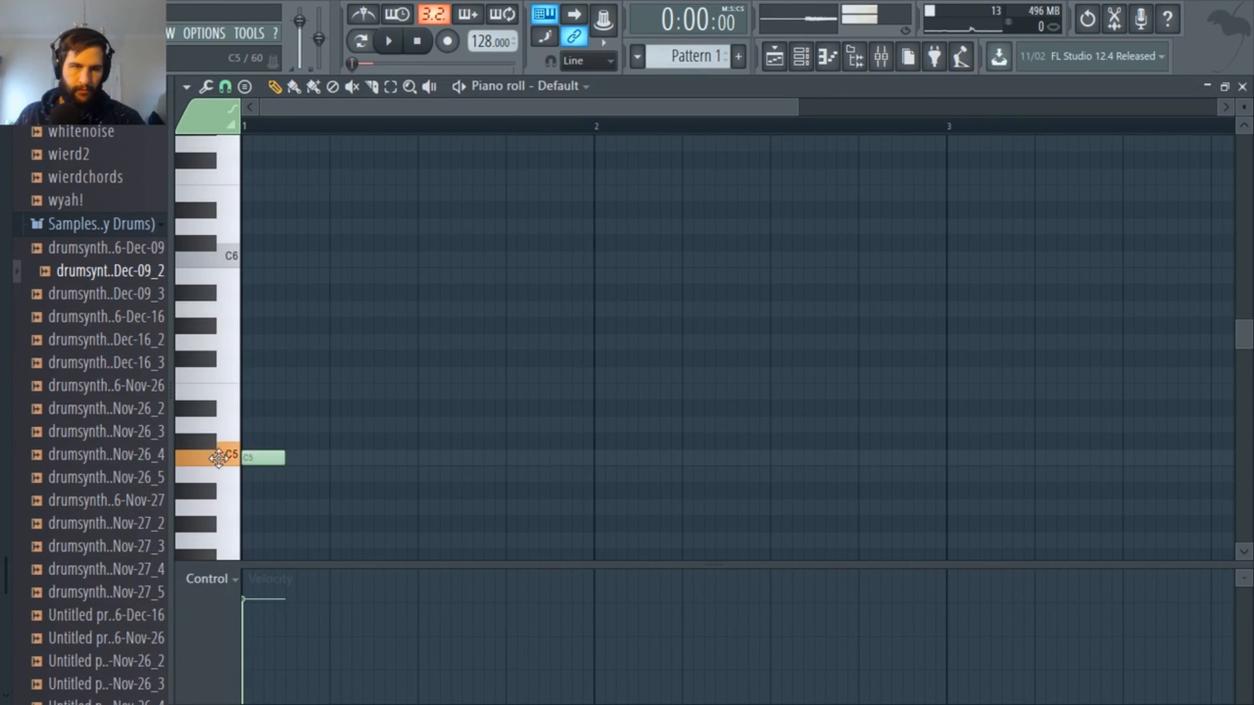
Play Pattern 1 to hear both Default synth layers together, checking it in the channel rack and playlist
{"action": "left_click", "coordinate": [776, 58]}
{"action": "left_click", "coordinate": [778, 59]}
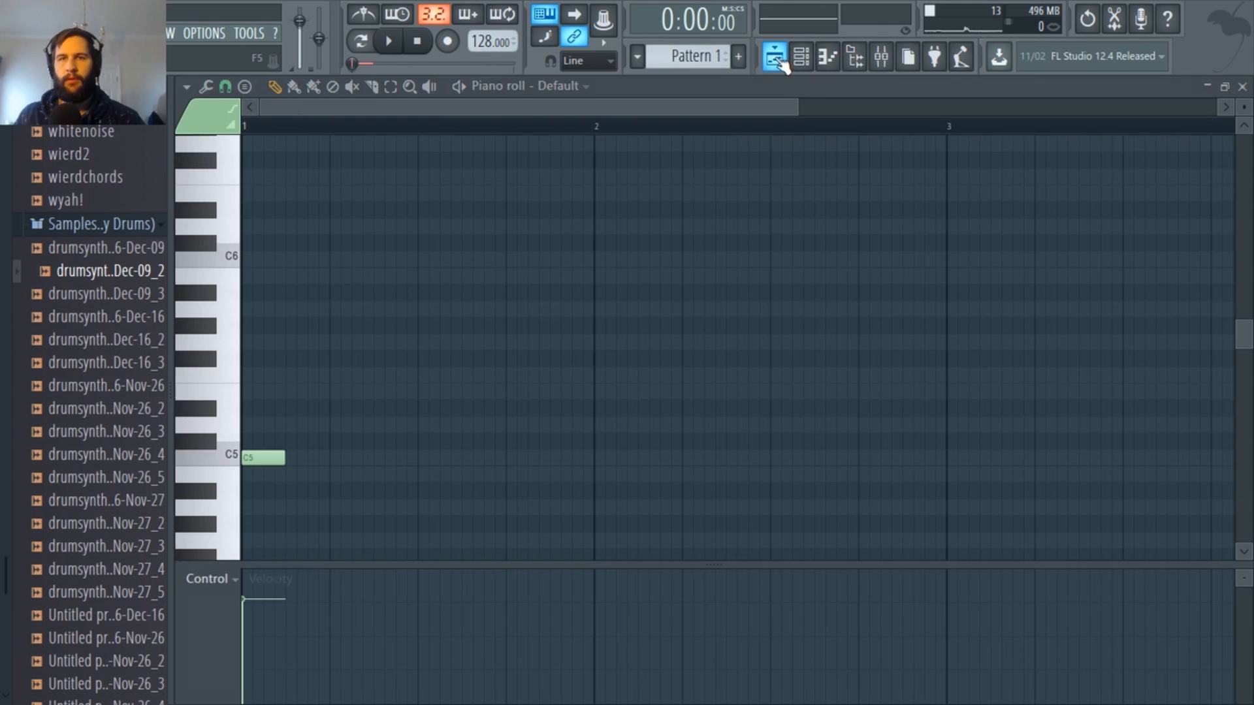
{"action": "left_click", "coordinate": [803, 61]}
{"action": "key", "text": "space"}
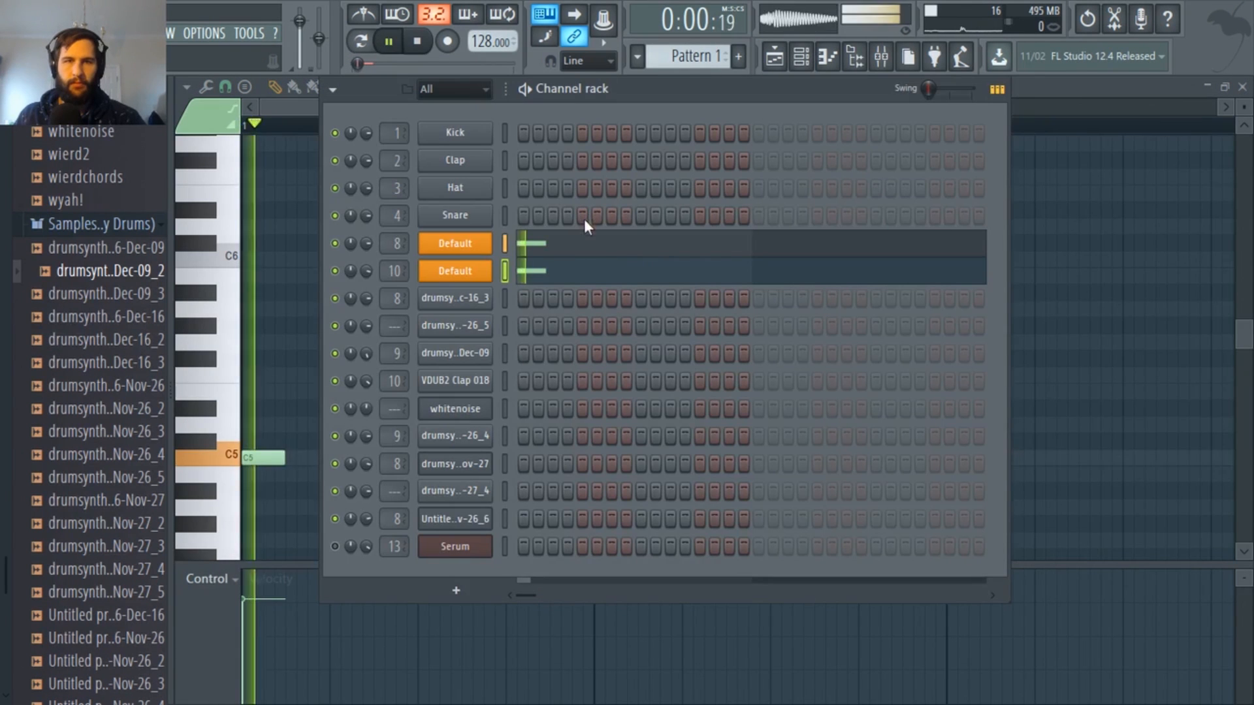
{"action": "key", "text": "space"}
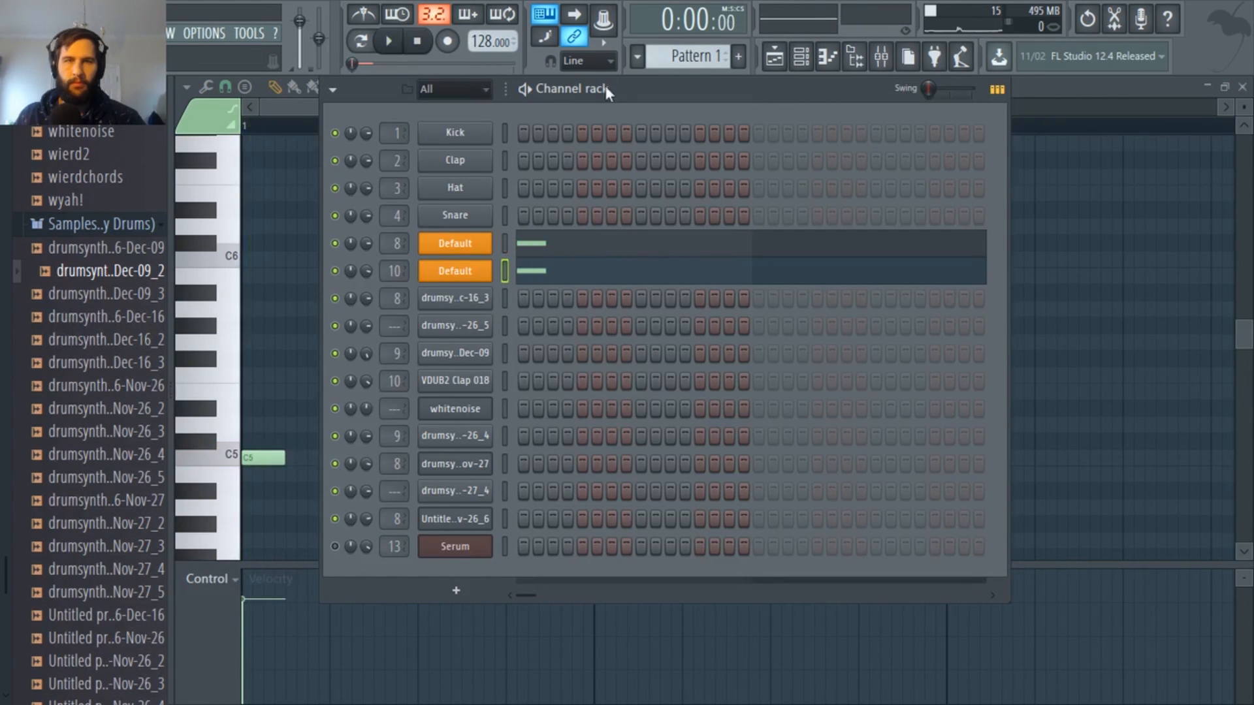
{"action": "left_click", "coordinate": [788, 64]}
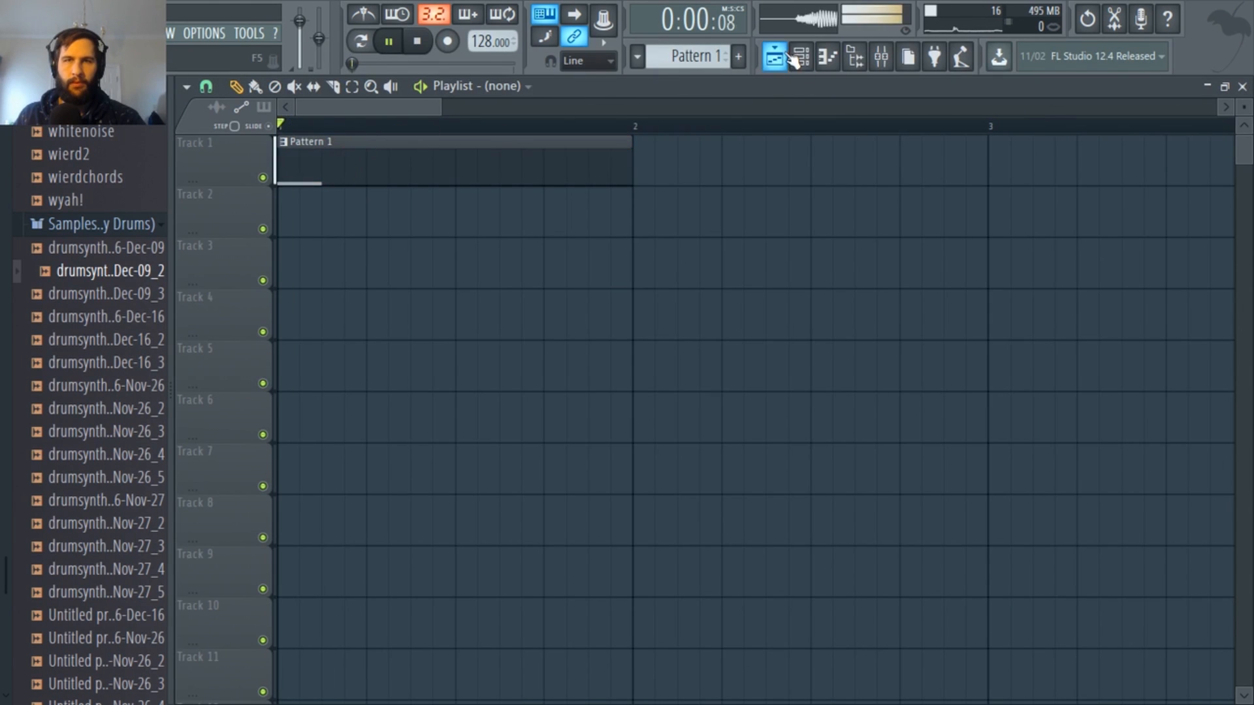
{"action": "left_click", "coordinate": [802, 64]}
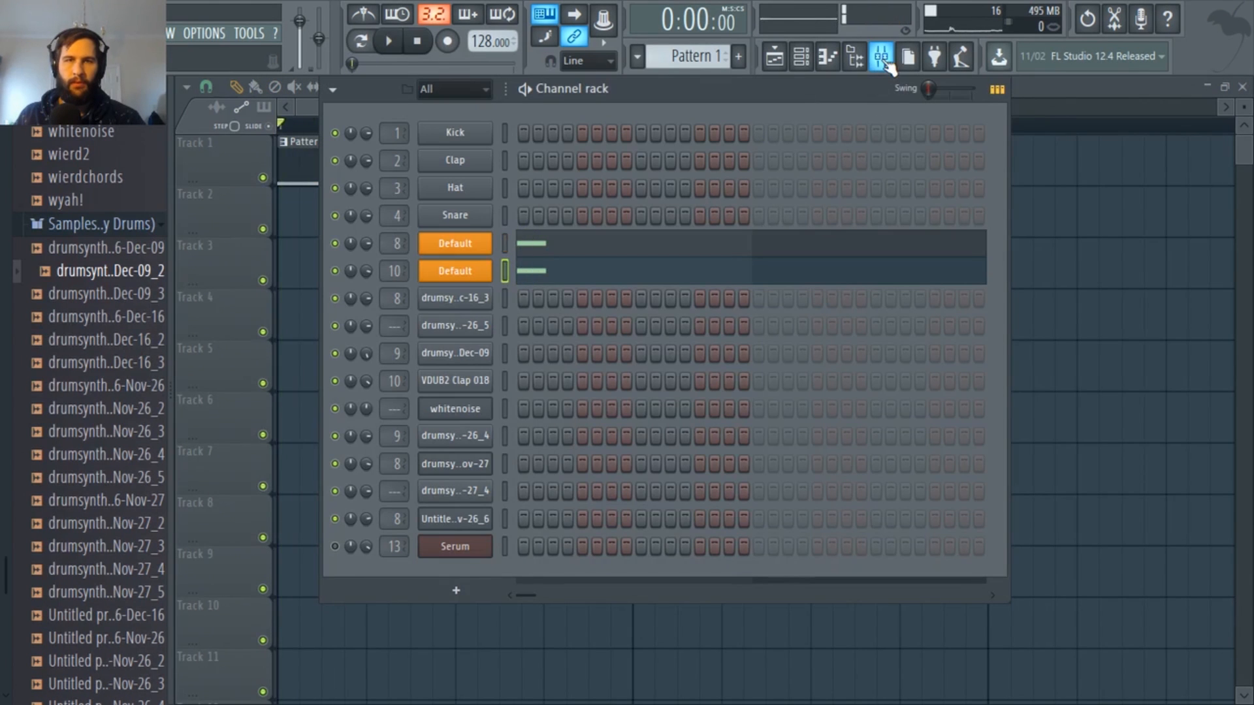
Route both selected Default channels in the channel rack to mixer track 8
{"action": "left_click", "coordinate": [886, 62]}
{"action": "left_click", "coordinate": [886, 61]}
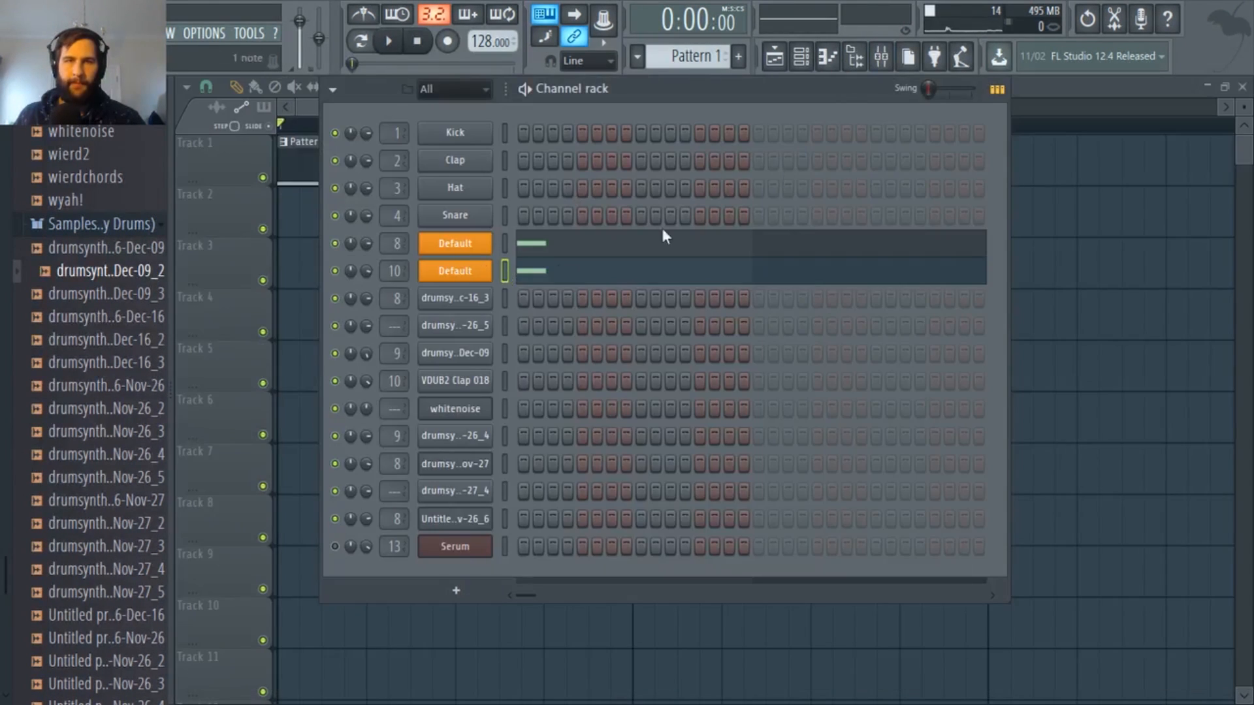
{"action": "left_click", "coordinate": [878, 62]}
{"action": "right_click", "coordinate": [563, 215]}
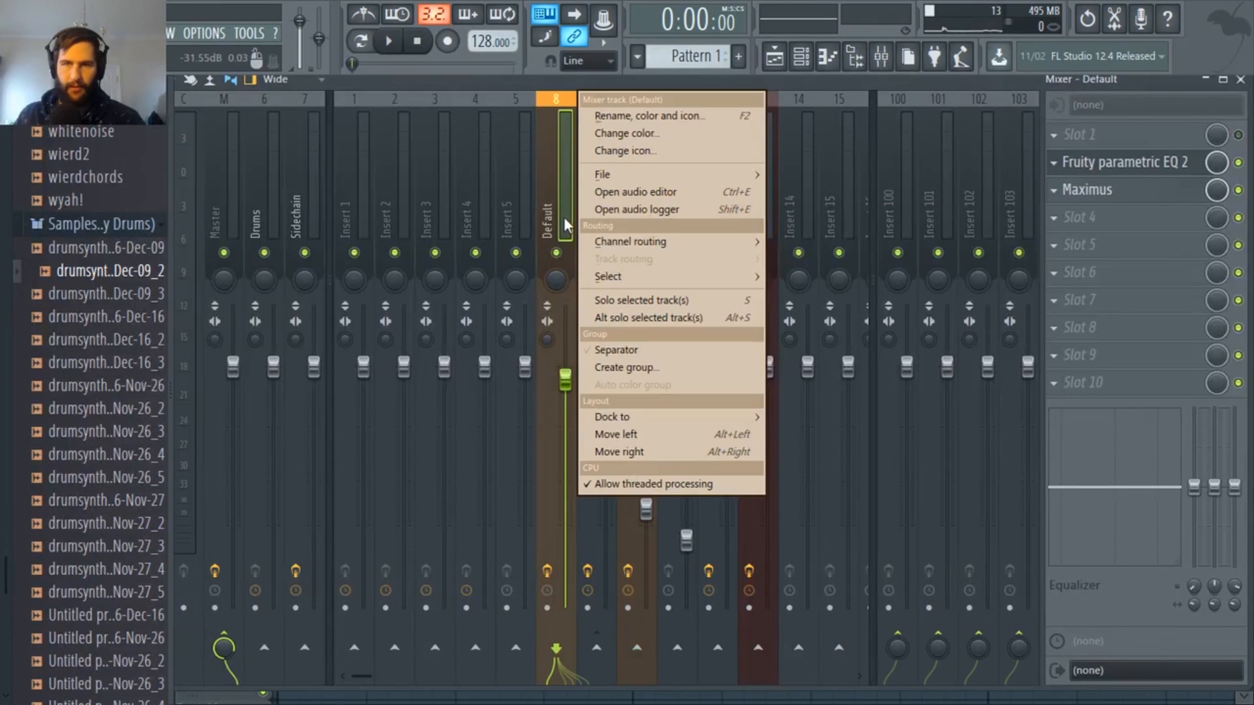
{"action": "left_click", "coordinate": [561, 225]}
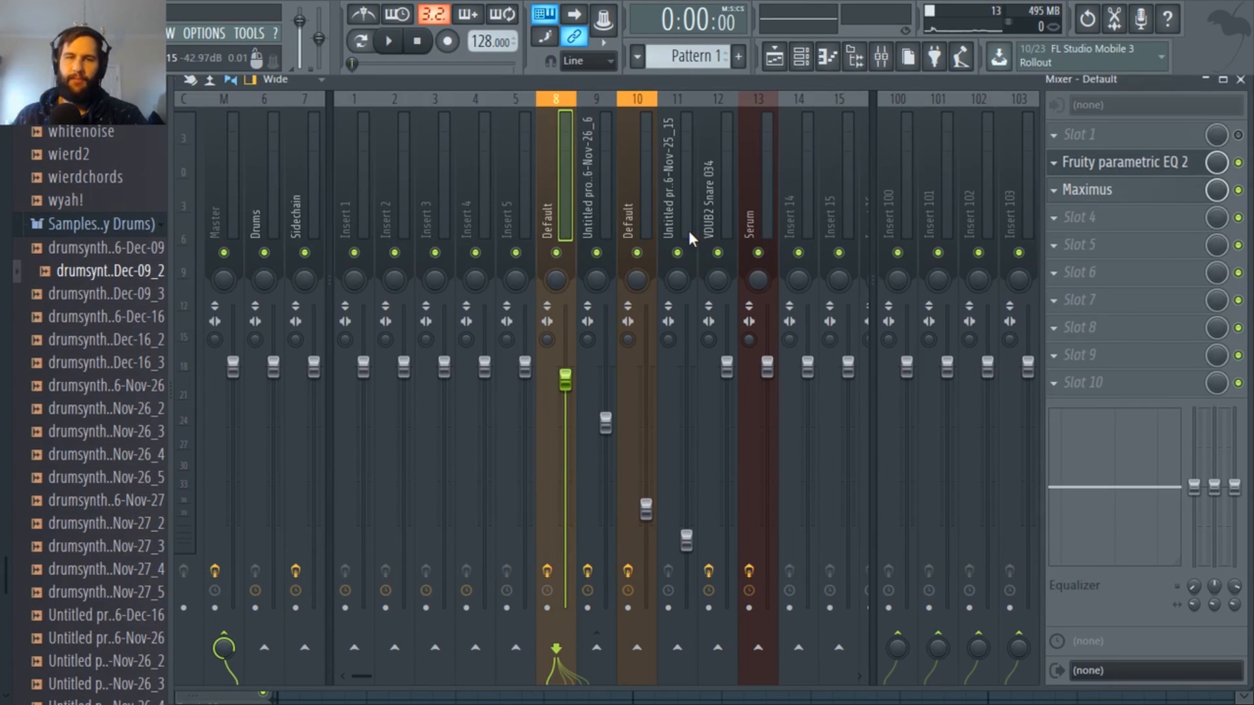
{"action": "right_click", "coordinate": [577, 229]}
{"action": "mouse_move", "coordinate": [719, 240]}
{"action": "left_click", "coordinate": [774, 240]}
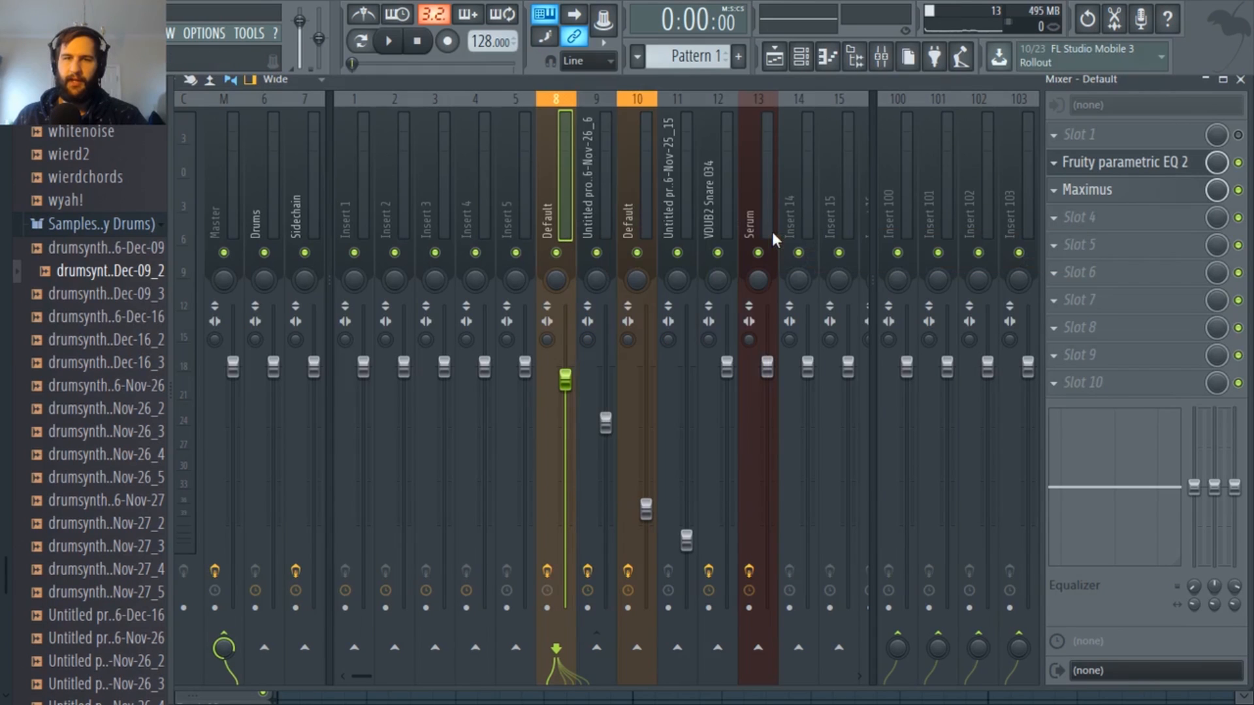
Move the knee of the high band's compression curve in Maximus on track 8, turn off solo, and audition Pattern 1
{"action": "left_click", "coordinate": [1122, 163]}
{"action": "key", "text": "space"}
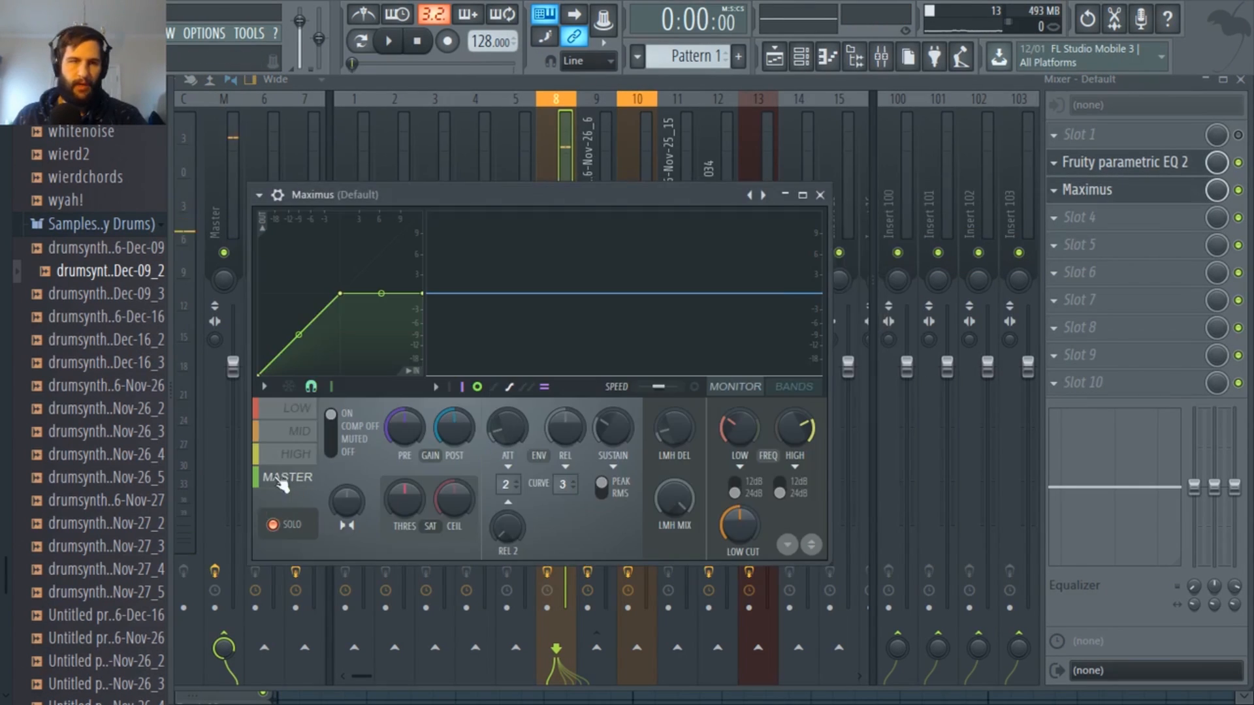
{"action": "left_click", "coordinate": [295, 453]}
{"action": "left_click_drag", "start_coordinate": [291, 294], "coordinate": [331, 295]}
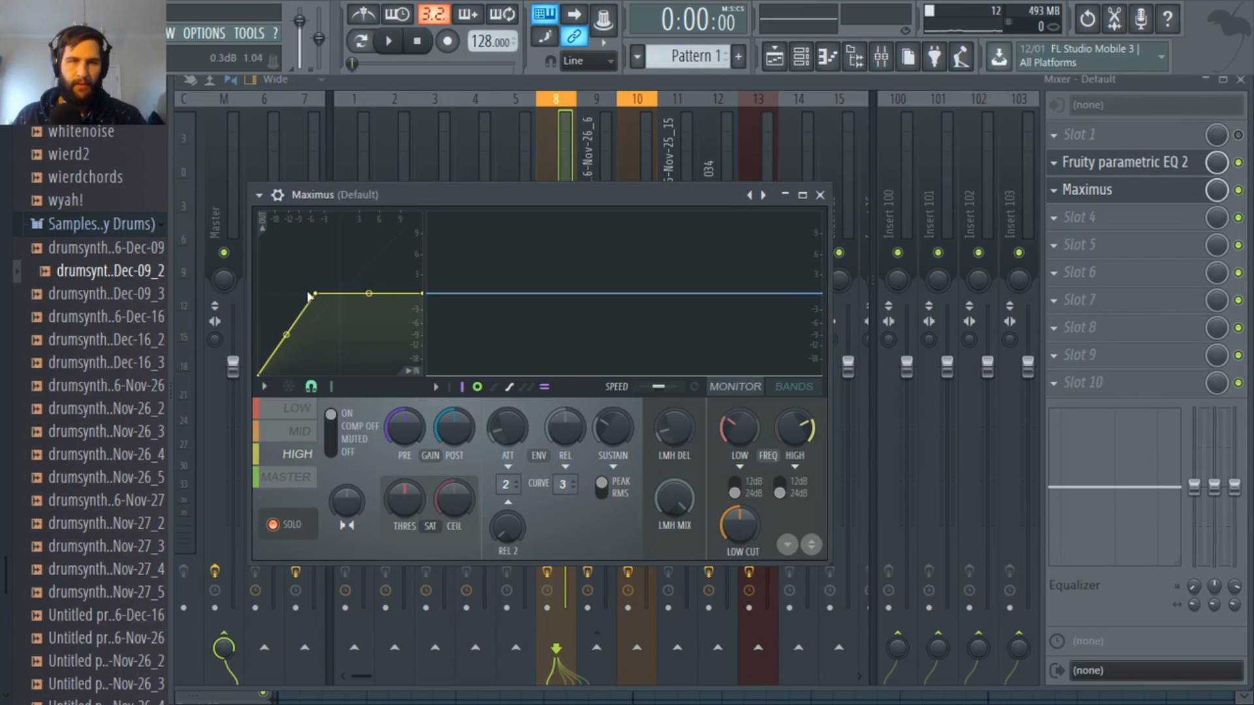
{"action": "key", "text": "space"}
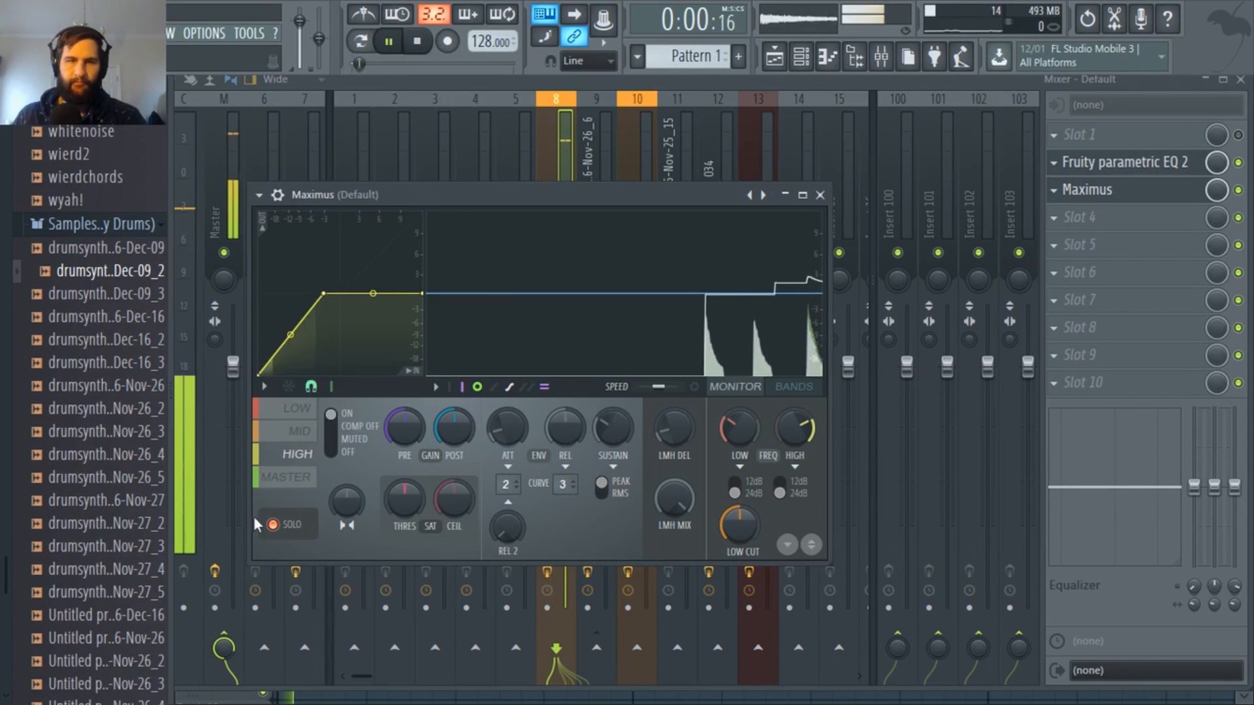
{"action": "left_click", "coordinate": [287, 476]}
{"action": "key", "text": "space"}
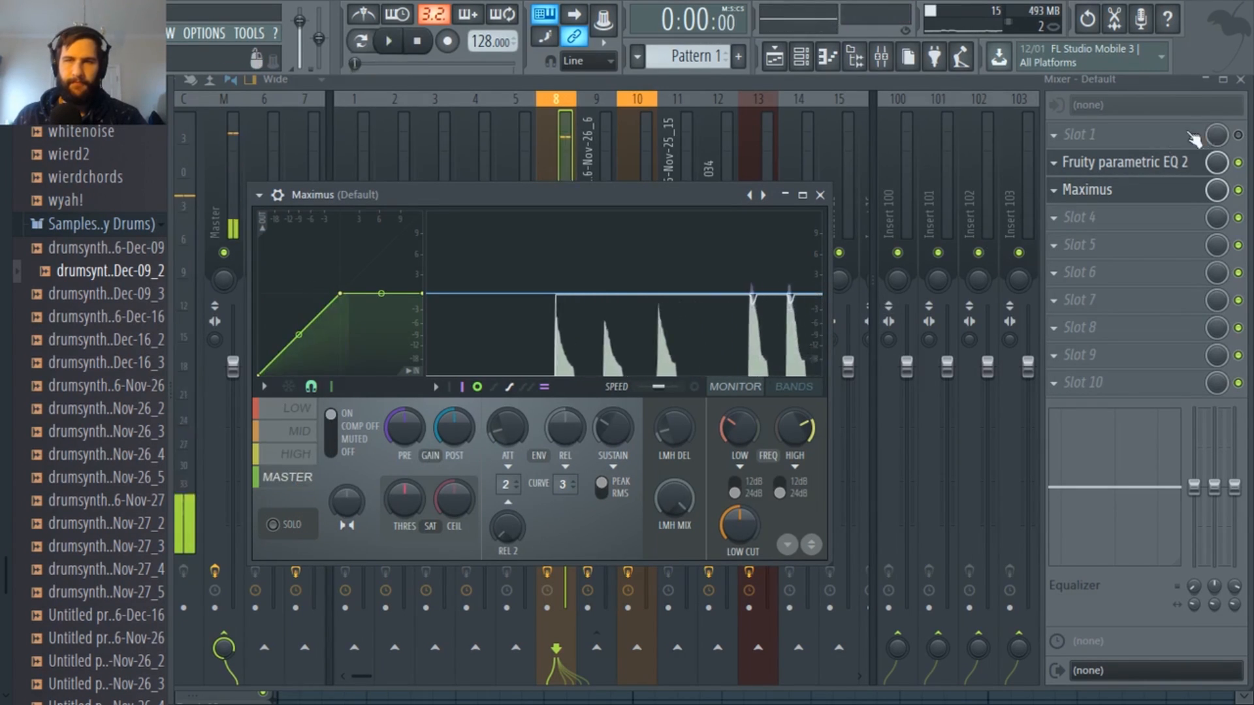
Reshape track 8's Fruity Parametric EQ 2 by lowering band 4, raising band 6 and shifting band 5's cut while auditioning the pattern
{"action": "left_click", "coordinate": [1143, 165]}
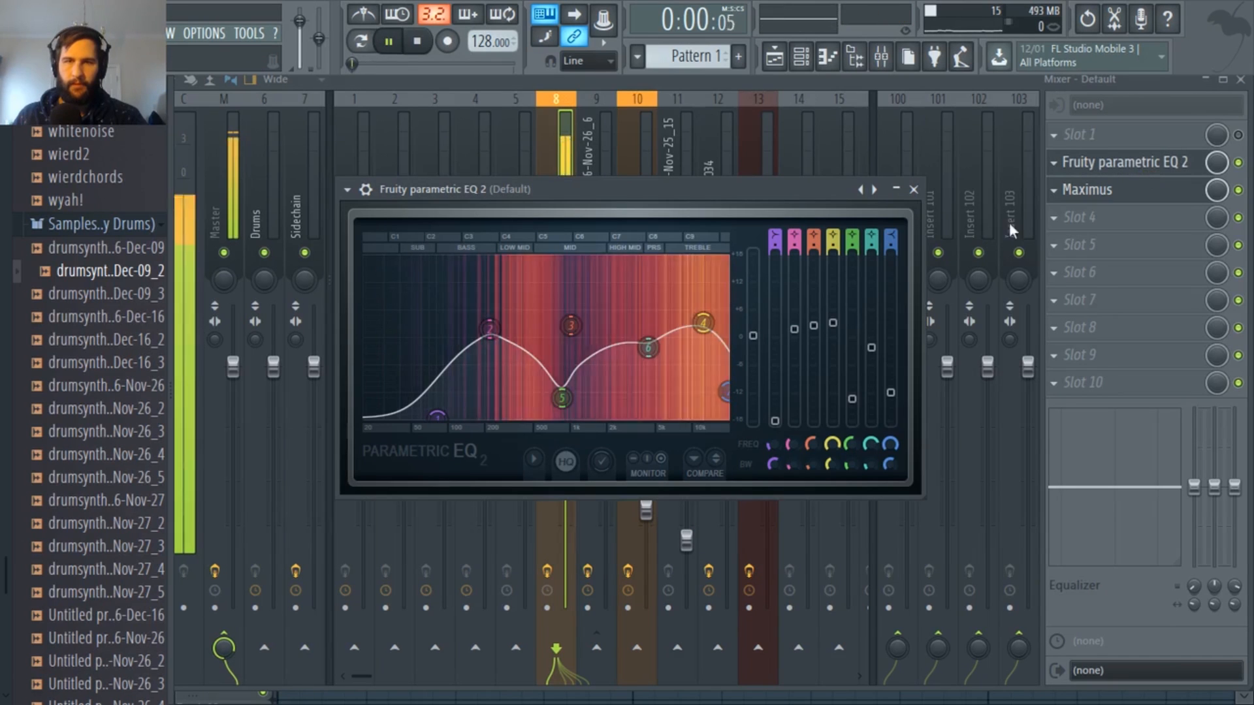
{"action": "left_click_drag", "start_coordinate": [702, 323], "coordinate": [618, 319]}
{"action": "key", "text": "space"}
{"action": "key", "text": "space"}
{"action": "key", "text": "space"}
{"action": "key", "text": "space"}
{"action": "left_click_drag", "start_coordinate": [562, 398], "coordinate": [557, 398]}
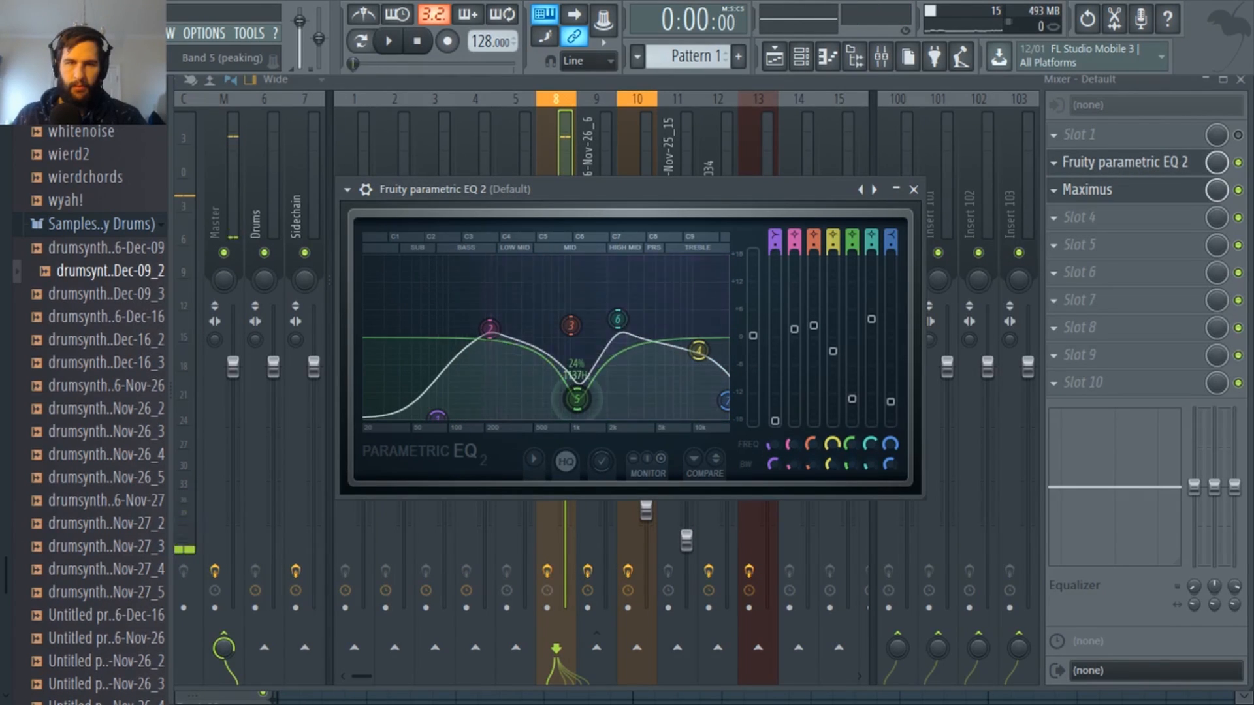
Lower the second Default channel's volume in the channel rack while repeatedly auditioning Pattern 1
{"action": "key", "text": "F6"}
{"action": "left_click_drag", "start_coordinate": [368, 271], "coordinate": [368, 292]}
{"action": "key", "text": "space"}
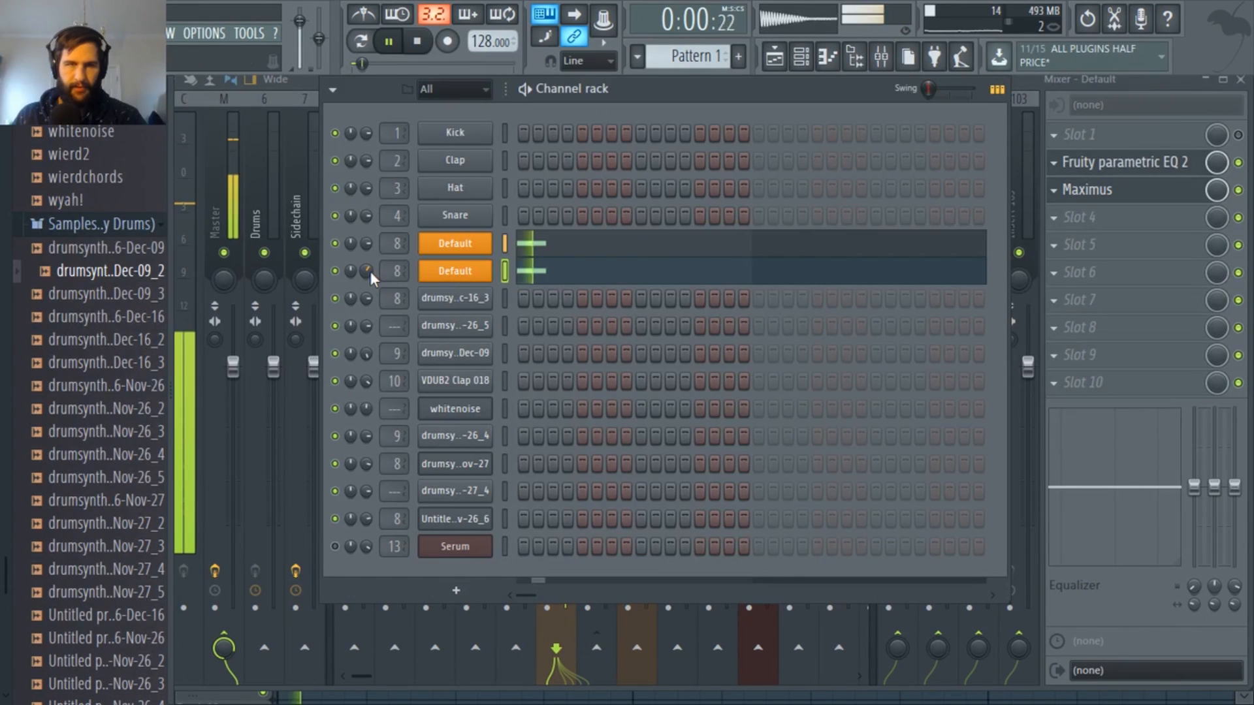
{"action": "key", "text": "space"}
{"action": "key", "text": "space"}
{"action": "key", "text": "space"}
{"action": "key", "text": "space"}
{"action": "key", "text": "space"}
{"action": "key", "text": "space"}
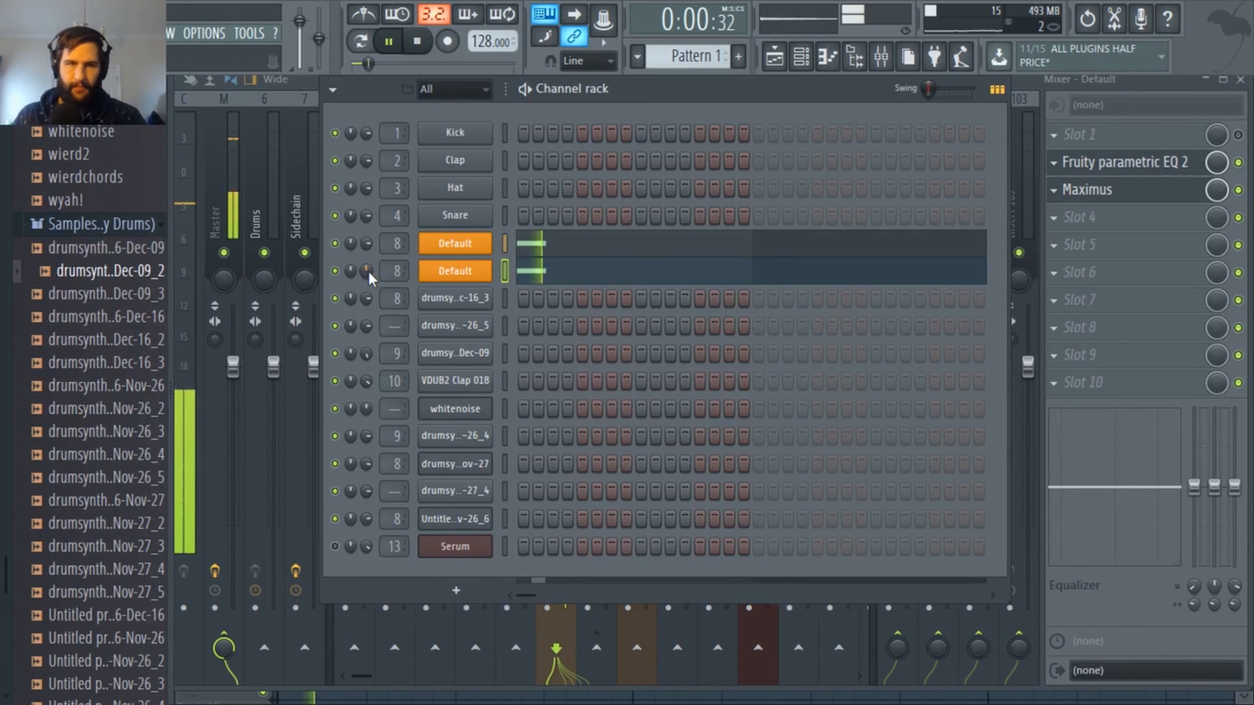
{"action": "key", "text": "space"}
{"action": "key", "text": "space"}
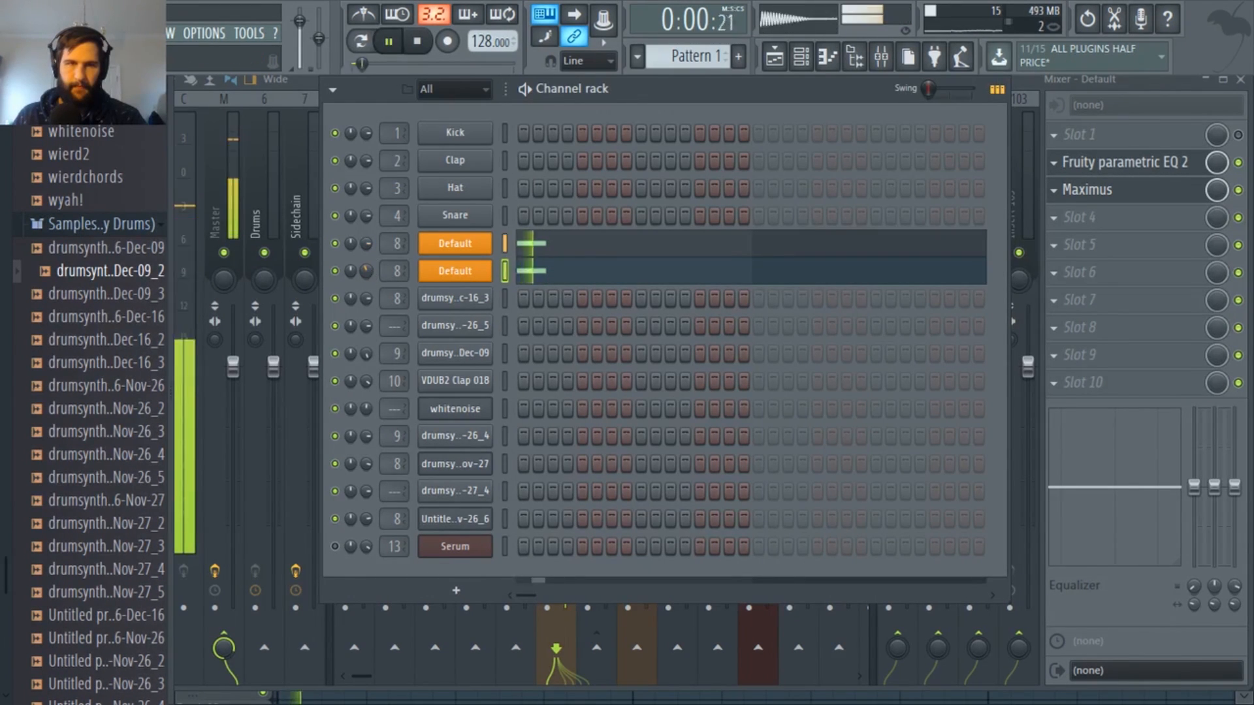
{"action": "key", "text": "space"}
{"action": "key", "text": "space"}
{"action": "key", "text": "space"}
{"action": "key", "text": "space"}
{"action": "key", "text": "space"}
{"action": "key", "text": "space"}
{"action": "key", "text": "space"}
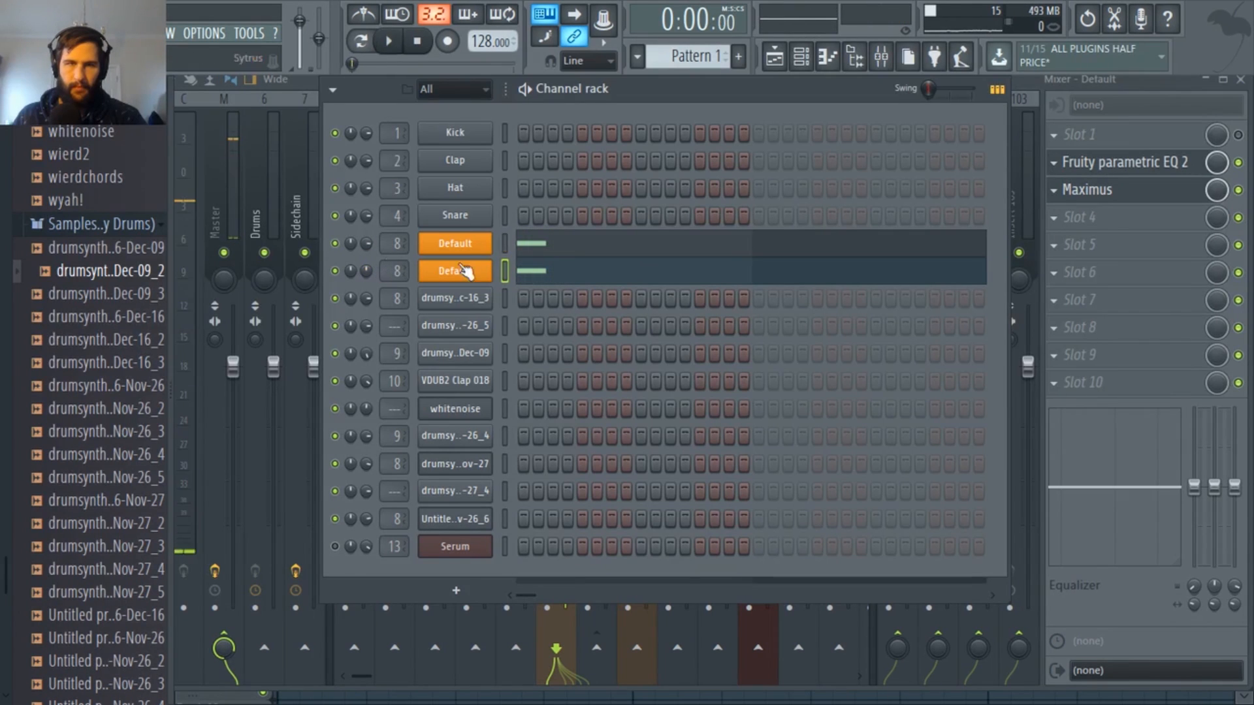
Preview the VDUB2 Clap 018 channel and add a C5 note at the start of its piano roll
{"action": "left_click", "coordinate": [506, 382]}
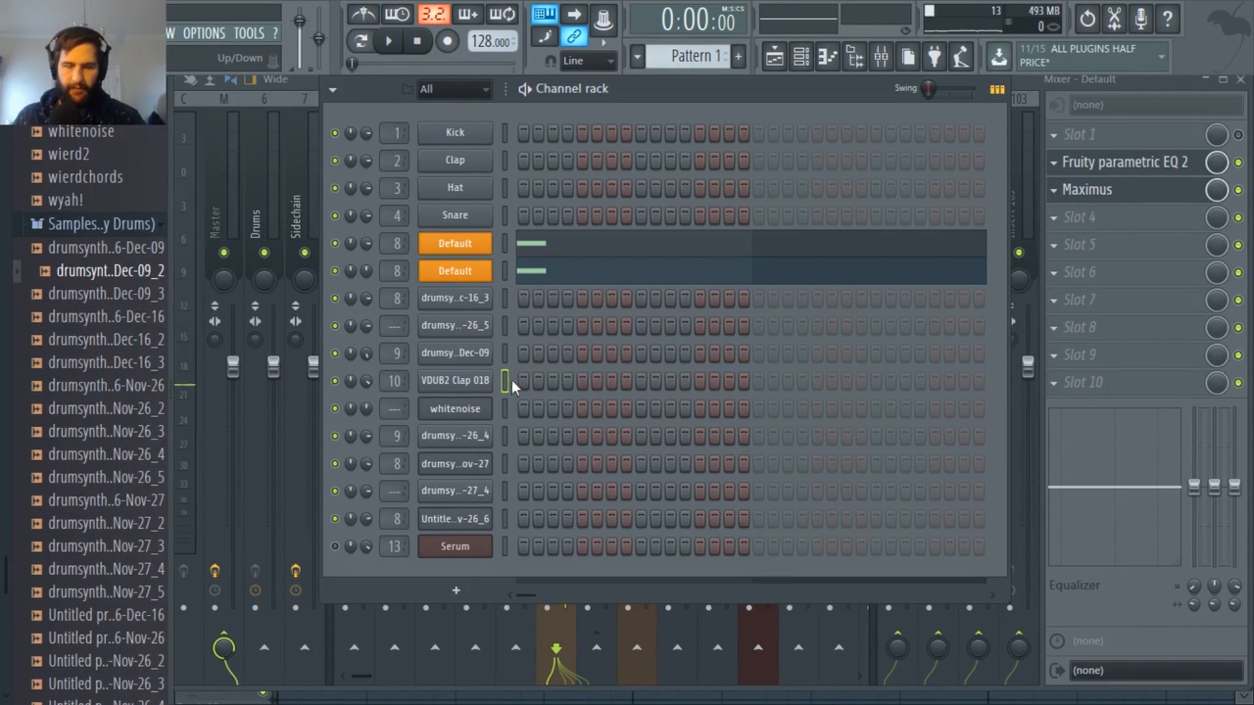
{"action": "key", "text": "q"}
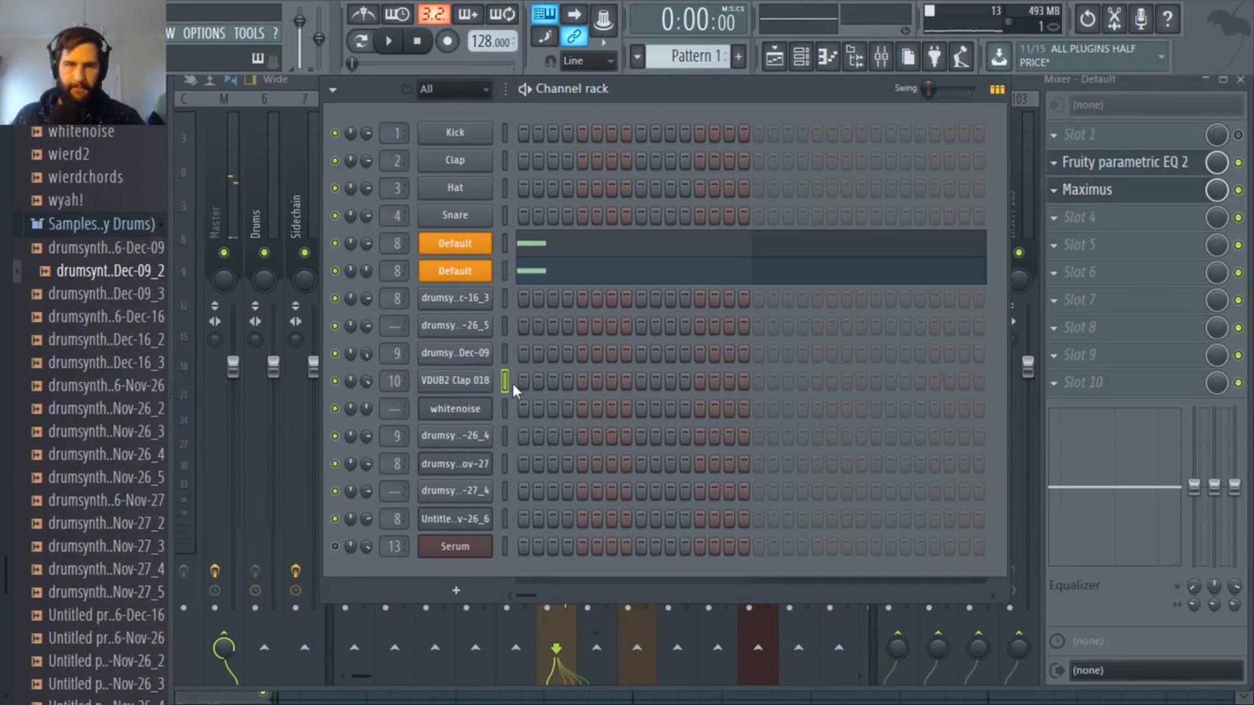
{"action": "right_click", "coordinate": [509, 385]}
{"action": "left_click", "coordinate": [531, 382]}
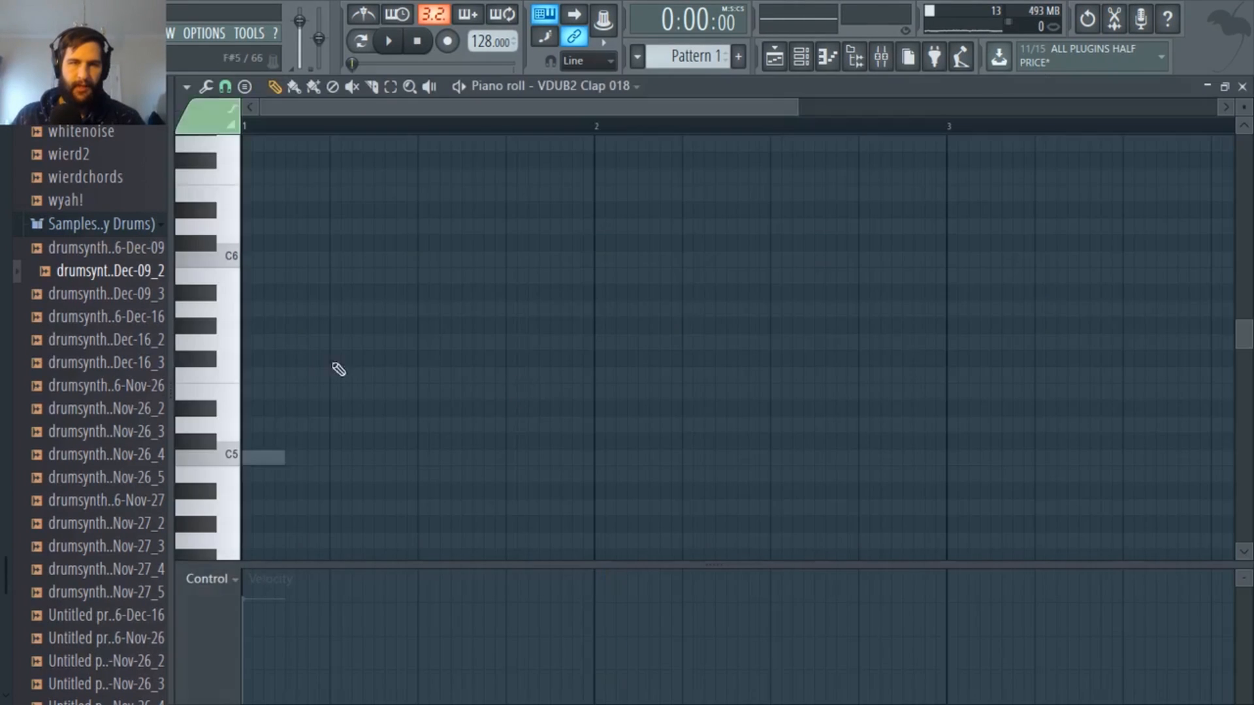
{"action": "left_click", "coordinate": [248, 460]}
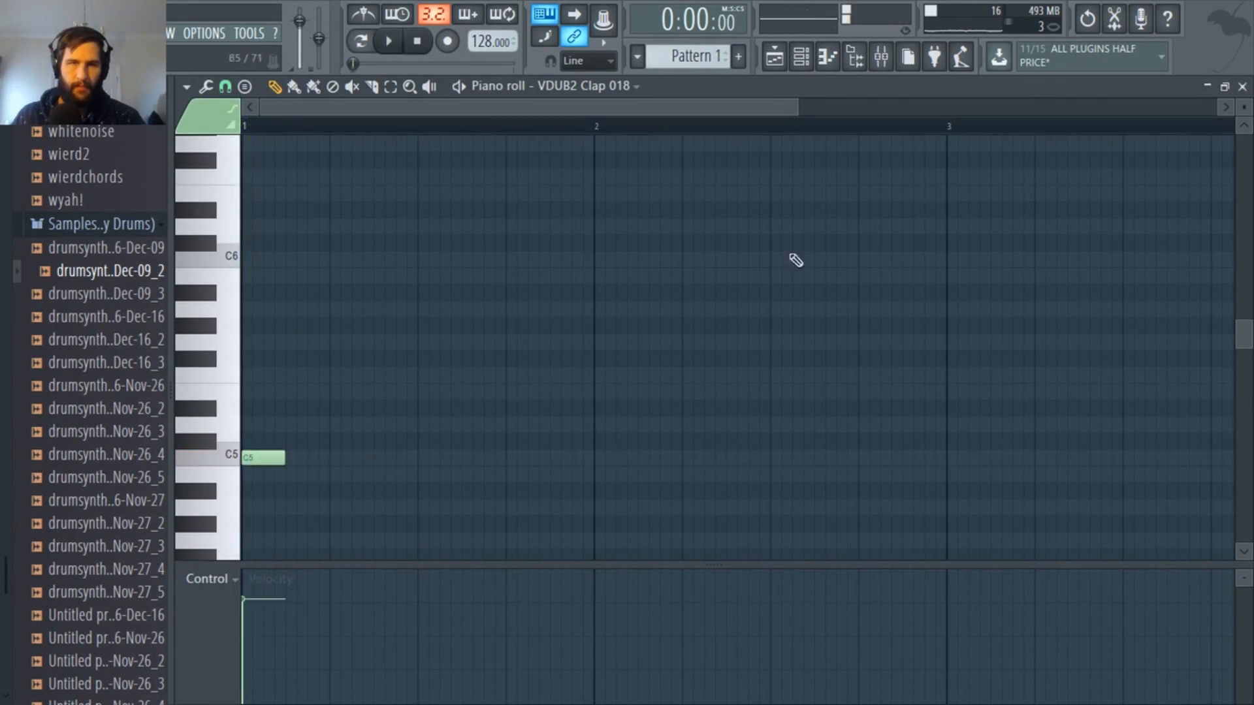
{"action": "left_click", "coordinate": [801, 57]}
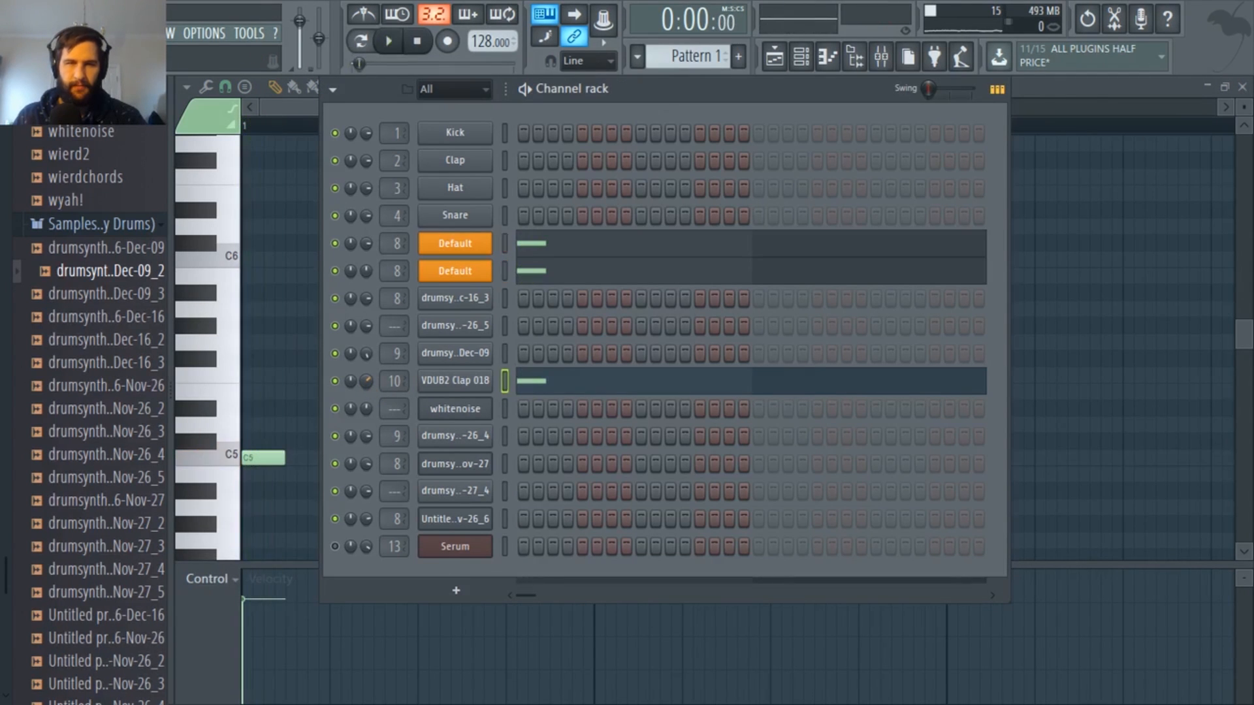
Inspect the drumsynthesis - 2016-Dec-09 sample, trigger it on the first step of Pattern 1, and audition the layers
{"action": "left_click", "coordinate": [504, 354]}
{"action": "left_click", "coordinate": [469, 356]}
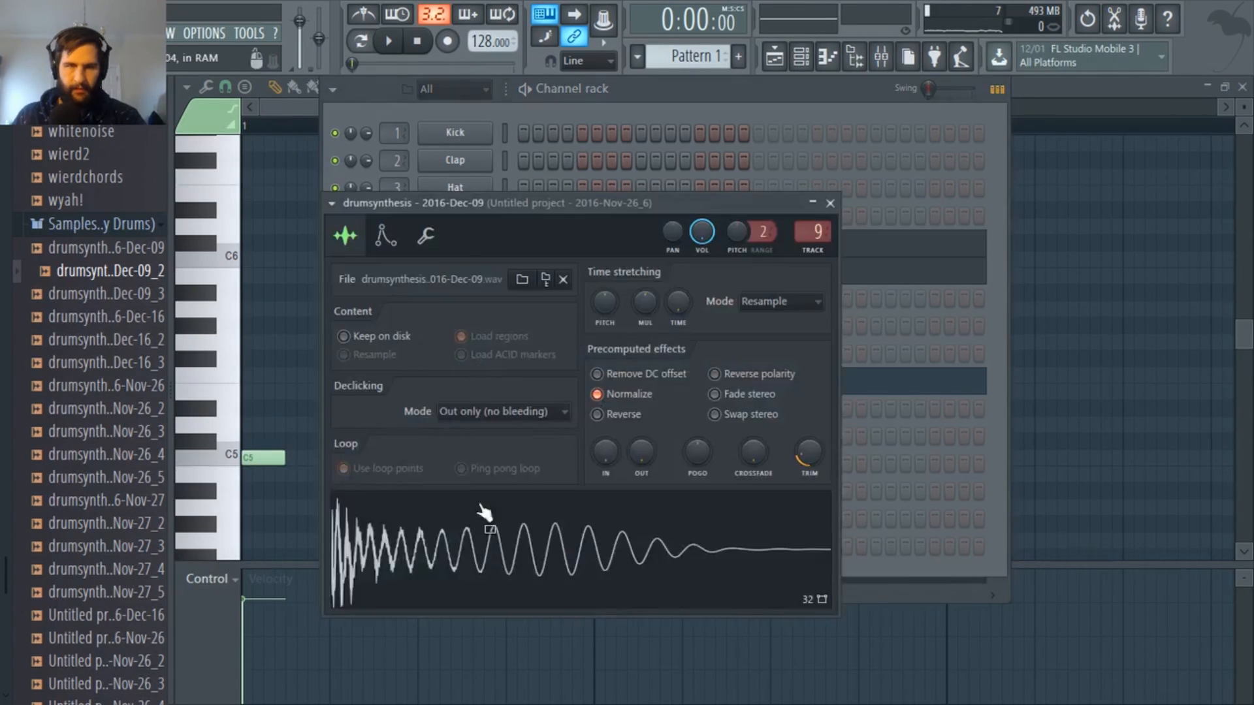
{"action": "left_click", "coordinate": [669, 95]}
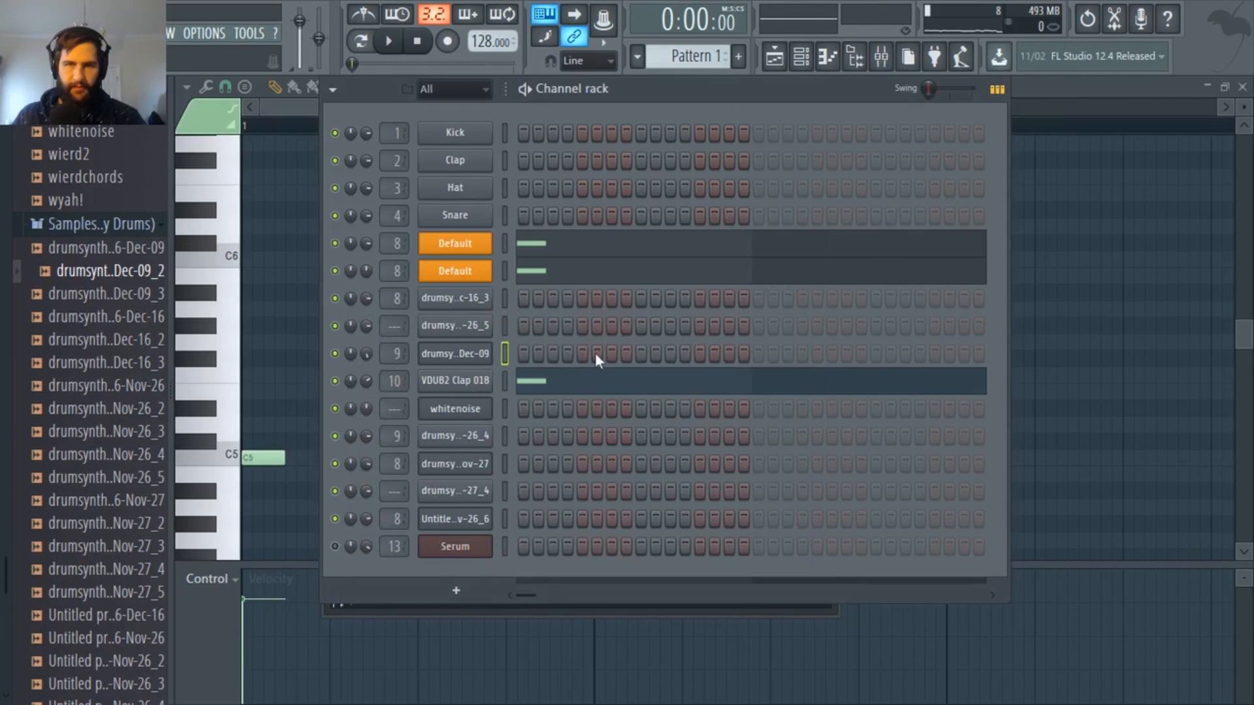
{"action": "key", "text": "space"}
{"action": "key", "text": "space"}
{"action": "key", "text": "space"}
{"action": "key", "text": "space"}
{"action": "key", "text": "space"}
{"action": "key", "text": "space"}
Set the drumsynthesis - 2016-Dec-09 channel's pitch range to 12 and raise its pitch while auditioning the pattern
{"action": "left_click", "coordinate": [465, 360]}
{"action": "left_click", "coordinate": [465, 360]}
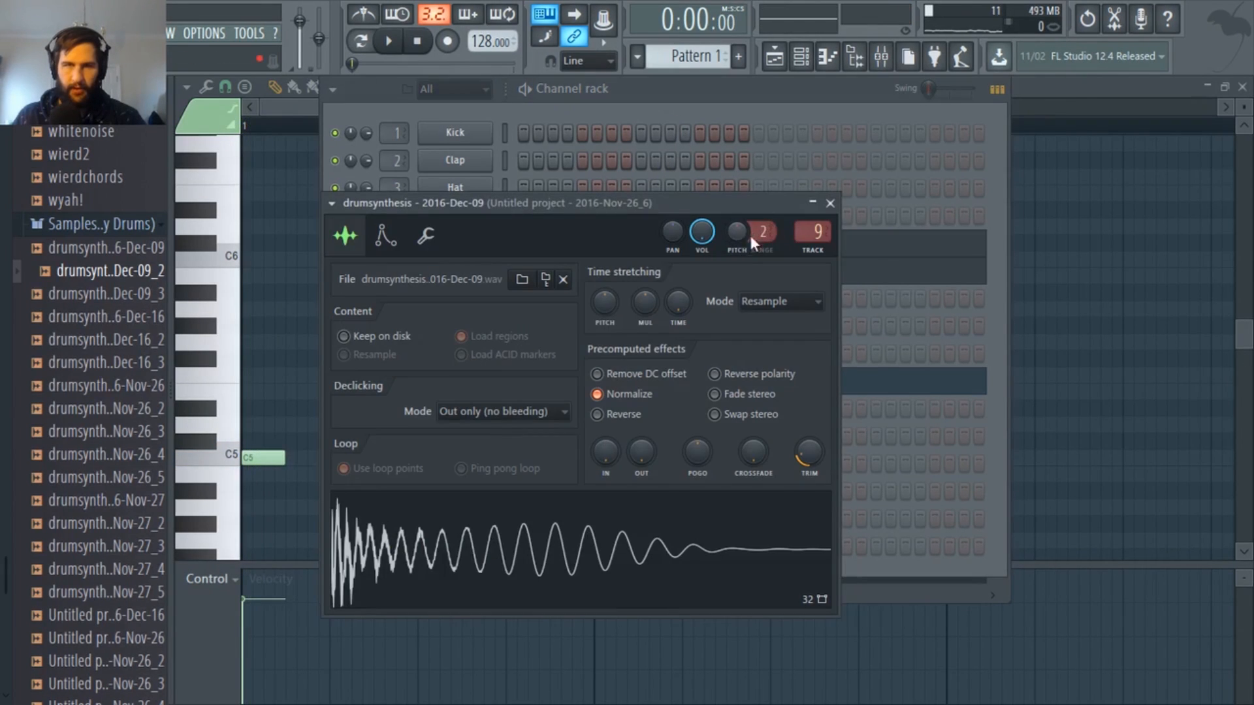
{"action": "key", "text": "space"}
{"action": "key", "text": "space"}
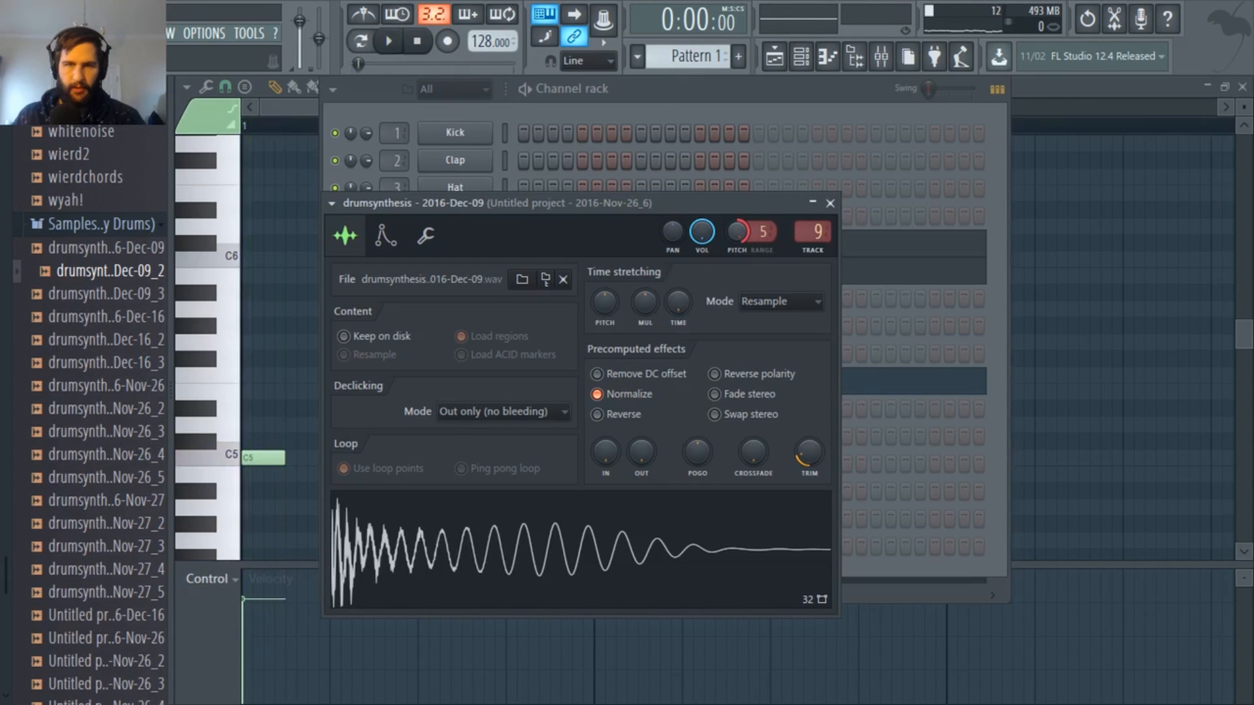
{"action": "key", "text": "space"}
{"action": "key", "text": "space"}
{"action": "key", "text": "space"}
{"action": "left_click_drag", "start_coordinate": [740, 234], "coordinate": [740, 215]}
{"action": "key", "text": "space"}
{"action": "key", "text": "space"}
{"action": "key", "text": "space"}
{"action": "key", "text": "space"}
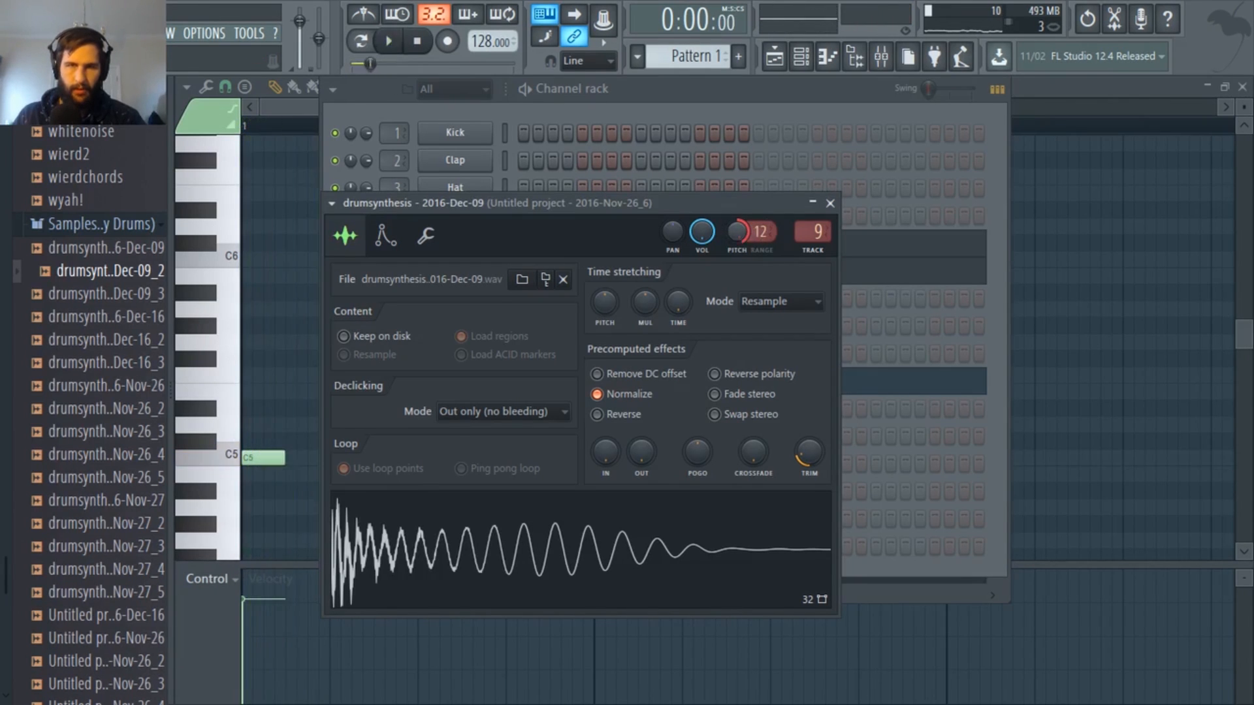
Lower the drumsynthesis - 2016-Dec-09 channel's pitch below its centre value and audition it with the other layers
{"action": "key", "text": "space"}
{"action": "key", "text": "space"}
{"action": "key", "text": "space"}
{"action": "key", "text": "space"}
{"action": "key", "text": "space"}
{"action": "key", "text": "space"}
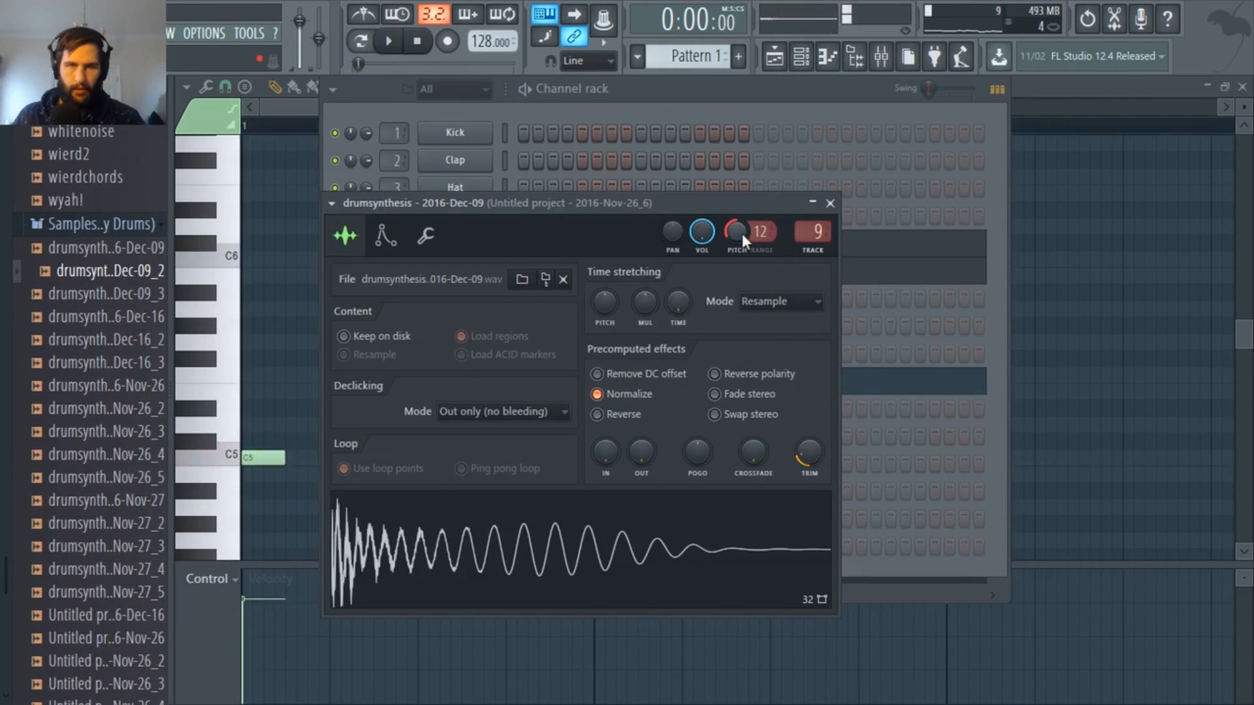
{"action": "key", "text": "space"}
{"action": "key", "text": "space"}
{"action": "key", "text": "space"}
{"action": "key", "text": "space"}
{"action": "key", "text": "space"}
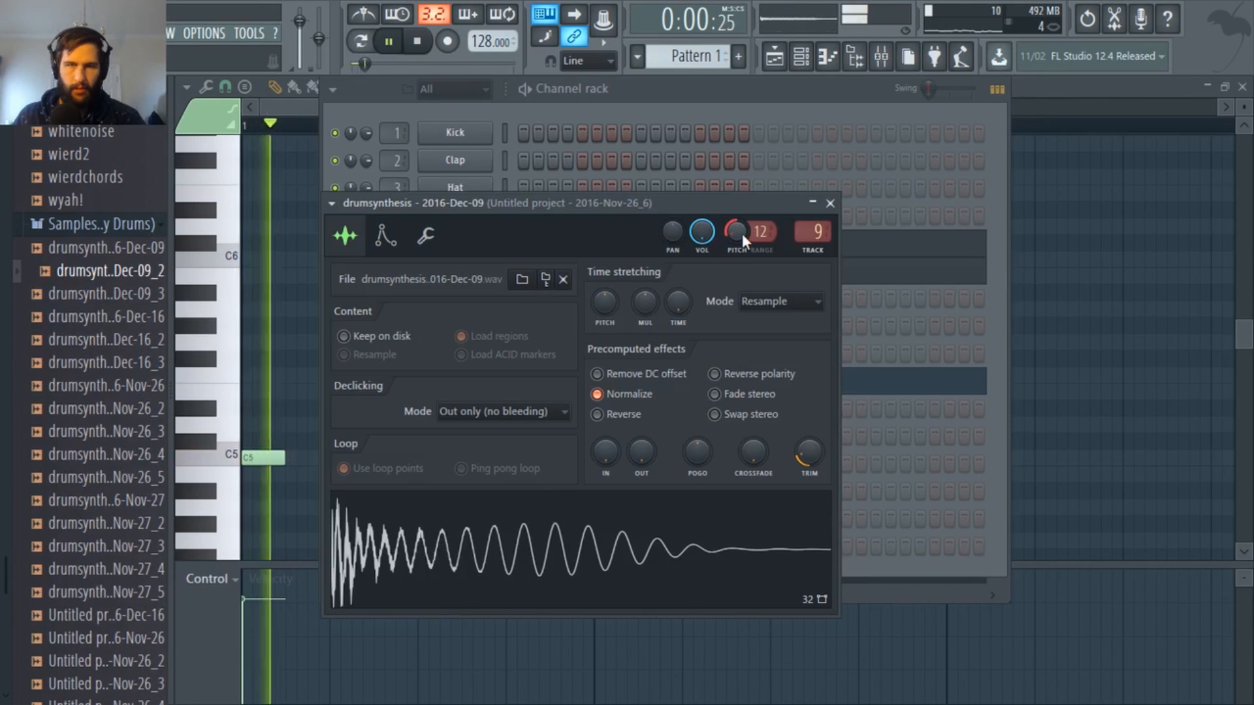
{"action": "key", "text": "space"}
{"action": "key", "text": "space"}
{"action": "key", "text": "space"}
{"action": "left_click", "coordinate": [736, 92]}
{"action": "key", "text": "space"}
{"action": "key", "text": "space"}
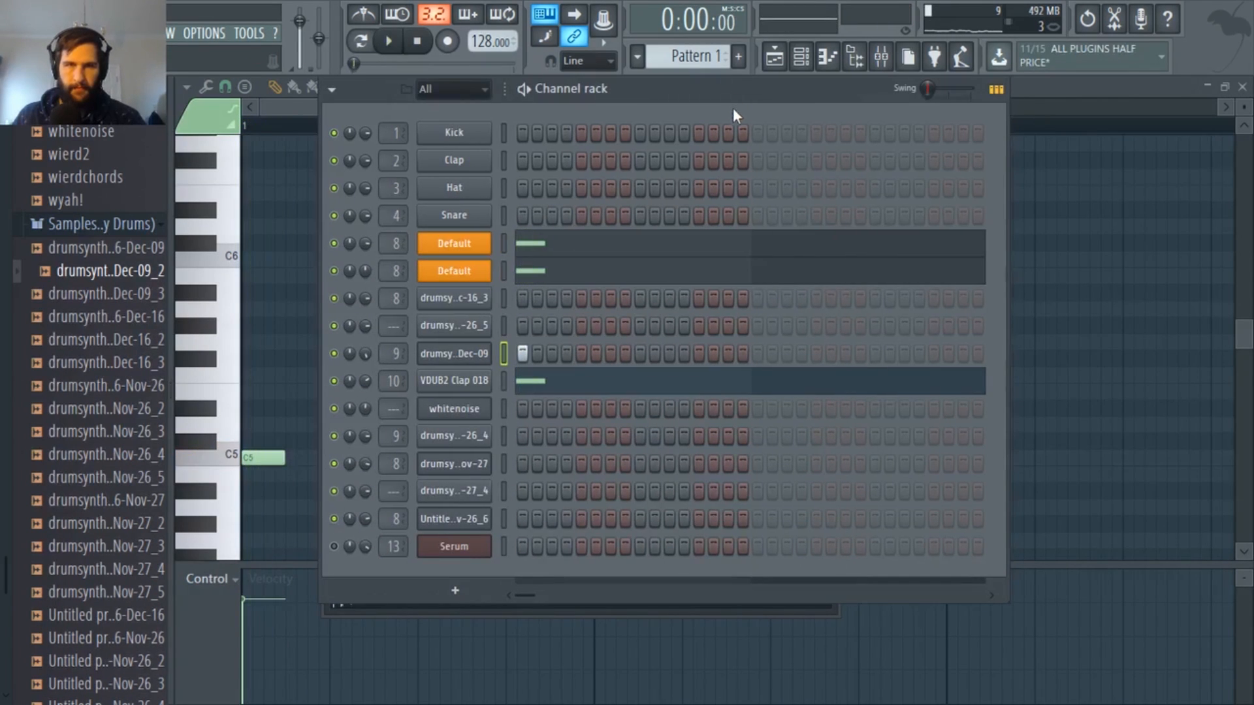
{"action": "key", "text": "space"}
{"action": "key", "text": "space"}
Shorten operator 1's volume envelope in the second Default synth, making its initial decay steeper and its tail end earlier
{"action": "left_click", "coordinate": [454, 271]}
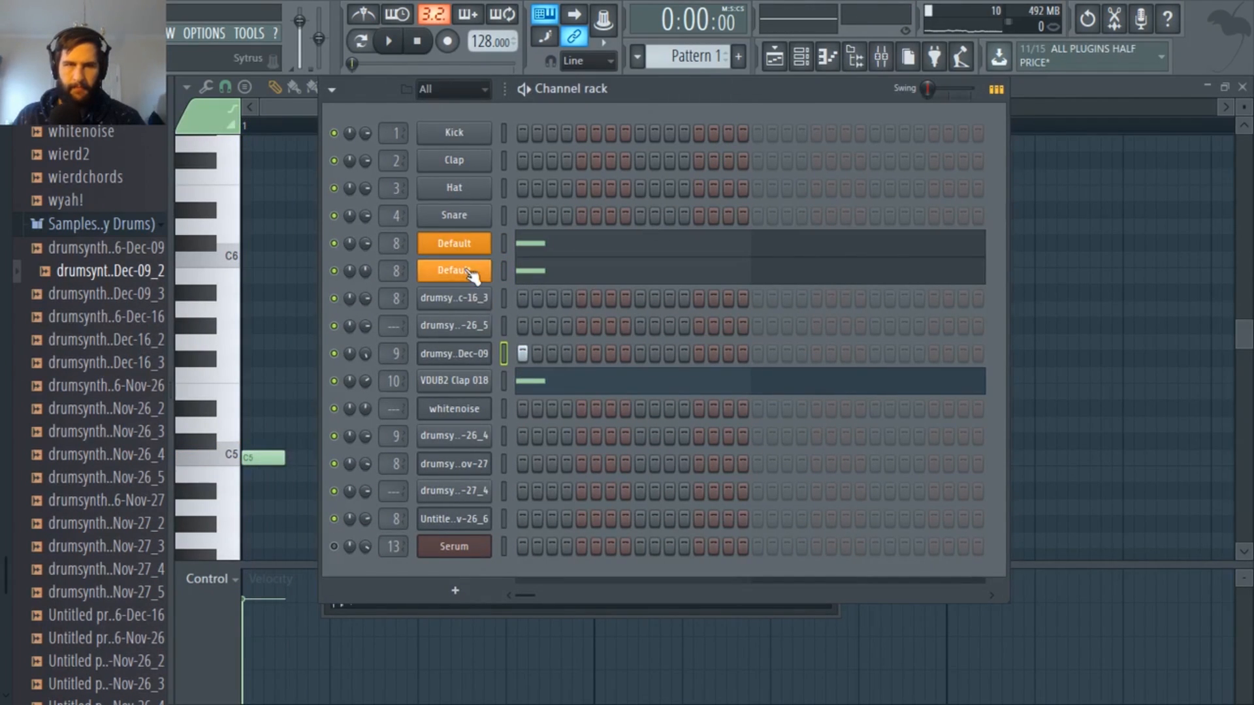
{"action": "left_click_drag", "start_coordinate": [467, 495], "coordinate": [435, 516]}
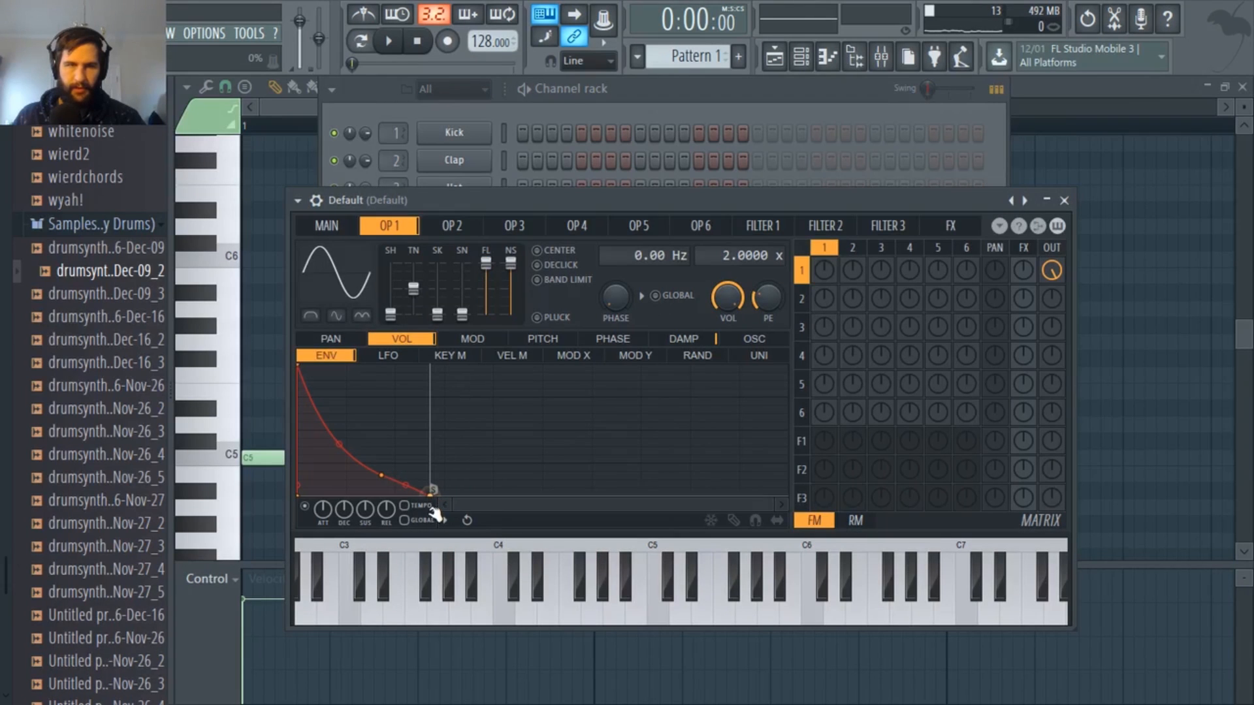
{"action": "left_click_drag", "start_coordinate": [381, 476], "coordinate": [352, 478]}
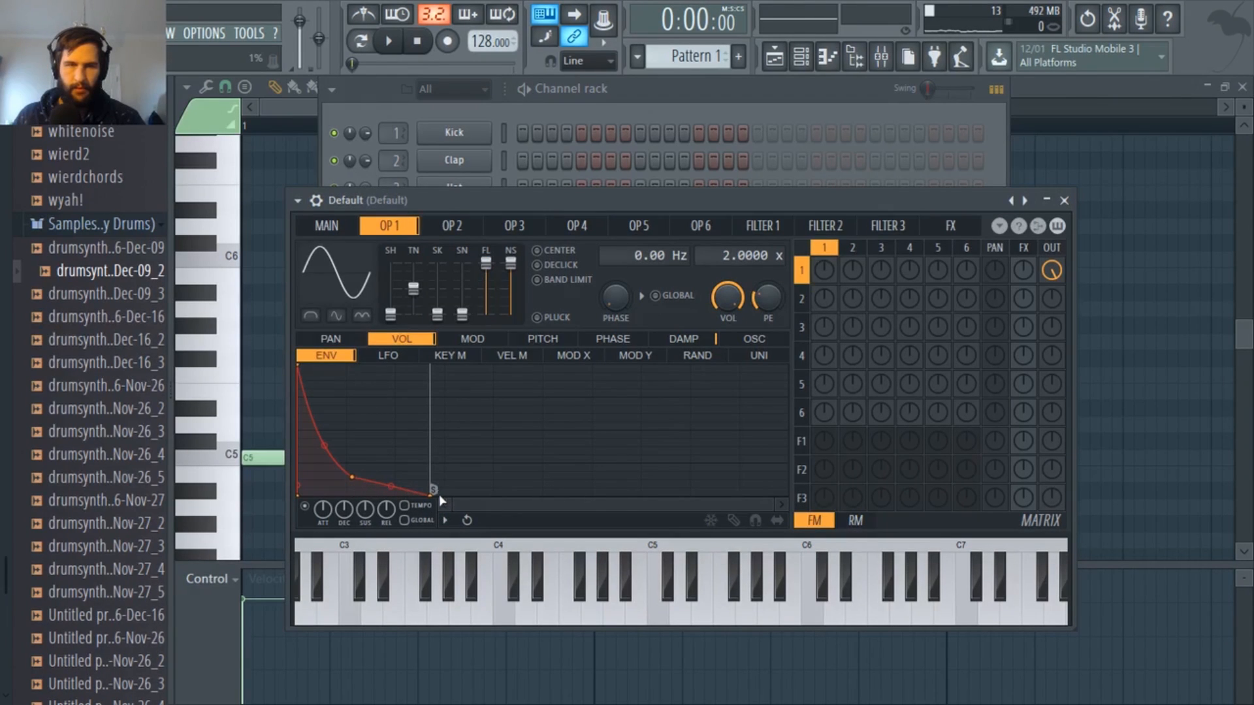
{"action": "left_click_drag", "start_coordinate": [424, 497], "coordinate": [419, 504]}
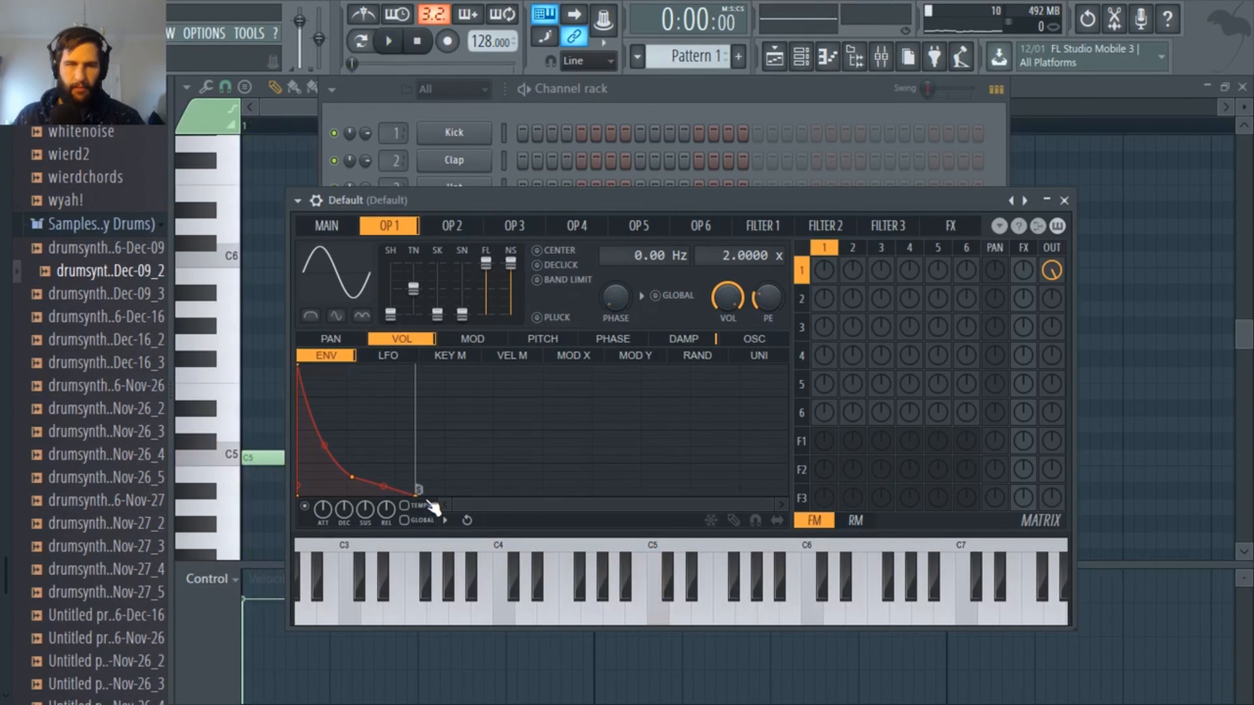
{"action": "left_click", "coordinate": [618, 140]}
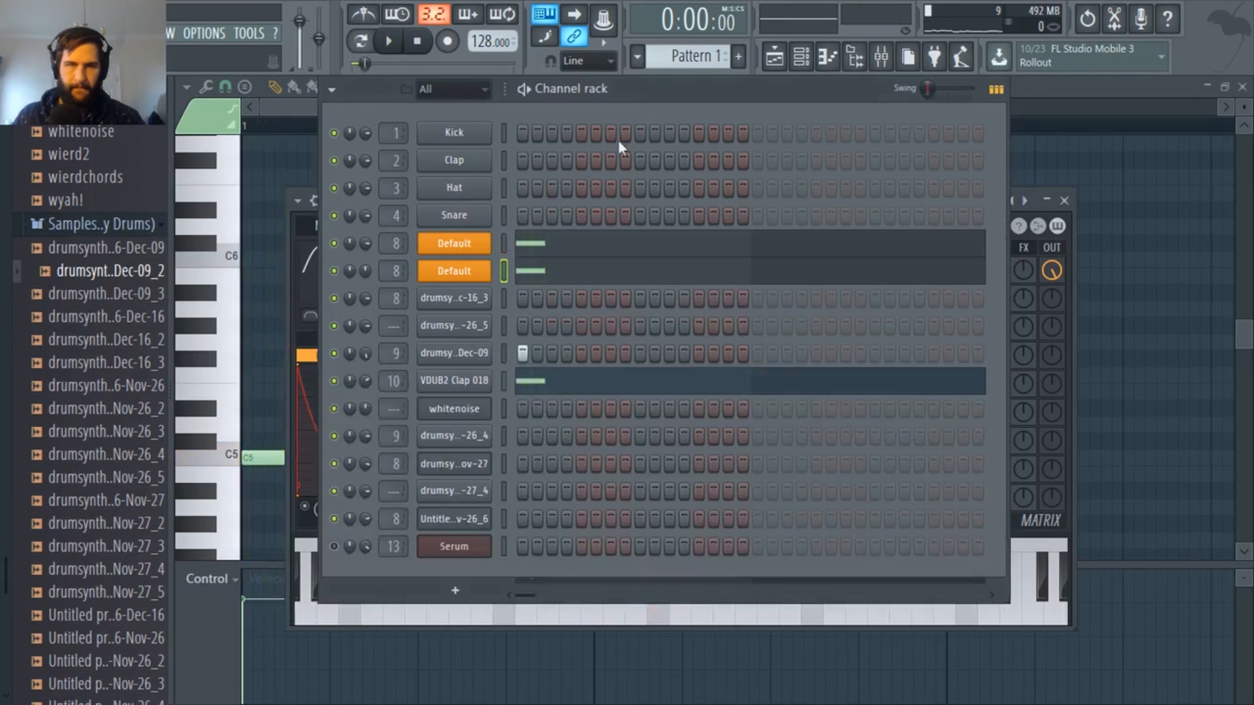
Raise the drumsynthesis - 2016-Dec-09 channel's pitch above its centre value and play the pattern to check it
{"action": "left_click", "coordinate": [476, 356]}
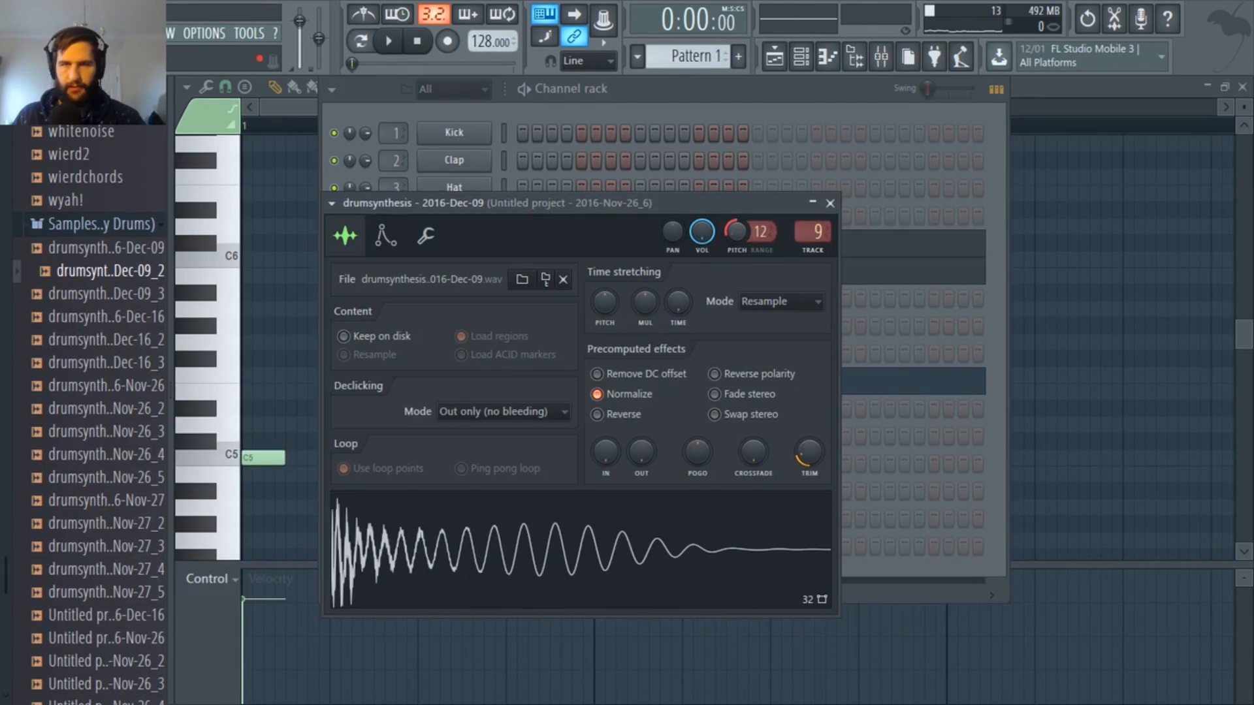
{"action": "key", "text": "space"}
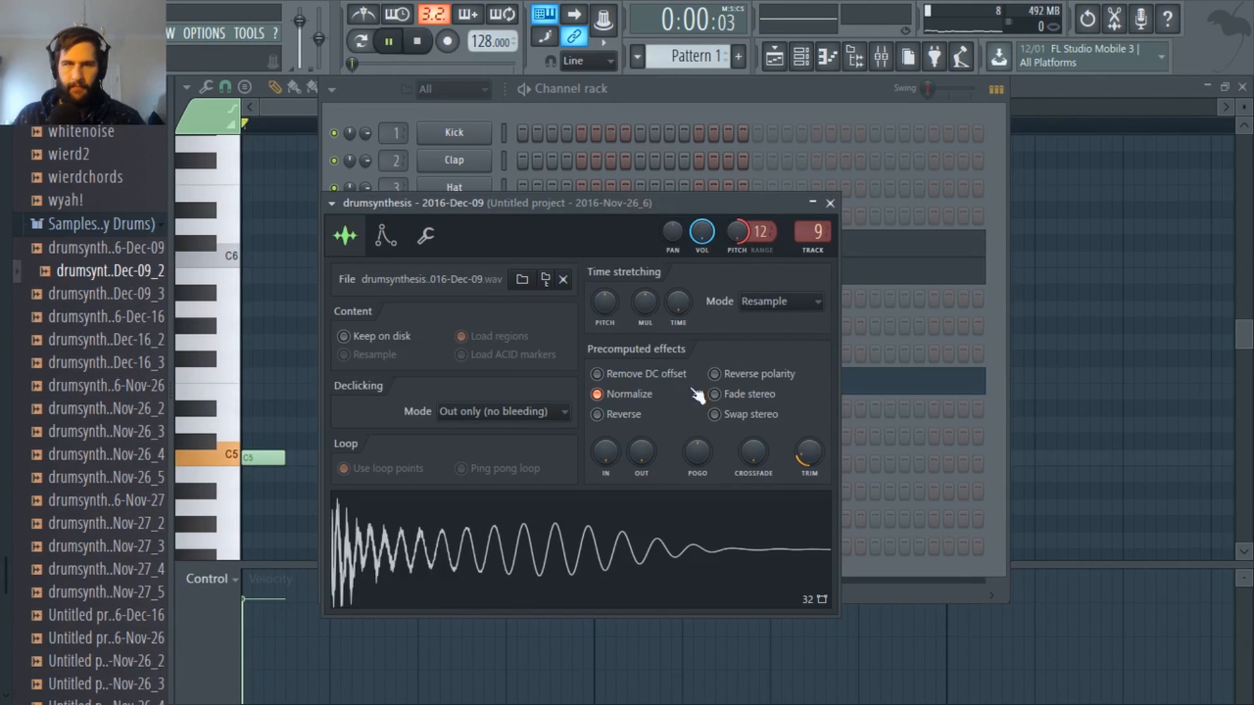
{"action": "key", "text": "space"}
{"action": "left_click", "coordinate": [660, 94]}
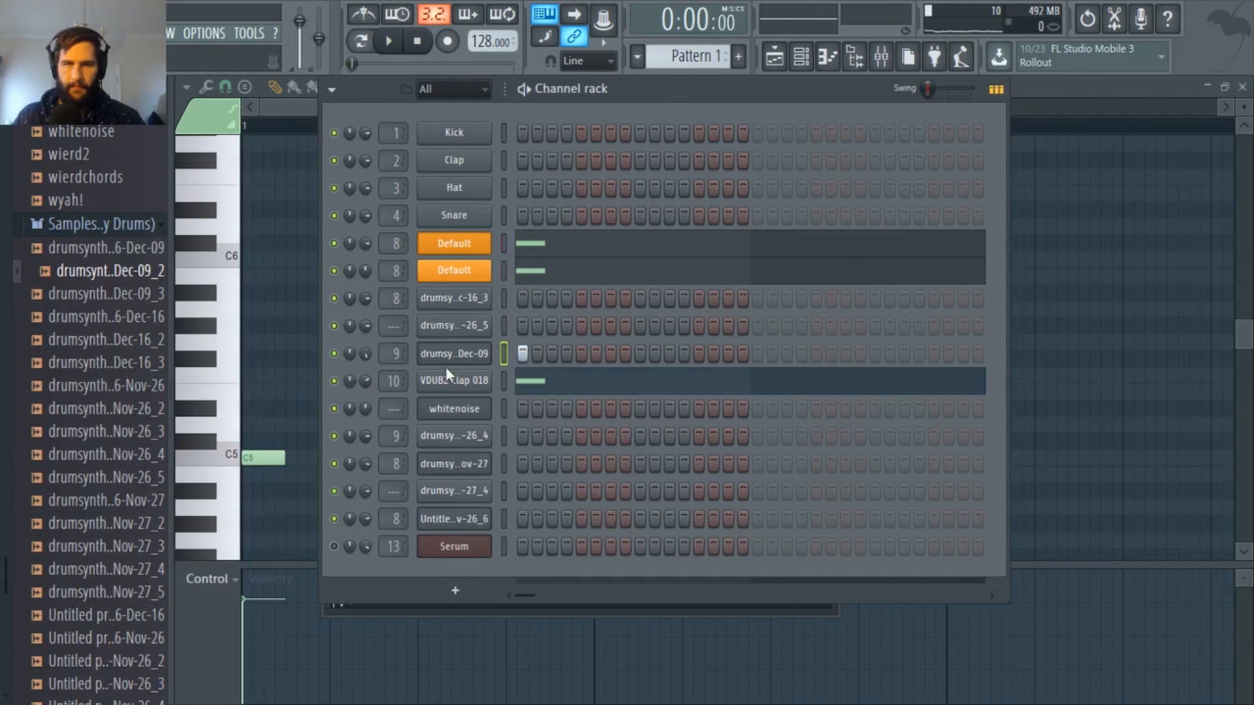
Toggle the drumsynthesis - 2016-Dec-09 channel's mute and play the pattern to compare the layered sound
{"action": "left_click", "coordinate": [334, 353]}
{"action": "key", "text": "space"}
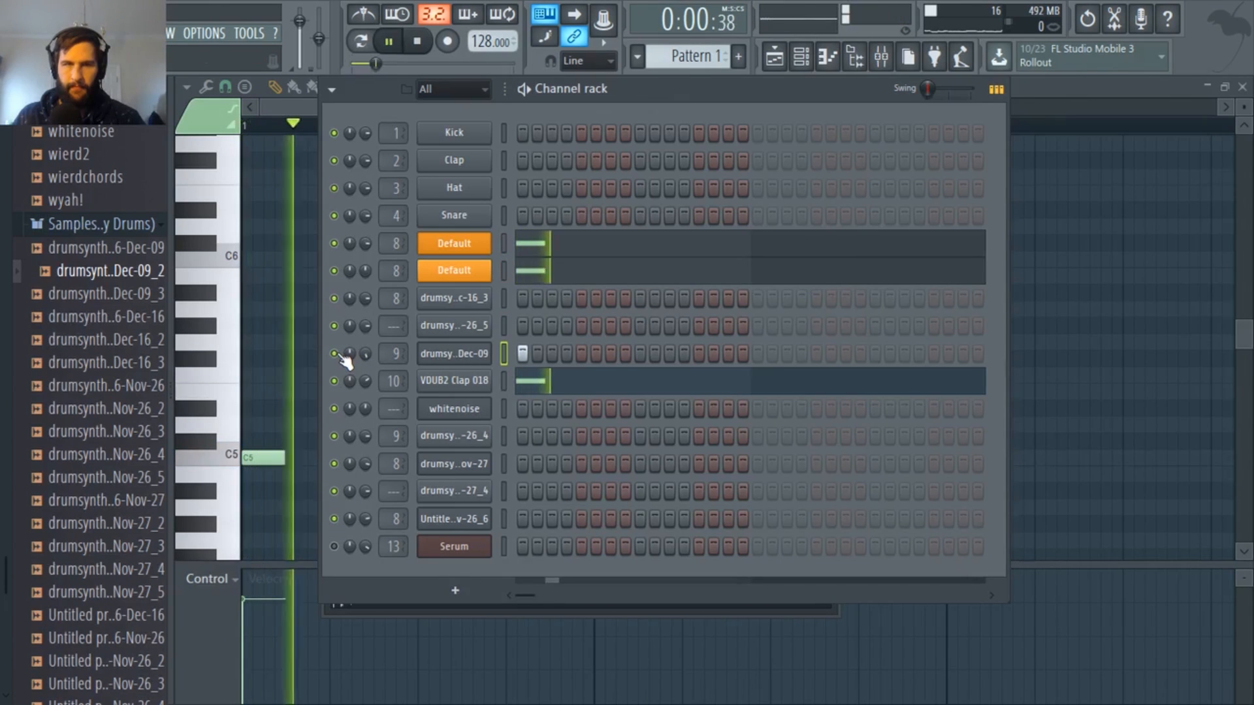
{"action": "key", "text": "space"}
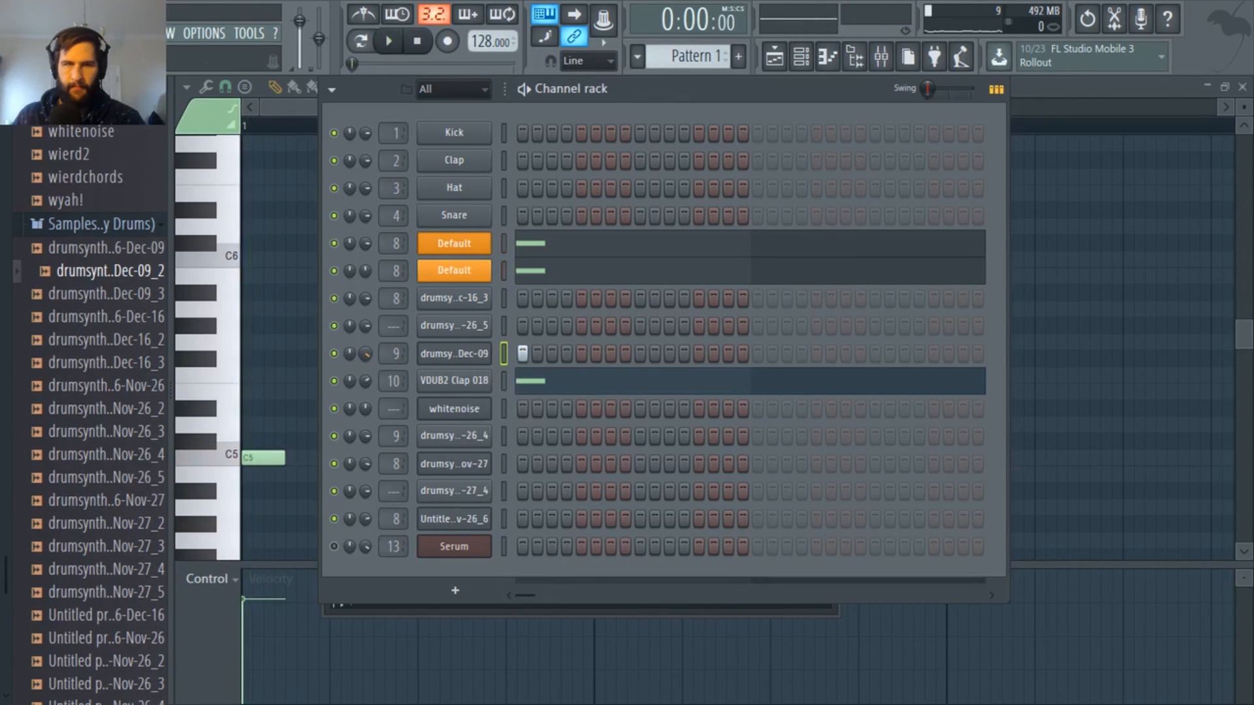
{"action": "key", "text": "space"}
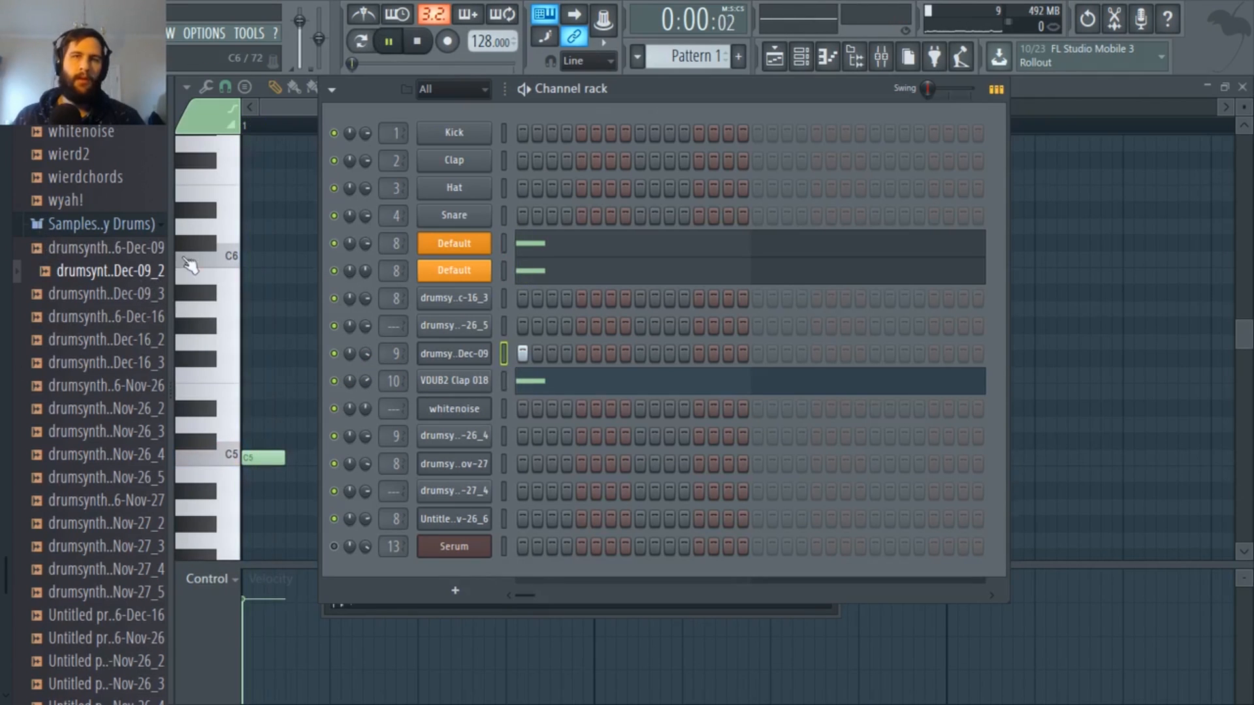
In the Master track's Fruity parametric EQ 2, nudge band 4 lower in frequency, and widen band 3 while shifting it slightly higher
{"action": "left_click", "coordinate": [881, 58]}
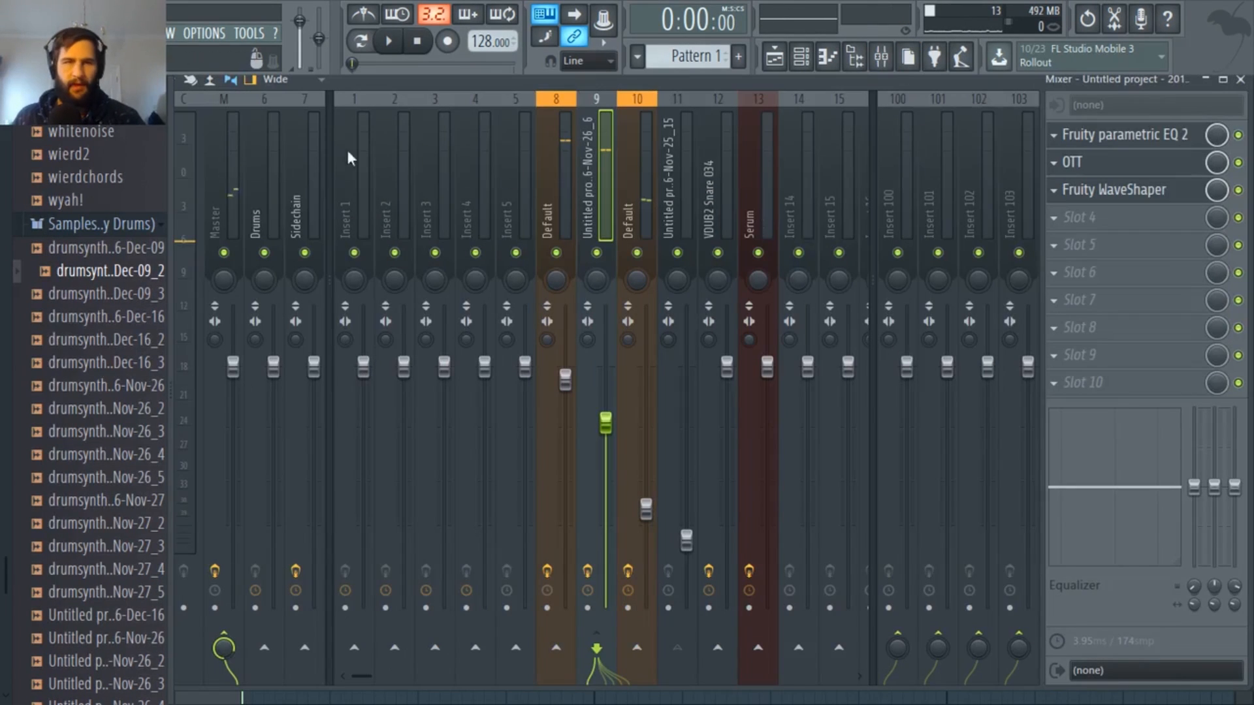
{"action": "left_click", "coordinate": [235, 184]}
{"action": "left_click", "coordinate": [1124, 136]}
{"action": "key", "text": "space"}
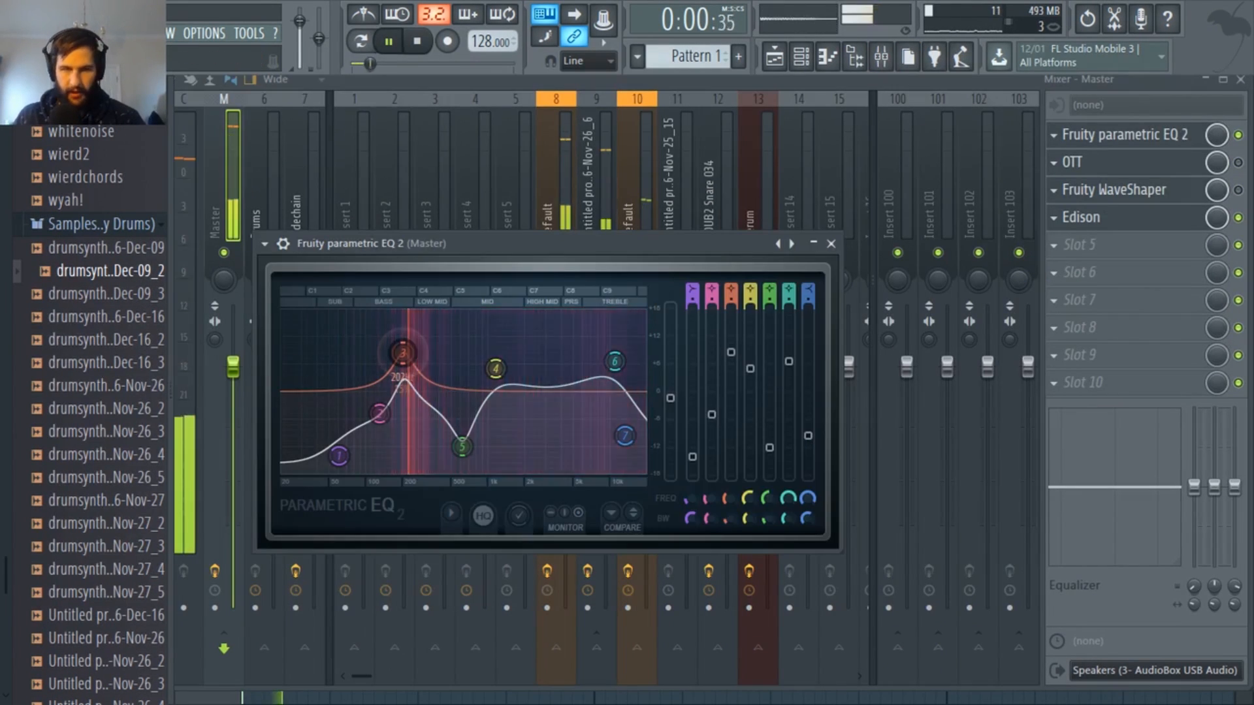
{"action": "key", "text": "space"}
{"action": "mouse_move", "coordinate": [495, 368]}
{"action": "left_mouse_down"}
{"action": "mouse_move", "coordinate": [498, 392]}
{"action": "mouse_move", "coordinate": [507, 327]}
{"action": "mouse_move", "coordinate": [491, 370]}
{"action": "left_mouse_up"}
{"action": "mouse_move", "coordinate": [403, 349]}
{"action": "left_mouse_down"}
{"action": "mouse_move", "coordinate": [418, 346]}
{"action": "mouse_move", "coordinate": [405, 335]}
{"action": "mouse_move", "coordinate": [408, 350]}
{"action": "left_mouse_up"}
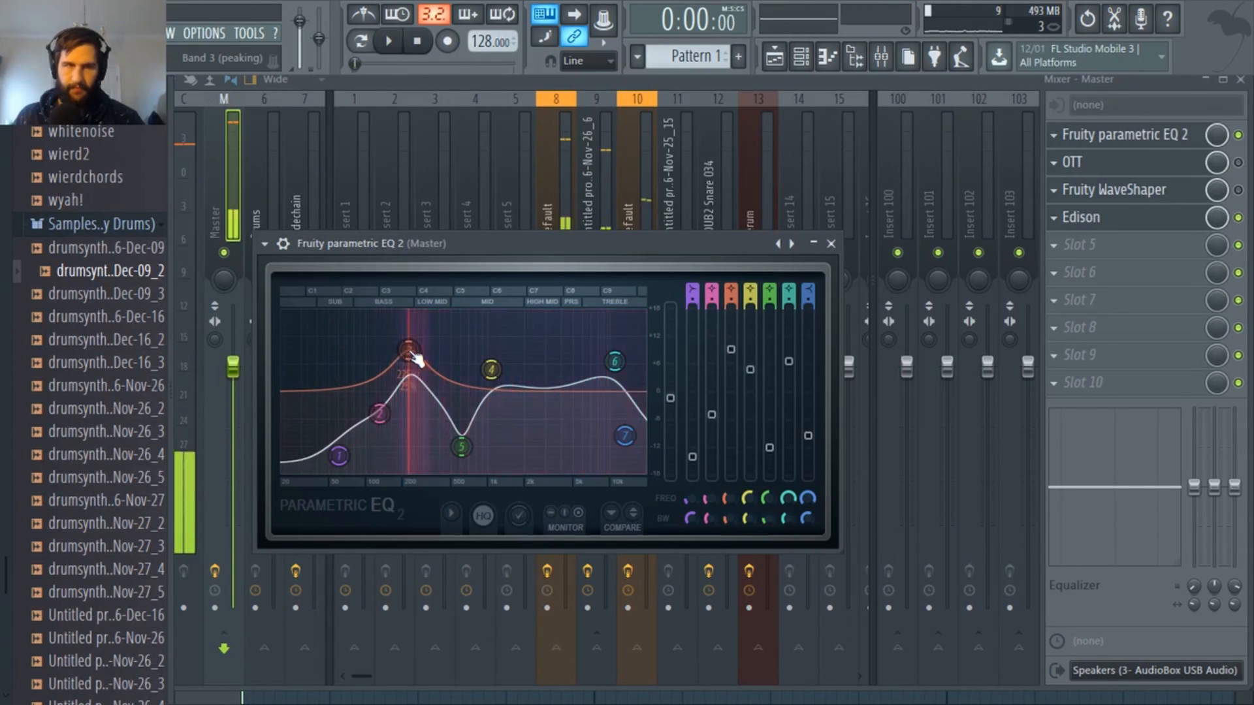
Enable OTT on the Master track and set its depth to 37 % while auditioning the pattern
{"action": "left_click", "coordinate": [1239, 165]}
{"action": "left_click", "coordinate": [1123, 165]}
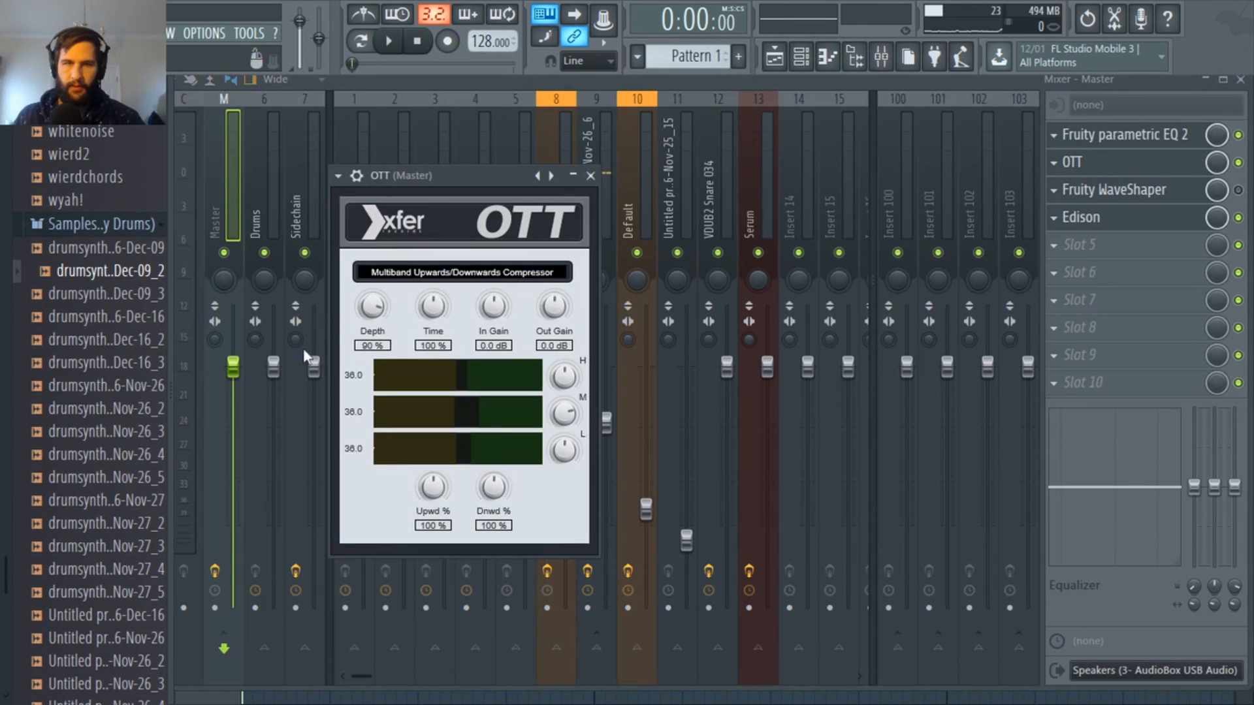
{"action": "key", "text": "space"}
{"action": "left_click_drag", "start_coordinate": [373, 306], "coordinate": [381, 378]}
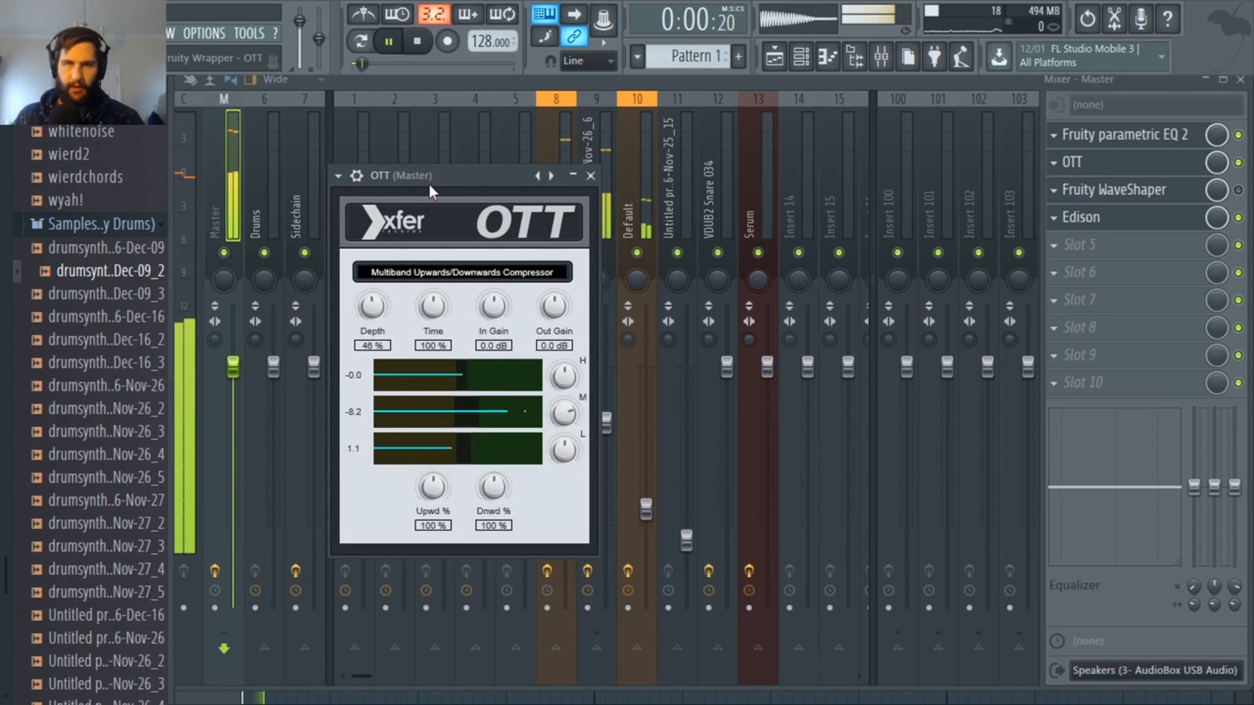
{"action": "key", "text": "space"}
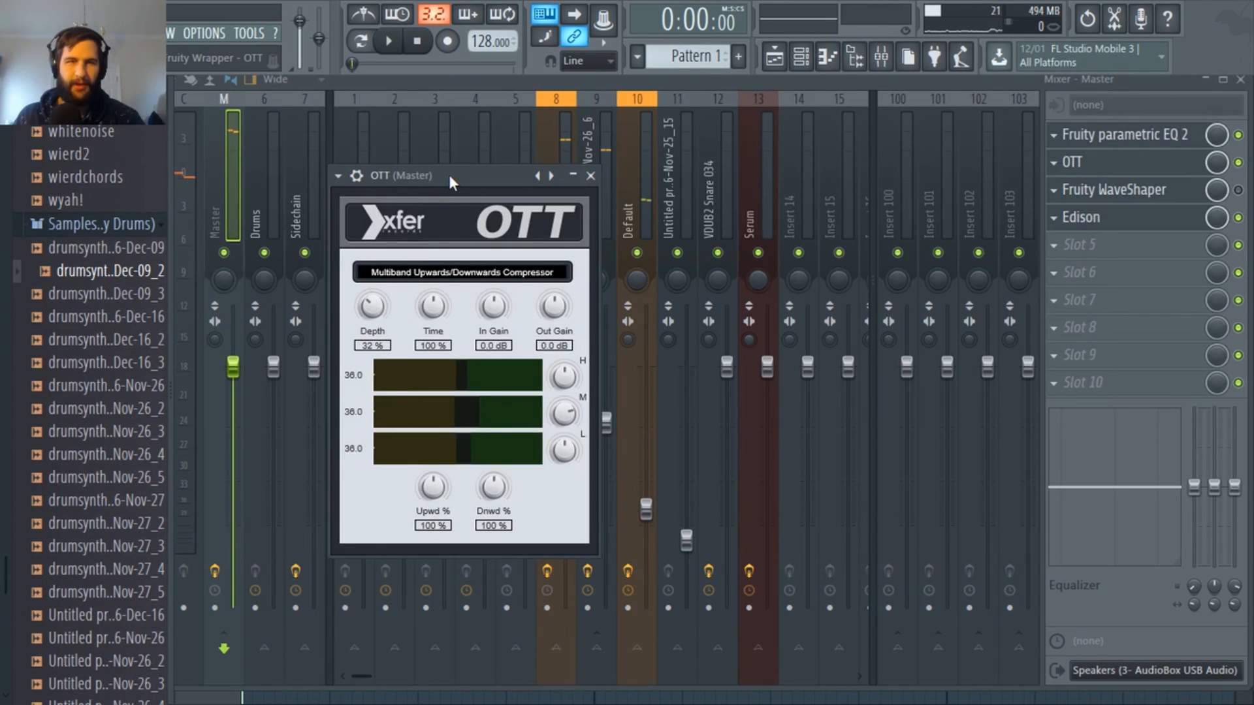
{"action": "left_click_drag", "start_coordinate": [378, 300], "coordinate": [377, 289]}
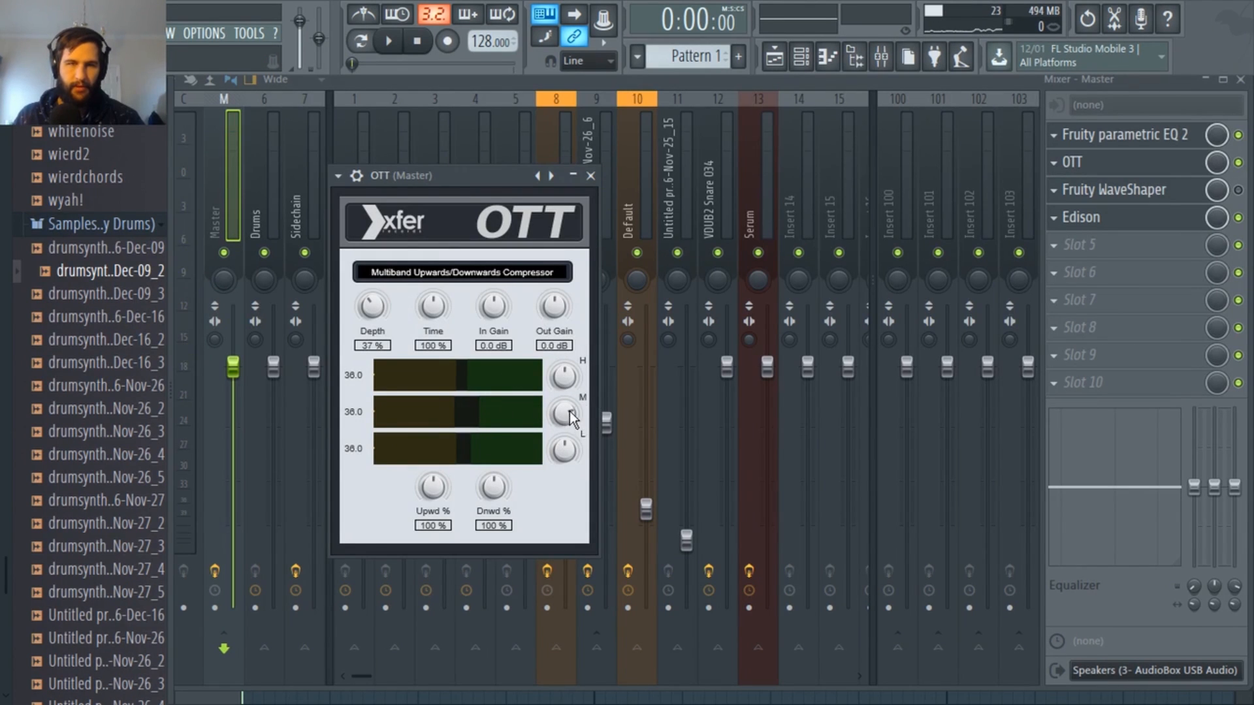
{"action": "key", "text": "space"}
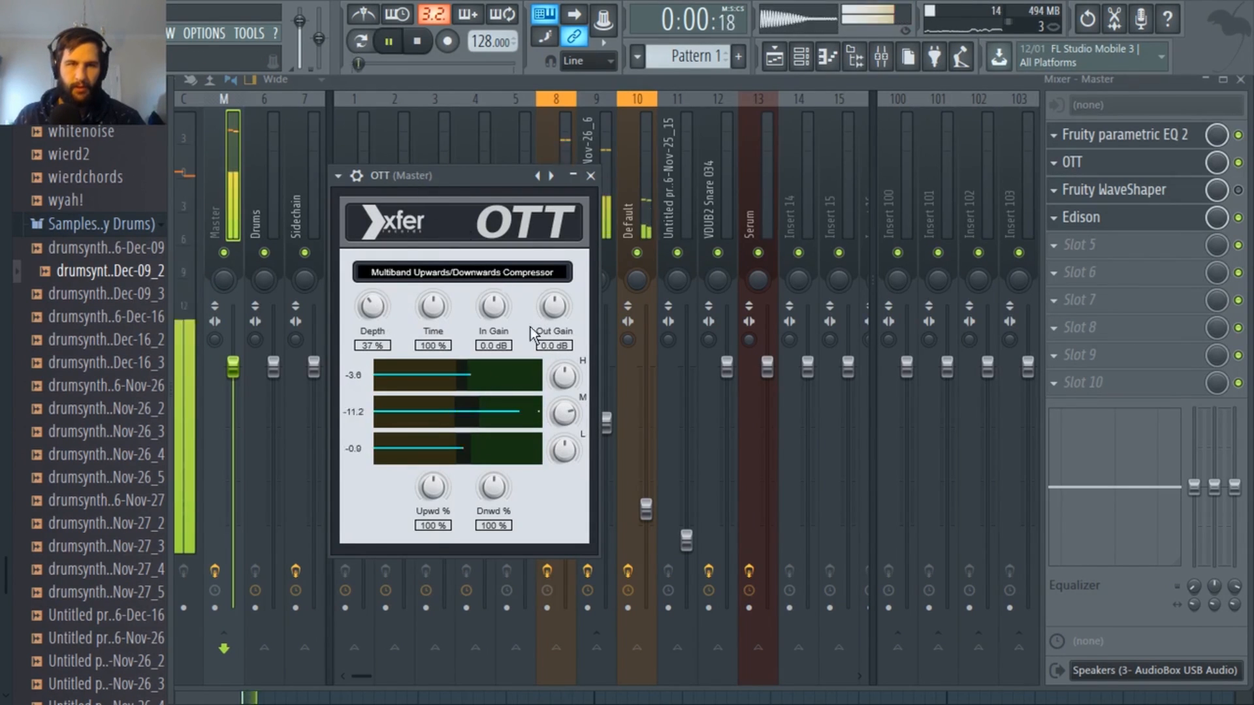
{"action": "key", "text": "space"}
Adjust OTT's mid and high band gains, and set its depth to 40 % while playing the pattern
{"action": "left_click_drag", "start_coordinate": [567, 419], "coordinate": [565, 443]}
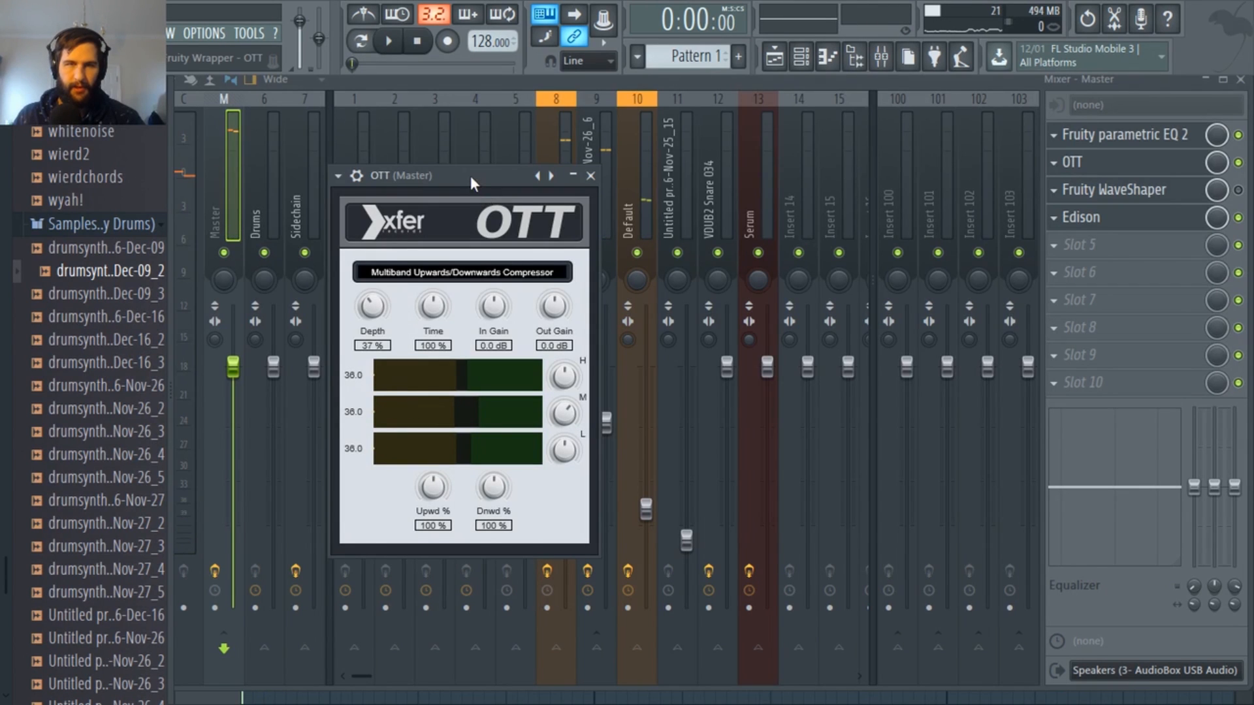
{"action": "key", "text": "space"}
{"action": "key", "text": "space"}
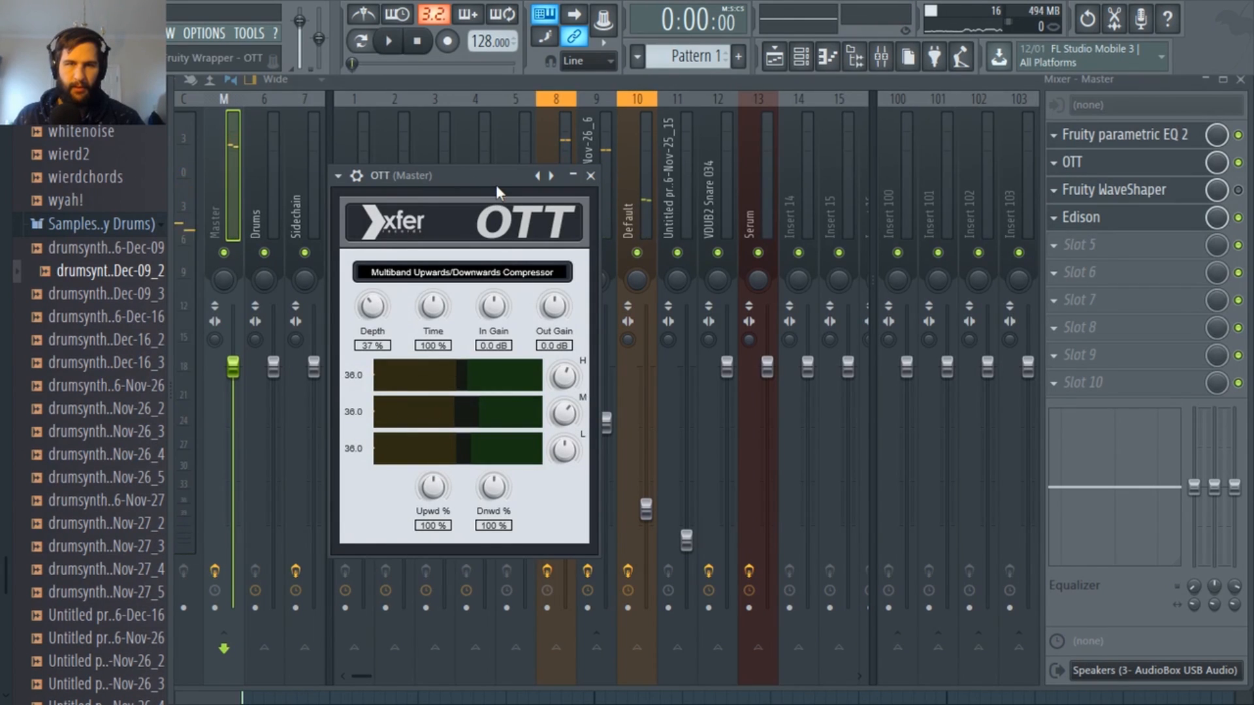
{"action": "mouse_move", "coordinate": [373, 302]}
{"action": "left_mouse_down"}
{"action": "mouse_move", "coordinate": [373, 284]}
{"action": "mouse_move", "coordinate": [374, 312]}
{"action": "left_mouse_up"}
{"action": "key", "text": "space"}
{"action": "key", "text": "space"}
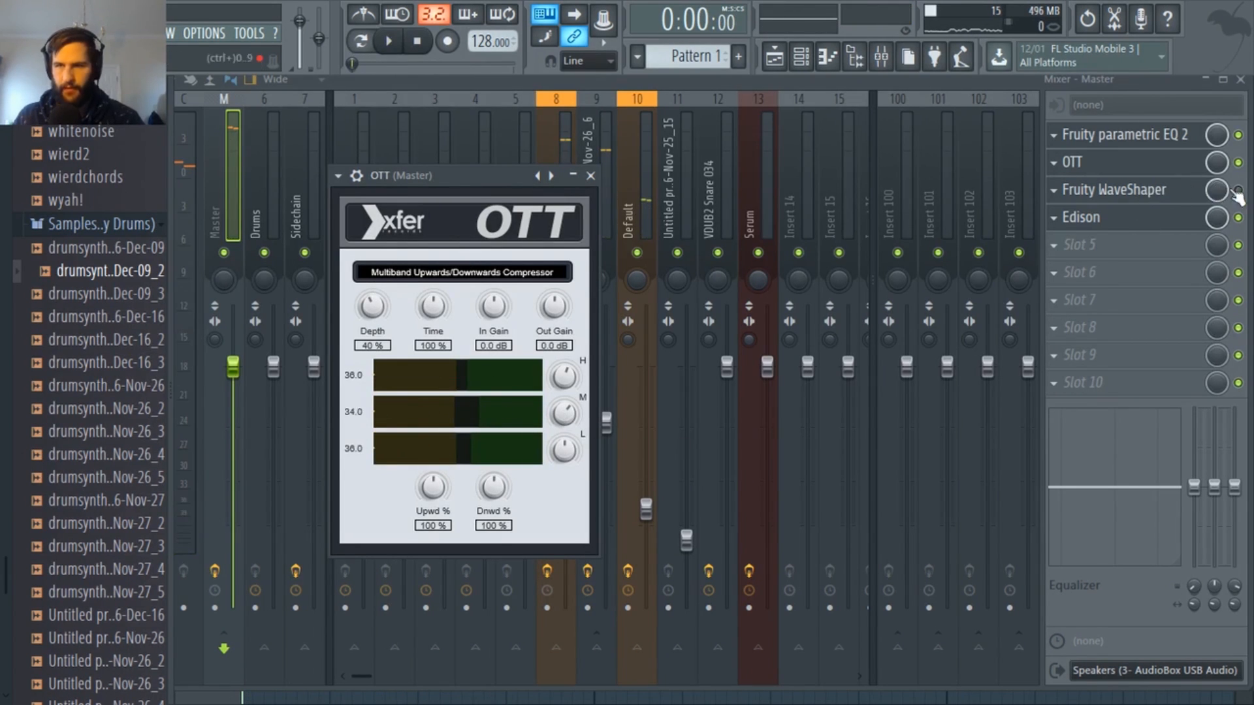
Enable Fruity WaveShaper on the Master track and reset its curve to a straight line while auditioning the pattern
{"action": "key", "text": "Escape"}
{"action": "key", "text": "space"}
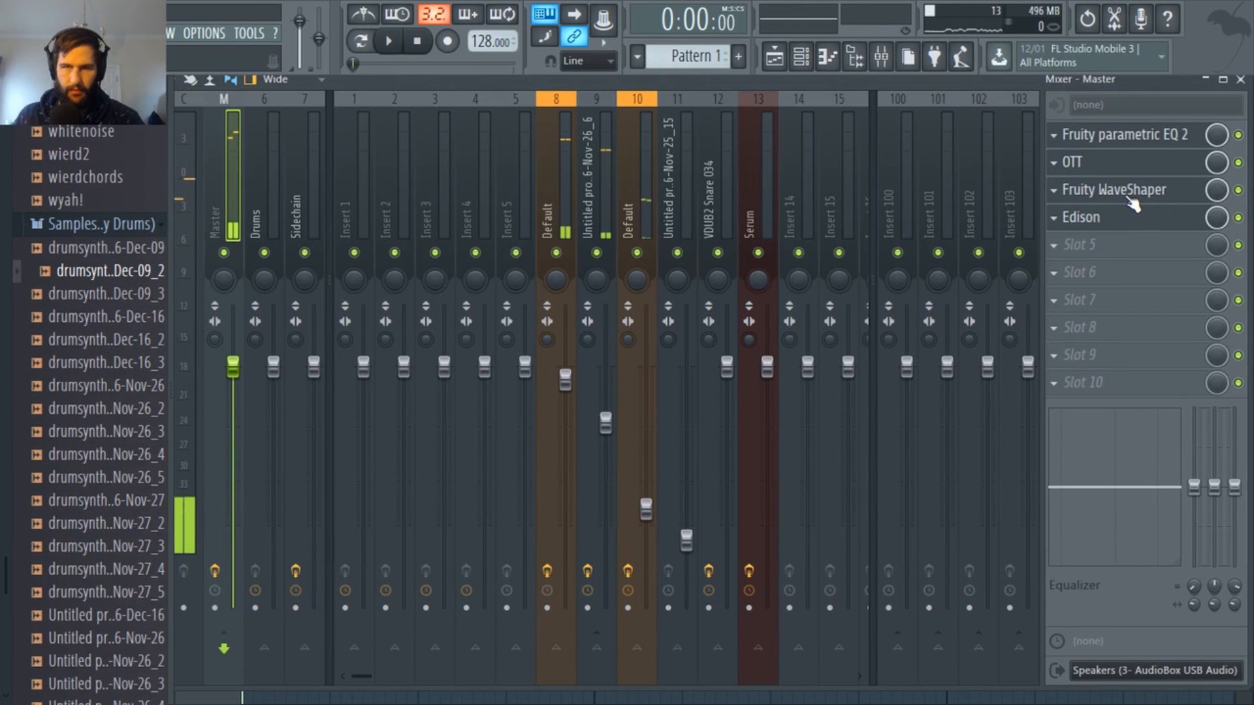
{"action": "left_click", "coordinate": [1133, 208]}
{"action": "left_click", "coordinate": [1132, 198]}
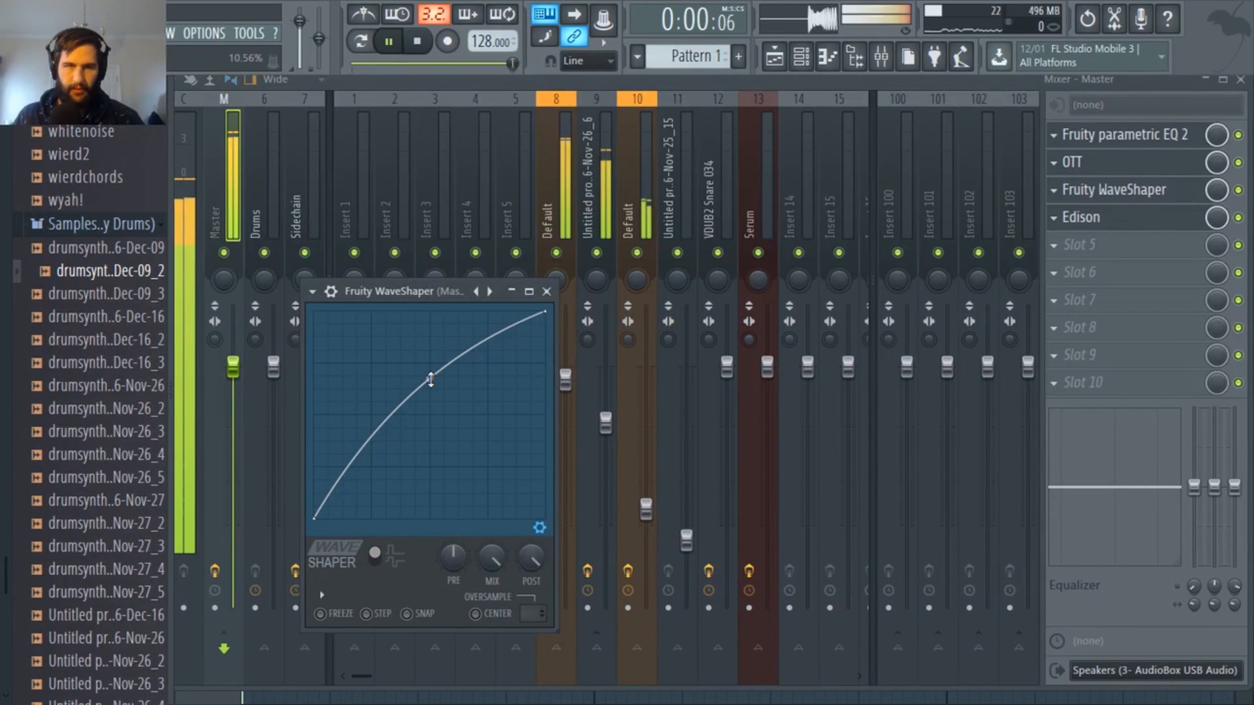
{"action": "key", "text": "space"}
{"action": "right_click", "coordinate": [429, 379]}
{"action": "key", "text": "space"}
{"action": "key", "text": "space"}
{"action": "key", "text": "space"}
Bend the Fruity WaveShaper curve slightly upward at its middle and replay the pattern to judge the distortion
{"action": "left_click_drag", "start_coordinate": [430, 416], "coordinate": [429, 405]}
{"action": "key", "text": "space"}
{"action": "key", "text": "space"}
{"action": "key", "text": "space"}
{"action": "key", "text": "space"}
{"action": "key", "text": "space"}
{"action": "key", "text": "space"}
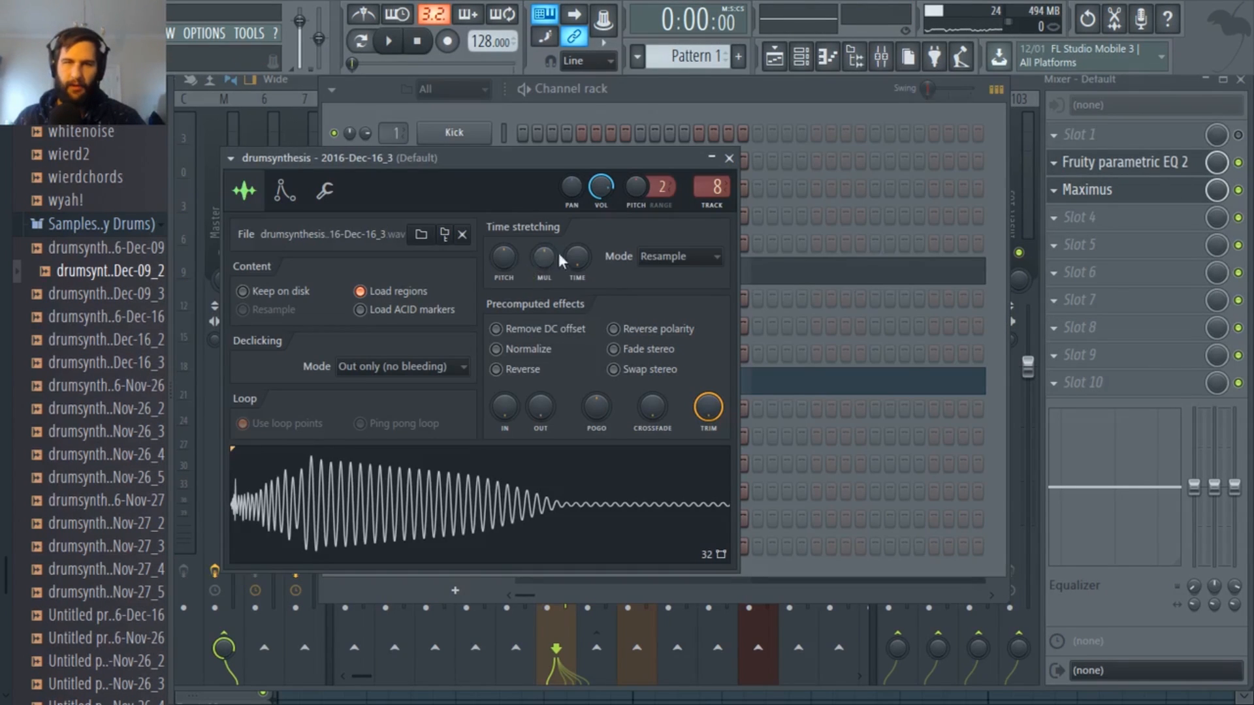
Place a C5 note at the start of the drumsynthesis - 2016-Dec-16_3 channel's piano roll and audition it
{"action": "left_click_drag", "start_coordinate": [657, 161], "coordinate": [941, 324]}
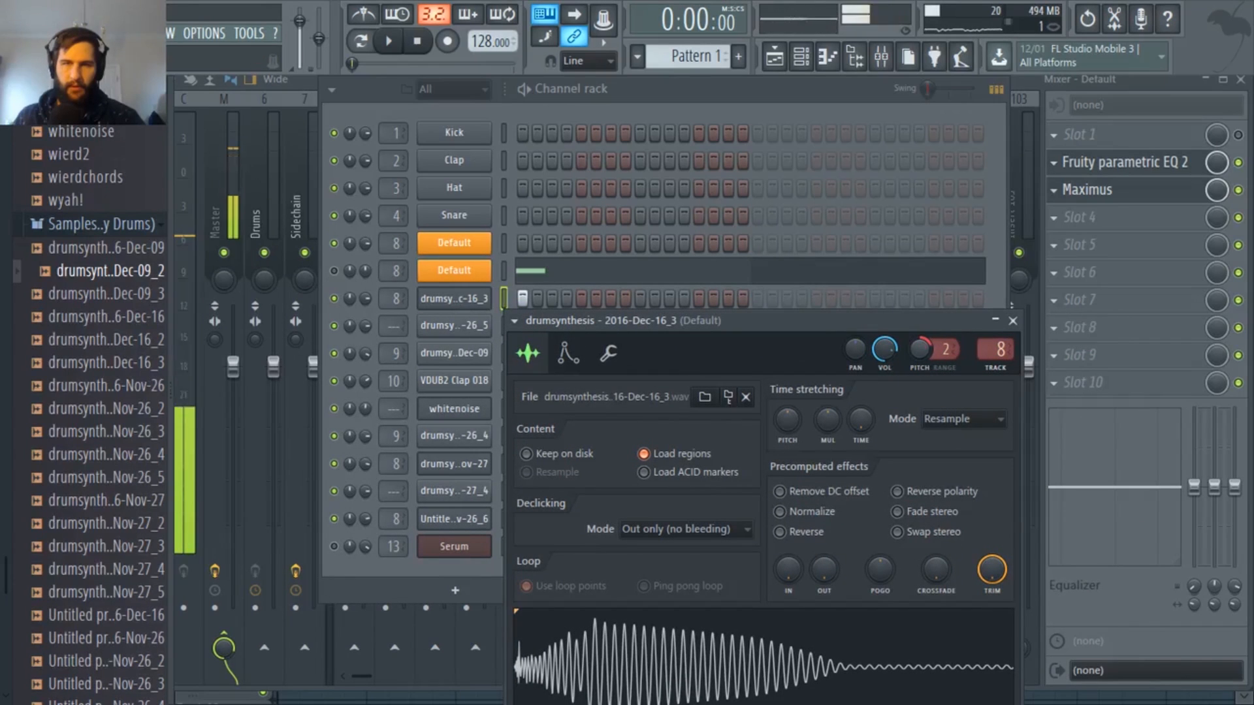
{"action": "left_click", "coordinate": [640, 94]}
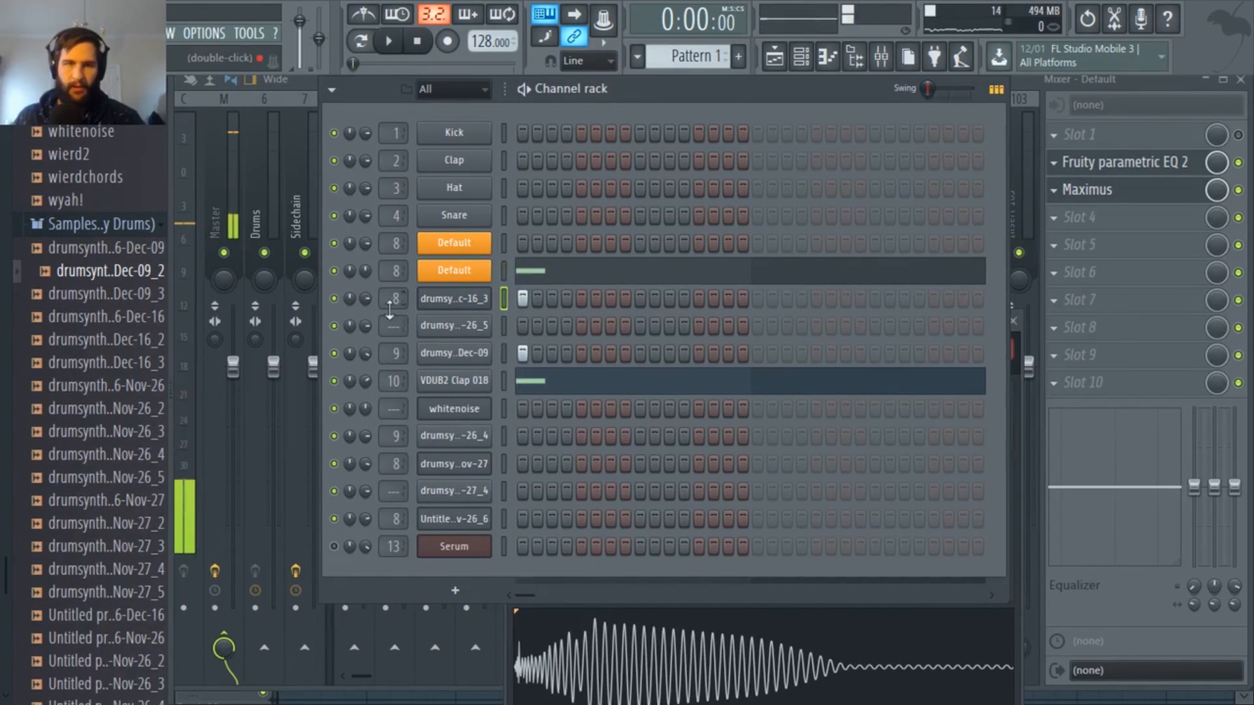
{"action": "key", "text": "F7"}
{"action": "left_click", "coordinate": [268, 457]}
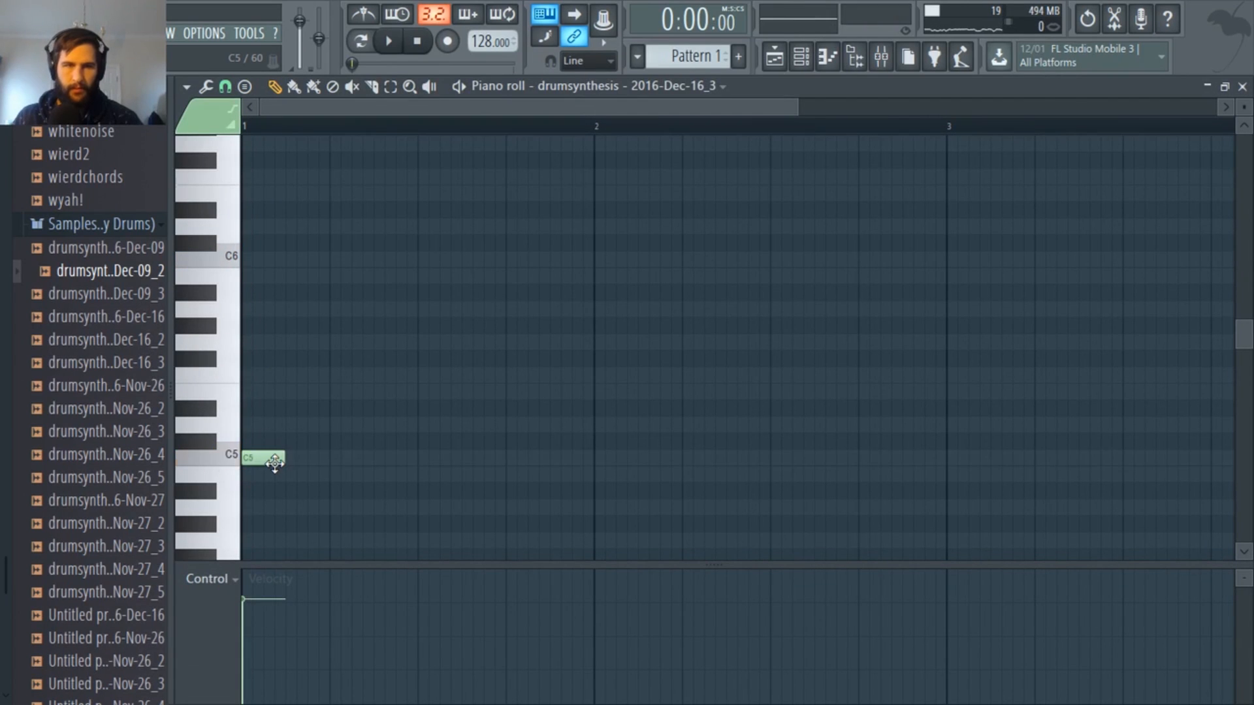
{"action": "key", "text": "space"}
{"action": "mouse_move", "coordinate": [263, 458]}
{"action": "left_mouse_down"}
{"action": "mouse_move", "coordinate": [257, 248]}
{"action": "mouse_move", "coordinate": [230, 488]}
{"action": "mouse_move", "coordinate": [241, 458]}
{"action": "left_mouse_up"}
{"action": "key", "text": "space"}
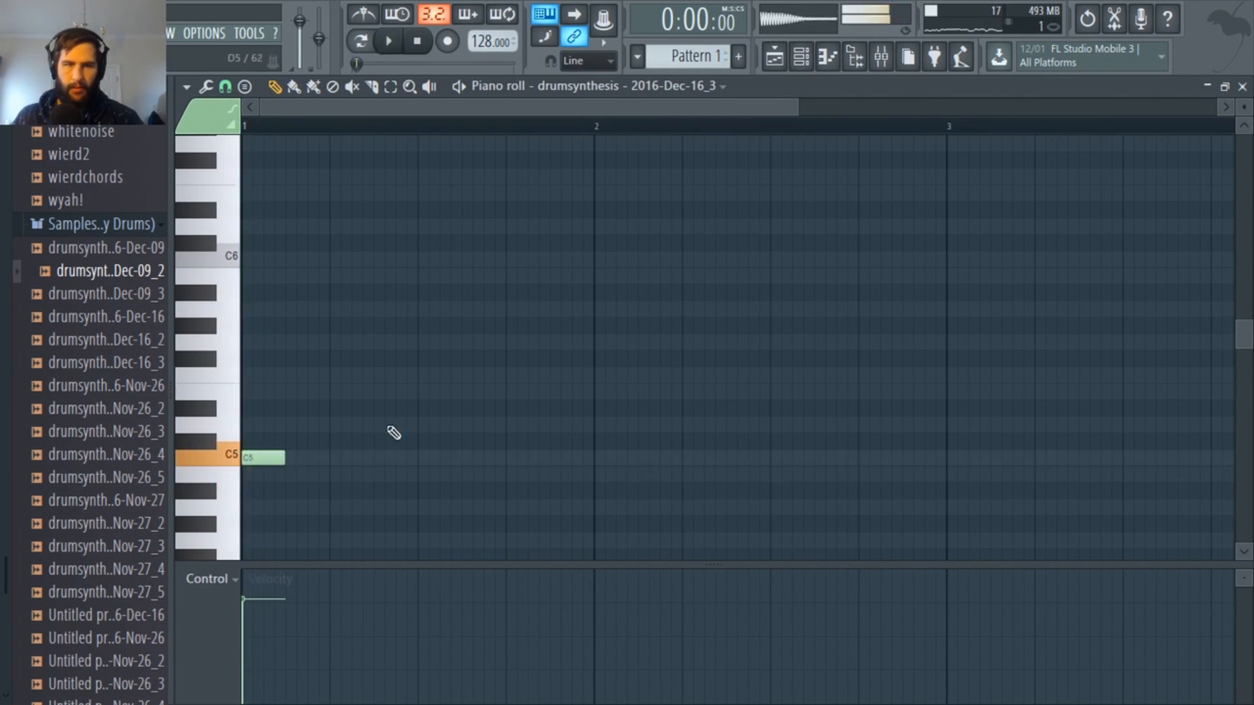
Lower the drumsynthesis - 2016-Dec-16_3 channel's pitch below its centre value while auditioning it with the other layers
{"action": "key", "text": "F6"}
{"action": "key", "text": "space"}
{"action": "key", "text": "space"}
{"action": "key", "text": "space"}
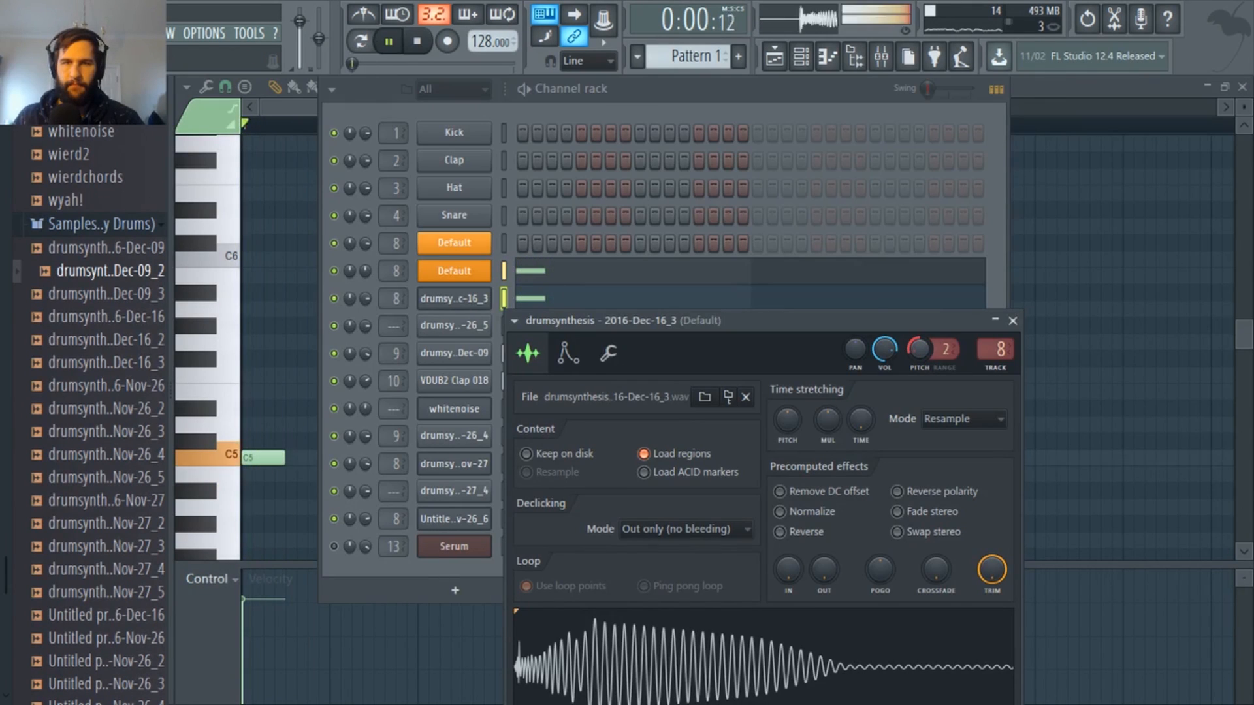
{"action": "key", "text": "space"}
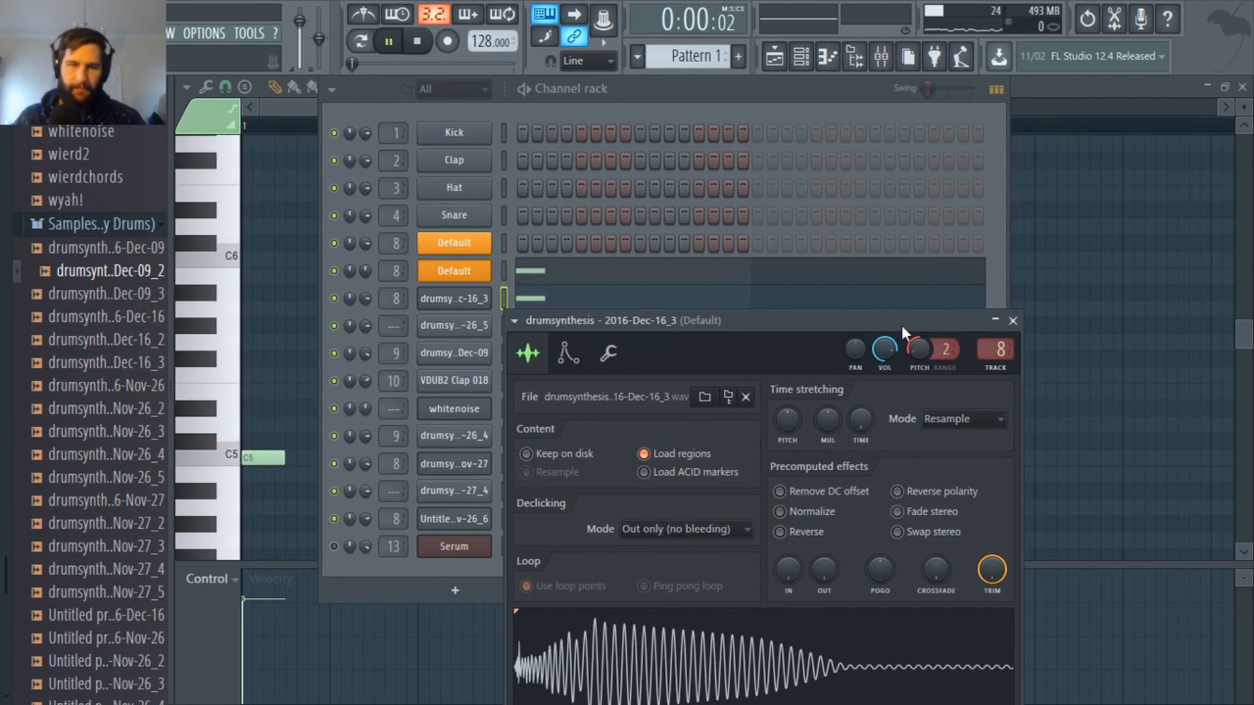
{"action": "key", "text": "space"}
{"action": "key", "text": "space"}
{"action": "key", "text": "space"}
{"action": "key", "text": "space"}
{"action": "key", "text": "space"}
{"action": "key", "text": "space"}
{"action": "left_click_drag", "start_coordinate": [919, 350], "coordinate": [919, 357]}
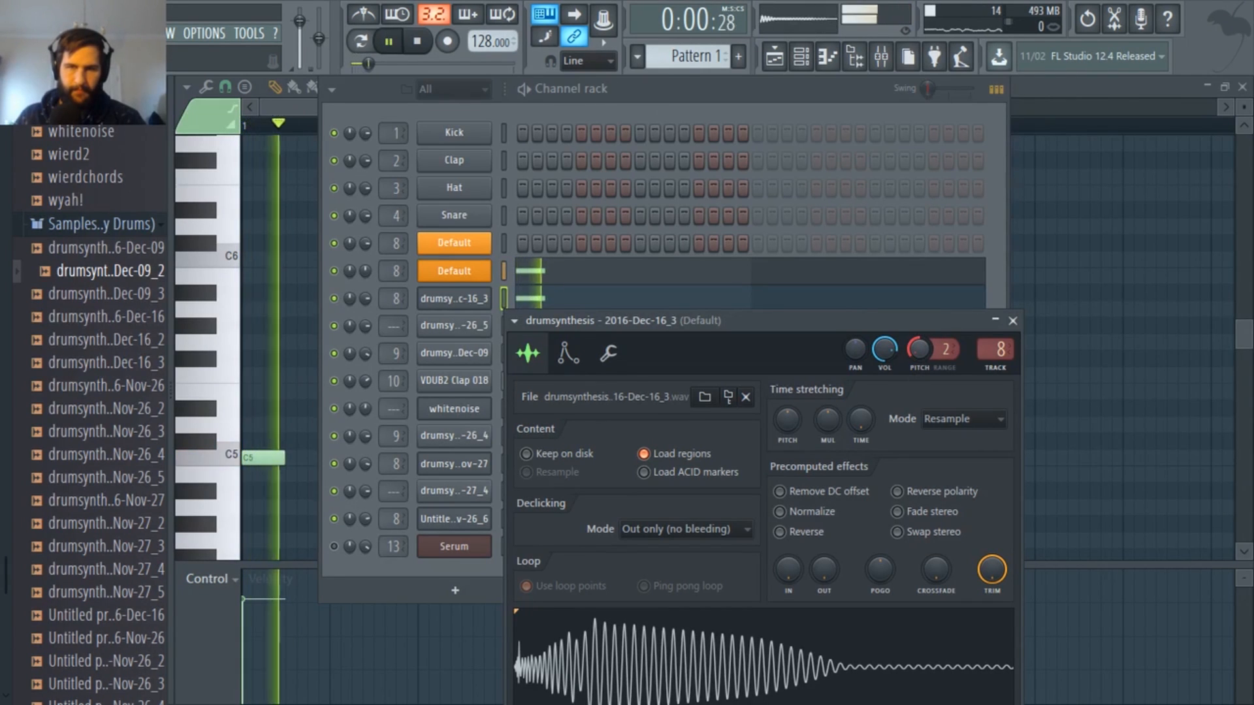
{"action": "key", "text": "space"}
{"action": "key", "text": "space"}
{"action": "key", "text": "space"}
{"action": "key", "text": "space"}
{"action": "key", "text": "space"}
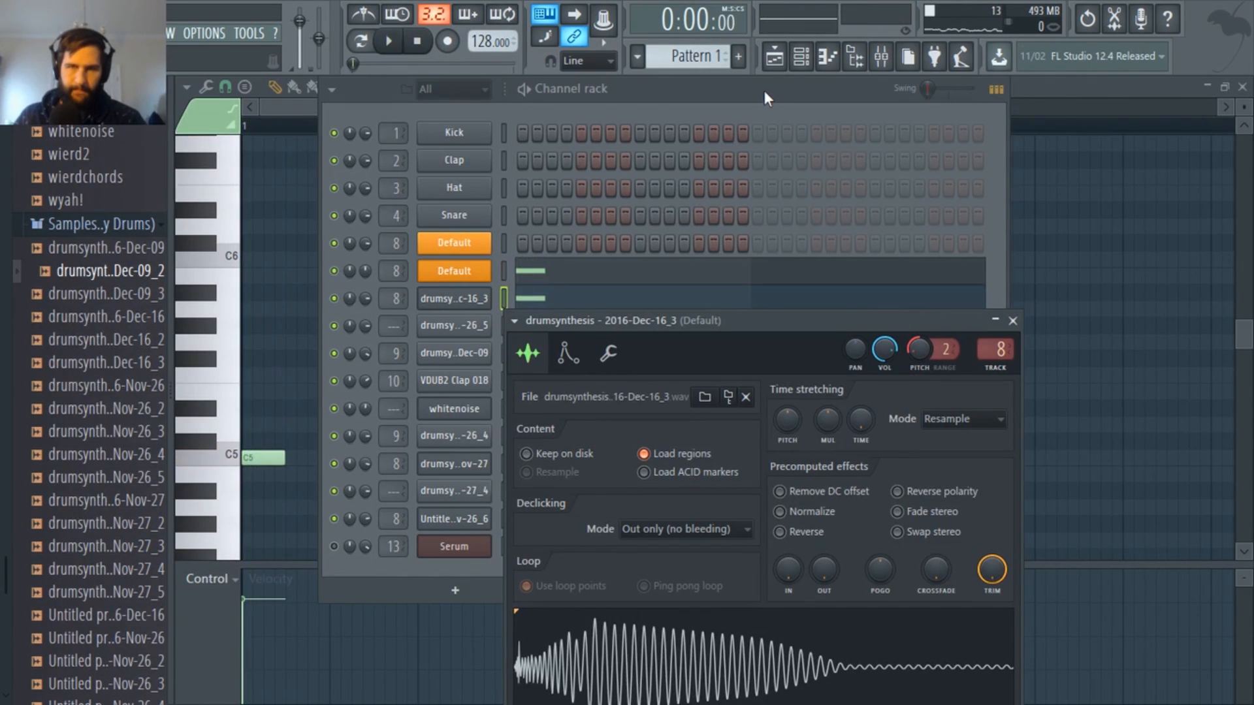
Play the pattern repeatedly from the channel rack to check how all the drum layers blend
{"action": "left_click", "coordinate": [766, 93]}
{"action": "key", "text": "space"}
{"action": "key", "text": "space"}
{"action": "key", "text": "space"}
{"action": "key", "text": "space"}
{"action": "key", "text": "space"}
{"action": "key", "text": "space"}
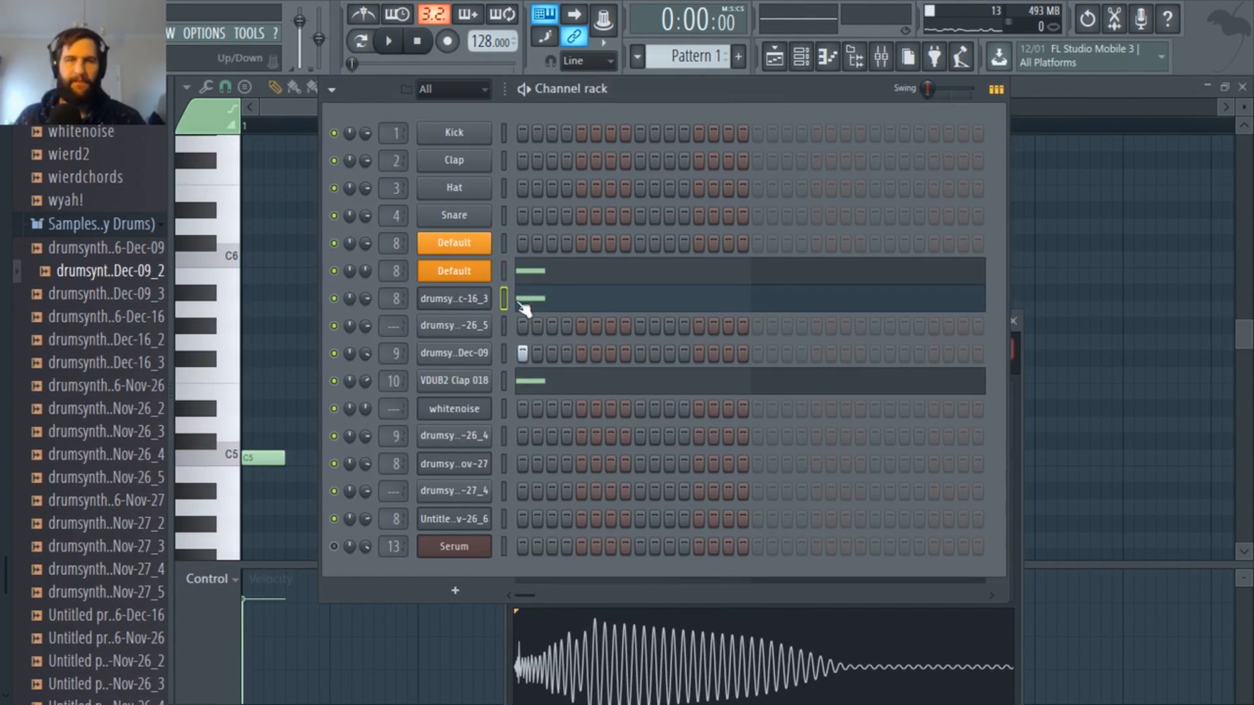
Enable the drumsynthesis - 2016-Dec-16_3 channel's volume envelope with zero attack, zero sustain and a short decay, and audition it
{"action": "left_click", "coordinate": [488, 303]}
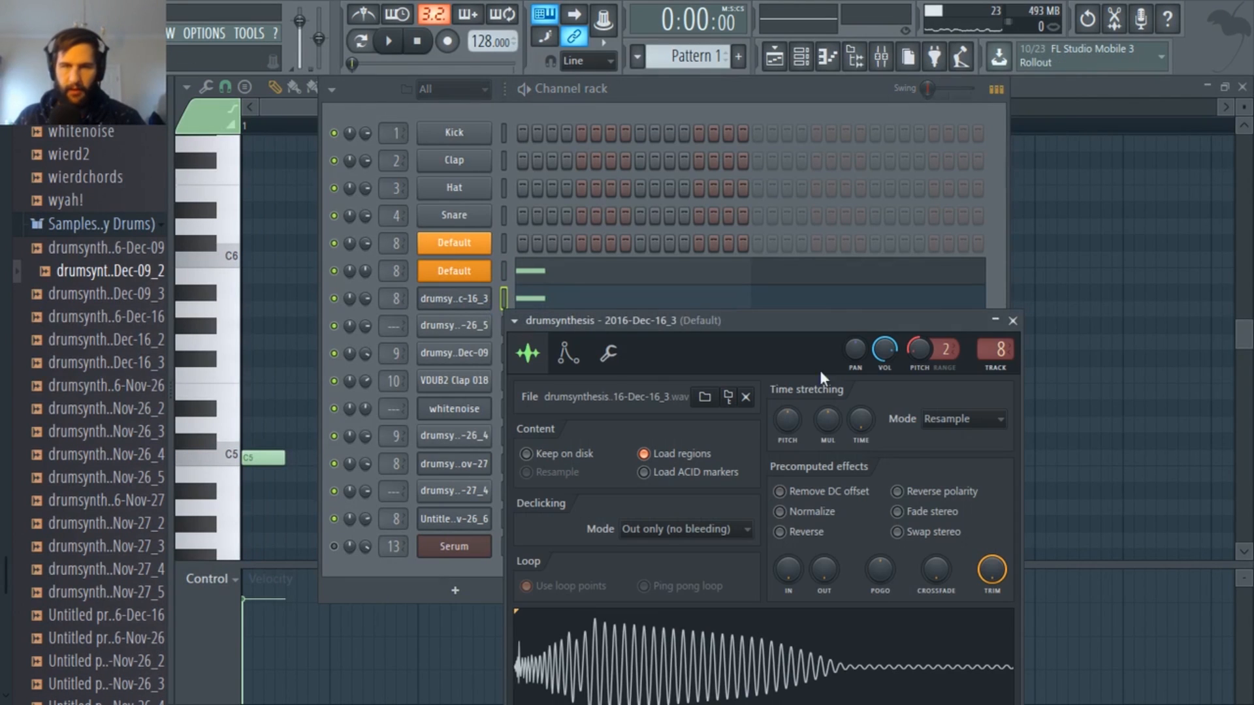
{"action": "left_click_drag", "start_coordinate": [604, 322], "coordinate": [577, 180]}
{"action": "left_click", "coordinate": [569, 275]}
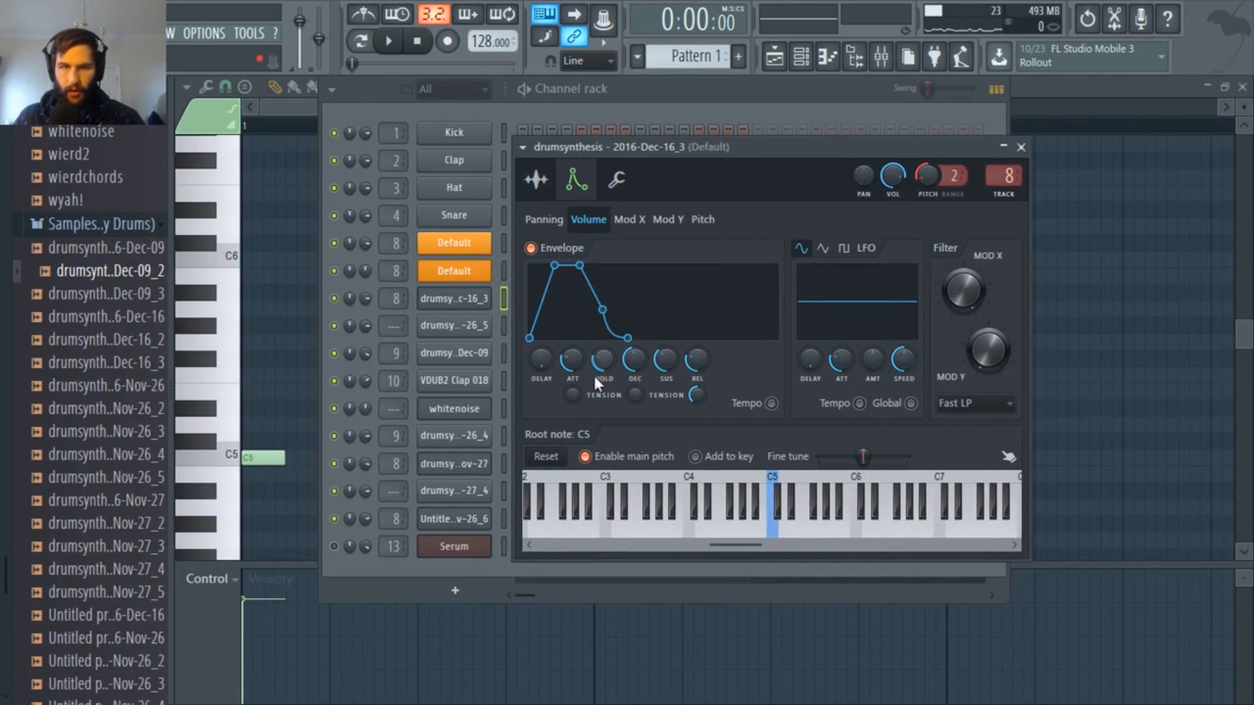
{"action": "left_click_drag", "start_coordinate": [572, 360], "coordinate": [698, 392]}
{"action": "key", "text": "space"}
{"action": "key", "text": "space"}
{"action": "key", "text": "space"}
{"action": "key", "text": "space"}
{"action": "key", "text": "space"}
{"action": "key", "text": "space"}
{"action": "key", "text": "space"}
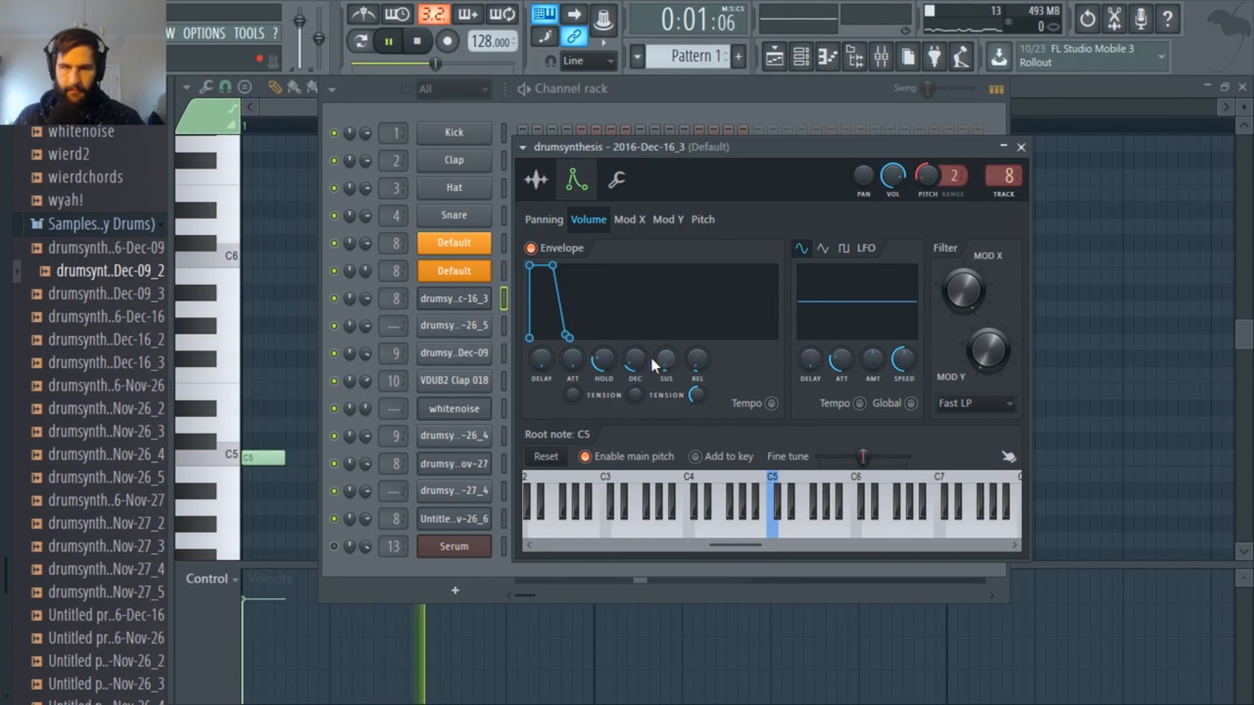
{"action": "key", "text": "space"}
{"action": "key", "text": "space"}
Shorten the decay and hold of the drumsynthesis - 2016-Dec-16_3 channel's volume envelope further and replay the pattern
{"action": "left_click_drag", "start_coordinate": [632, 365], "coordinate": [604, 371]}
{"action": "key", "text": "space"}
{"action": "key", "text": "space"}
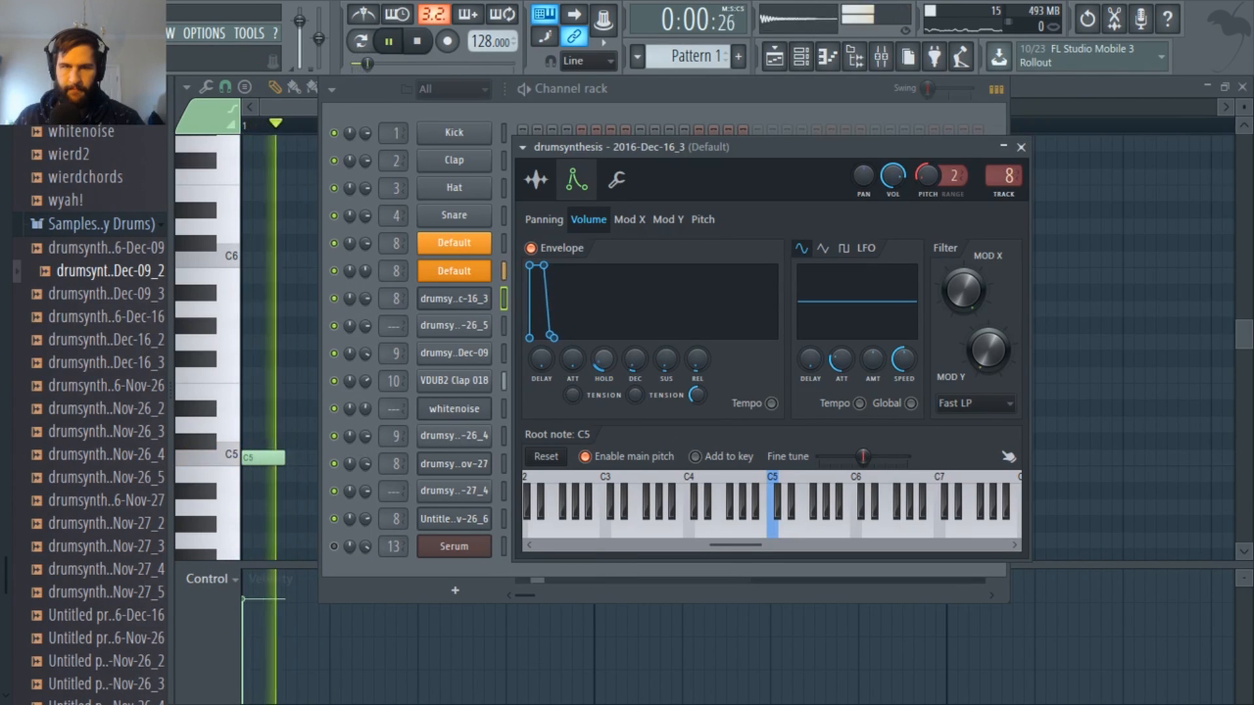
{"action": "key", "text": "space"}
{"action": "key", "text": "space"}
{"action": "key", "text": "space"}
Move the sampler window aside, select the VDUB2 Clap 018 channel and play the pattern to check the clap
{"action": "left_click_drag", "start_coordinate": [636, 145], "coordinate": [472, 228]}
{"action": "left_click", "coordinate": [503, 381]}
{"action": "key", "text": "space"}
{"action": "key", "text": "space"}
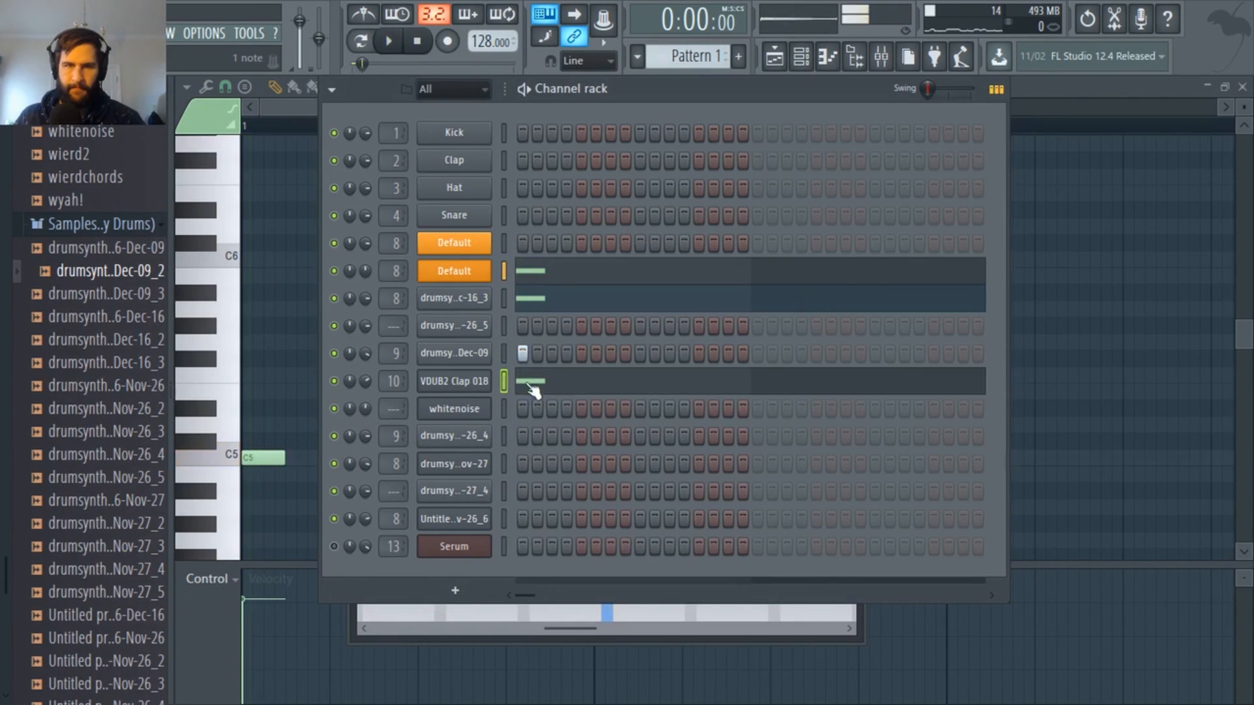
Reshape operator 1's volume envelope in the second Default synth, moving its end point and slightly raising its mid-decay point
{"action": "left_click", "coordinate": [482, 277]}
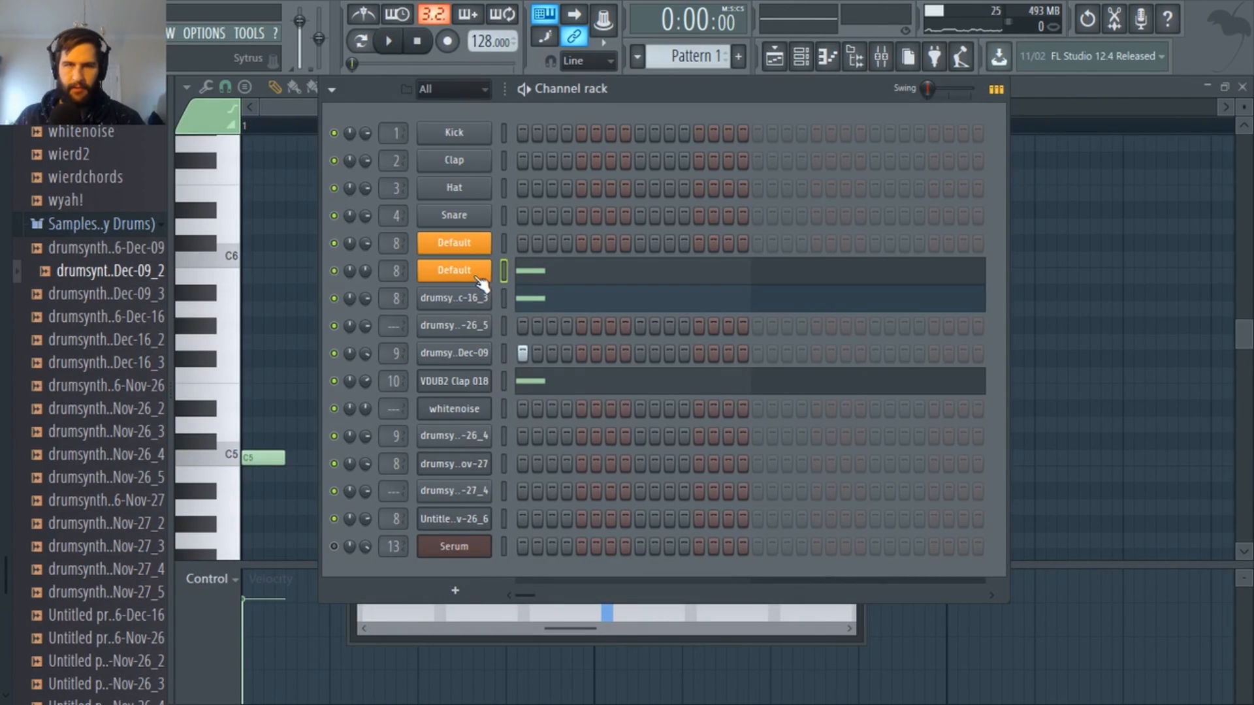
{"action": "left_click", "coordinate": [476, 277]}
{"action": "mouse_move", "coordinate": [441, 498]}
{"action": "left_mouse_down"}
{"action": "mouse_move", "coordinate": [388, 494]}
{"action": "mouse_move", "coordinate": [444, 503]}
{"action": "left_mouse_up"}
{"action": "key", "text": "space"}
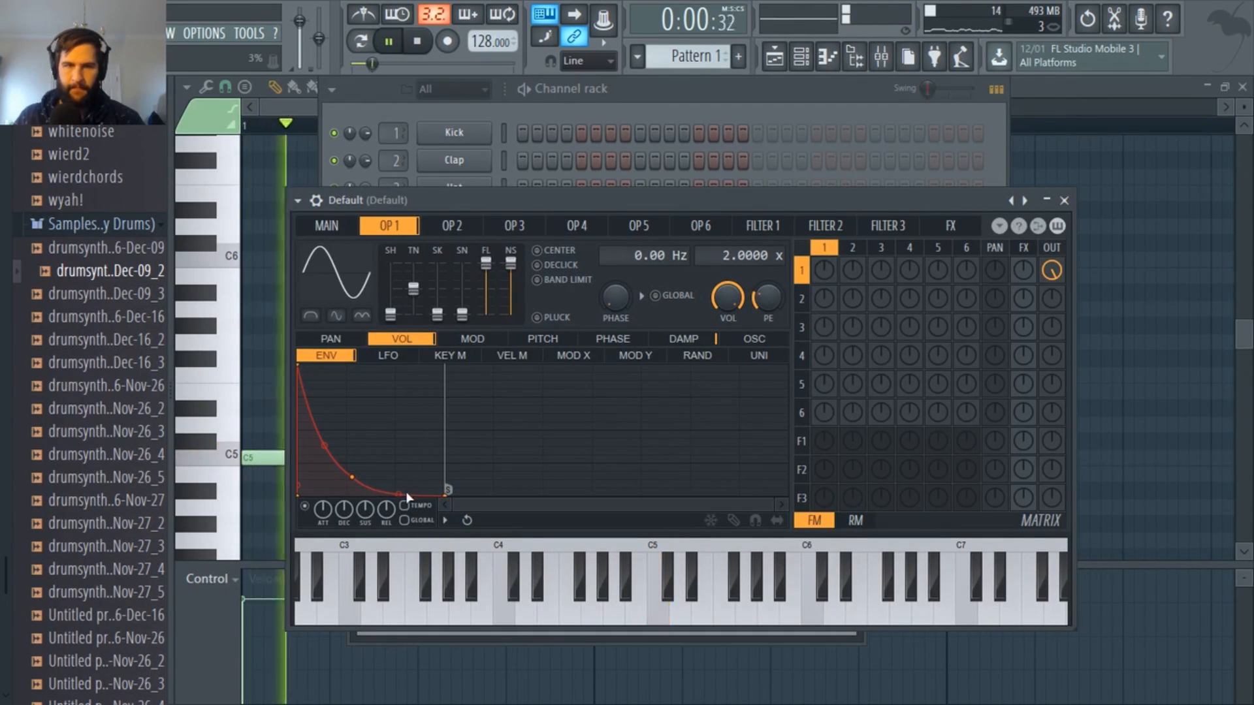
{"action": "mouse_move", "coordinate": [352, 478]}
{"action": "left_mouse_down"}
{"action": "mouse_move", "coordinate": [354, 491]}
{"action": "mouse_move", "coordinate": [352, 470]}
{"action": "left_mouse_up"}
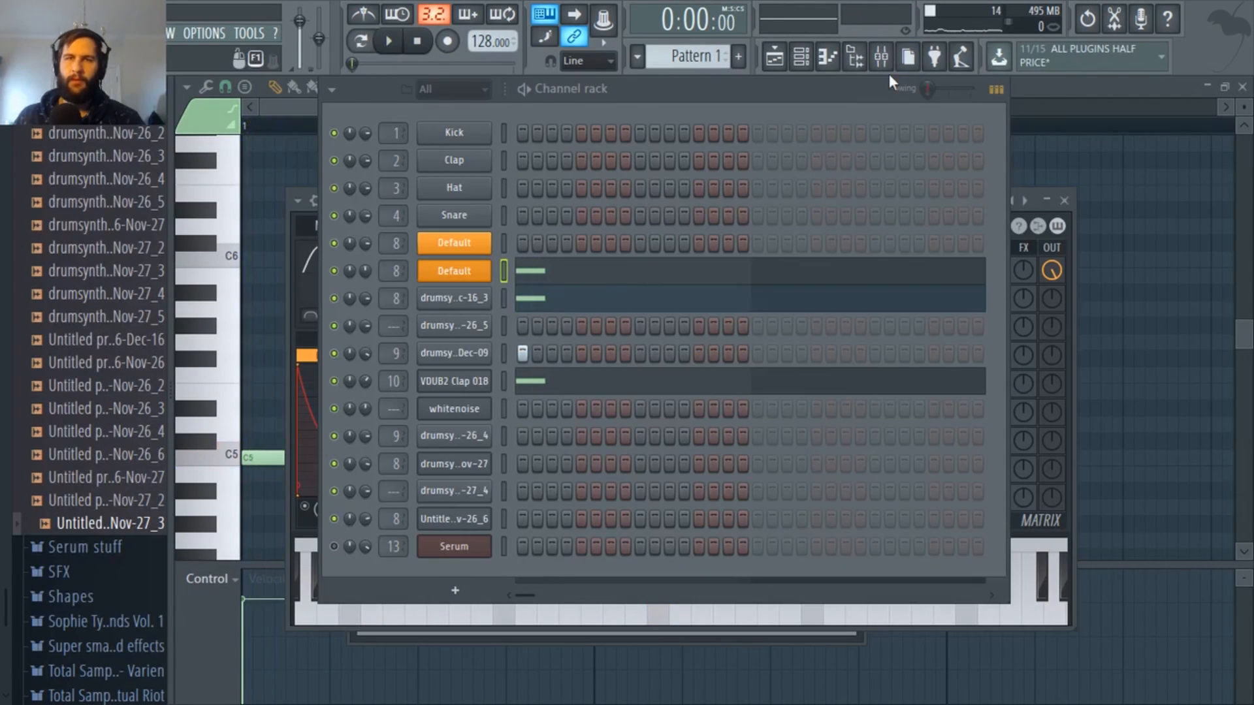
Open the Master track's Fruity parametric EQ 2, boost band 3 slightly at about 210 Hz and audition the pattern
{"action": "left_click", "coordinate": [881, 60]}
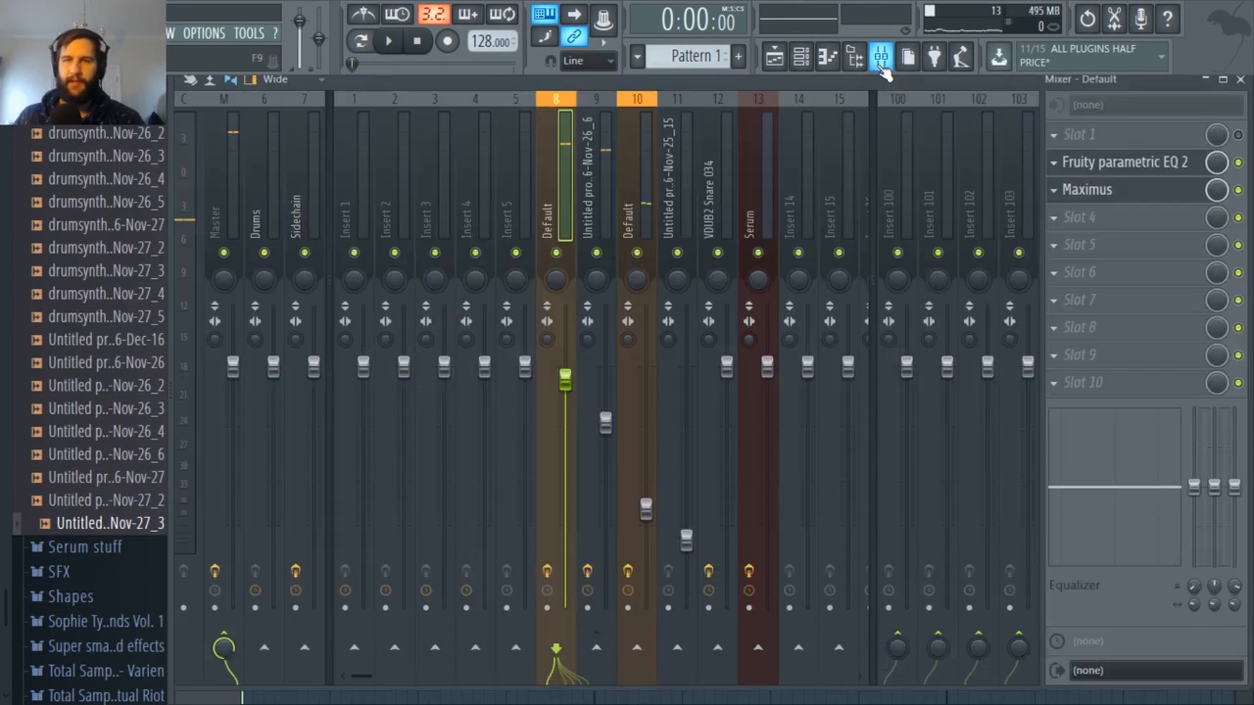
{"action": "left_click", "coordinate": [212, 230]}
{"action": "key", "text": "space"}
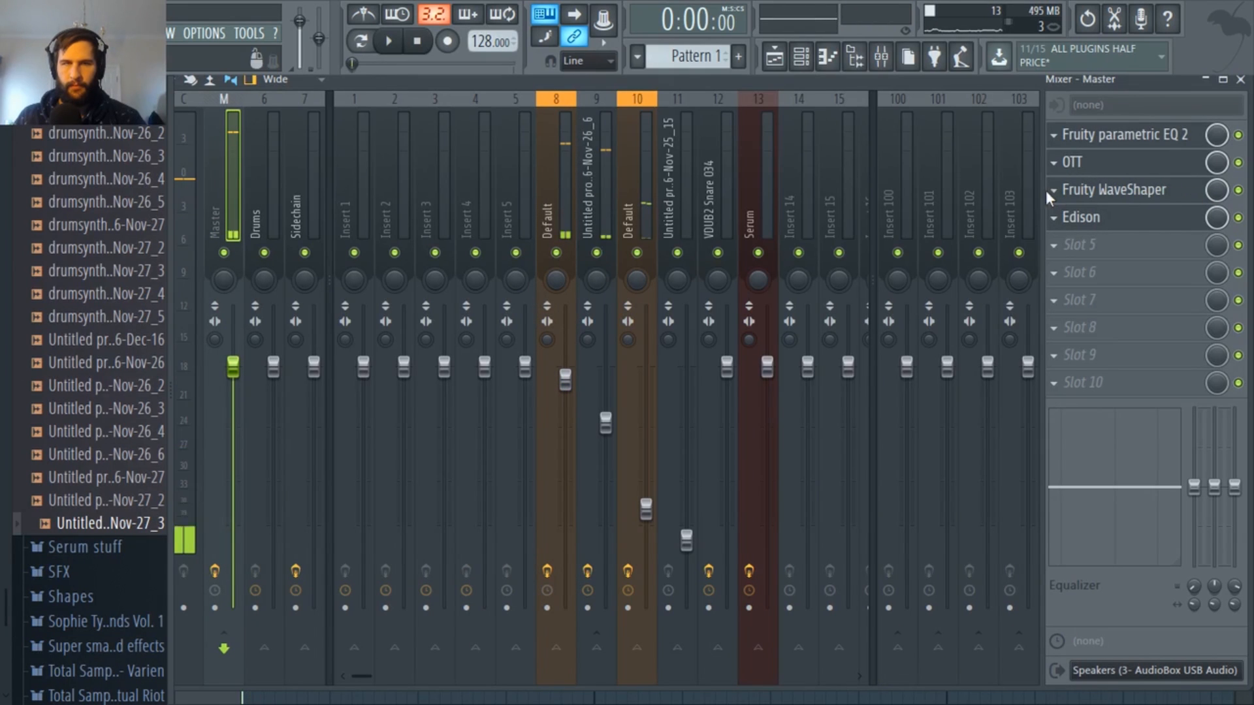
{"action": "key", "text": "space"}
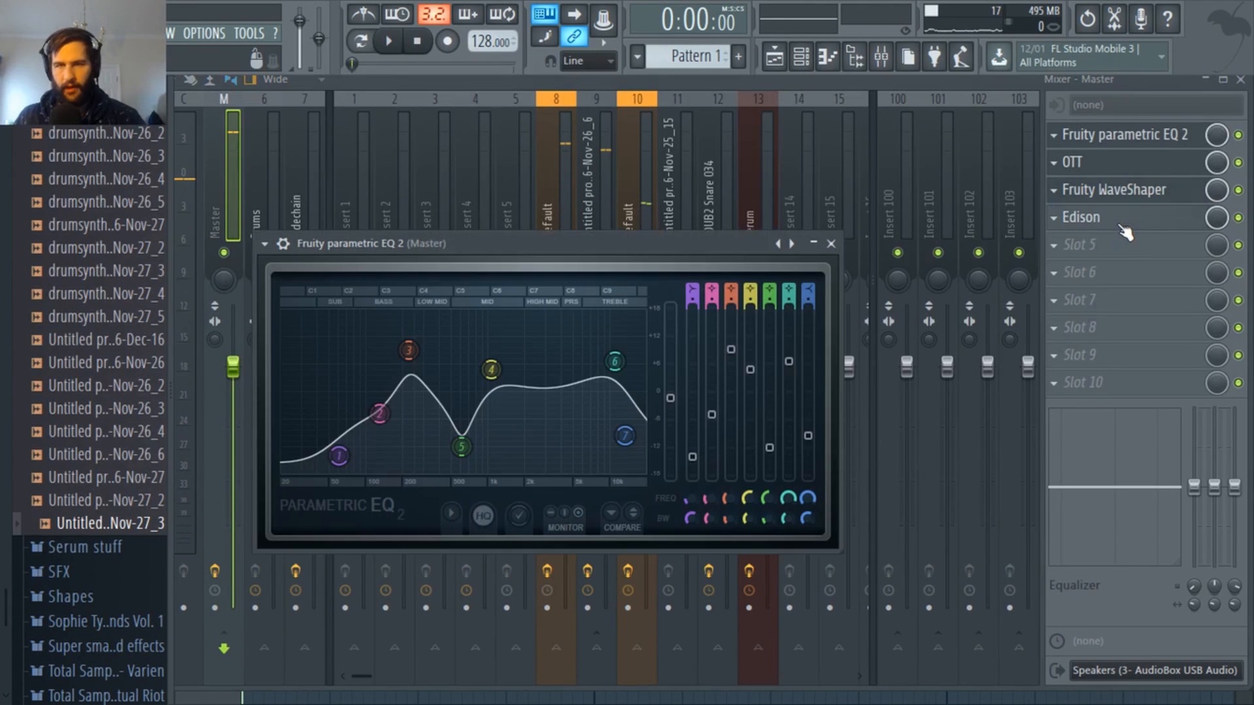
{"action": "left_click", "coordinate": [1137, 162]}
{"action": "left_click", "coordinate": [1137, 162]}
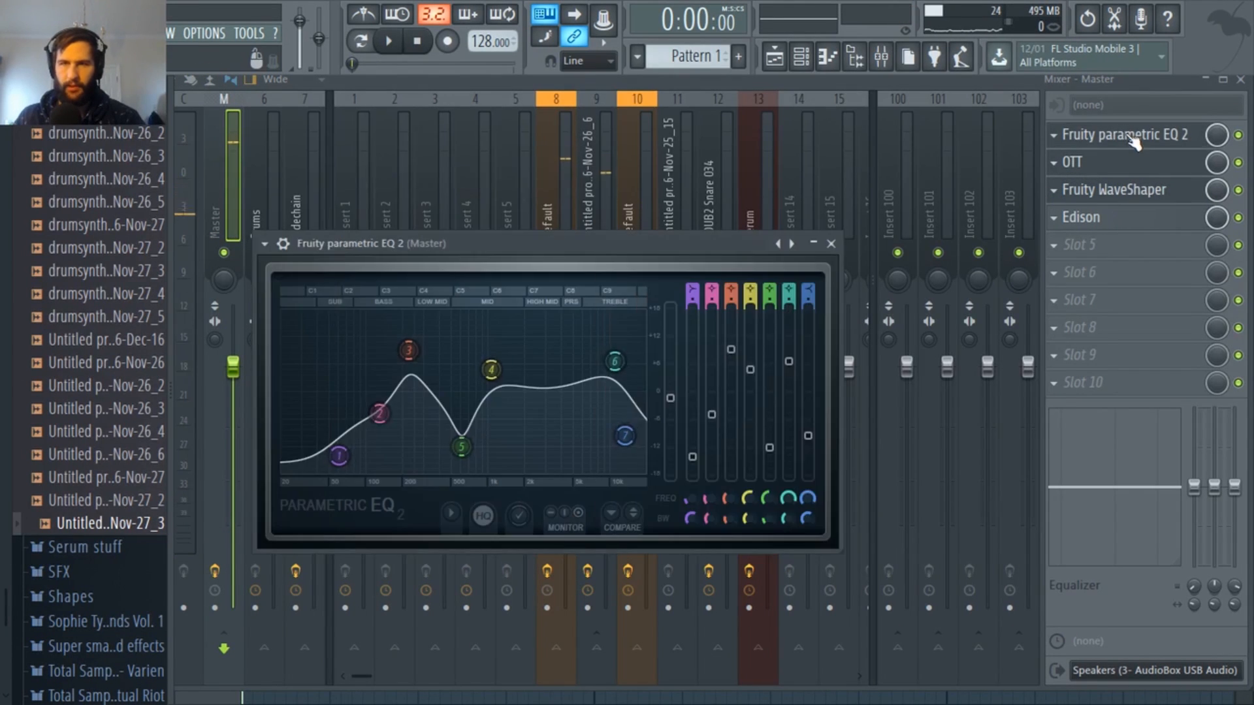
{"action": "mouse_move", "coordinate": [416, 351]}
{"action": "left_mouse_down"}
{"action": "mouse_move", "coordinate": [406, 330]}
{"action": "mouse_move", "coordinate": [405, 341]}
{"action": "left_mouse_up"}
{"action": "key", "text": "space"}
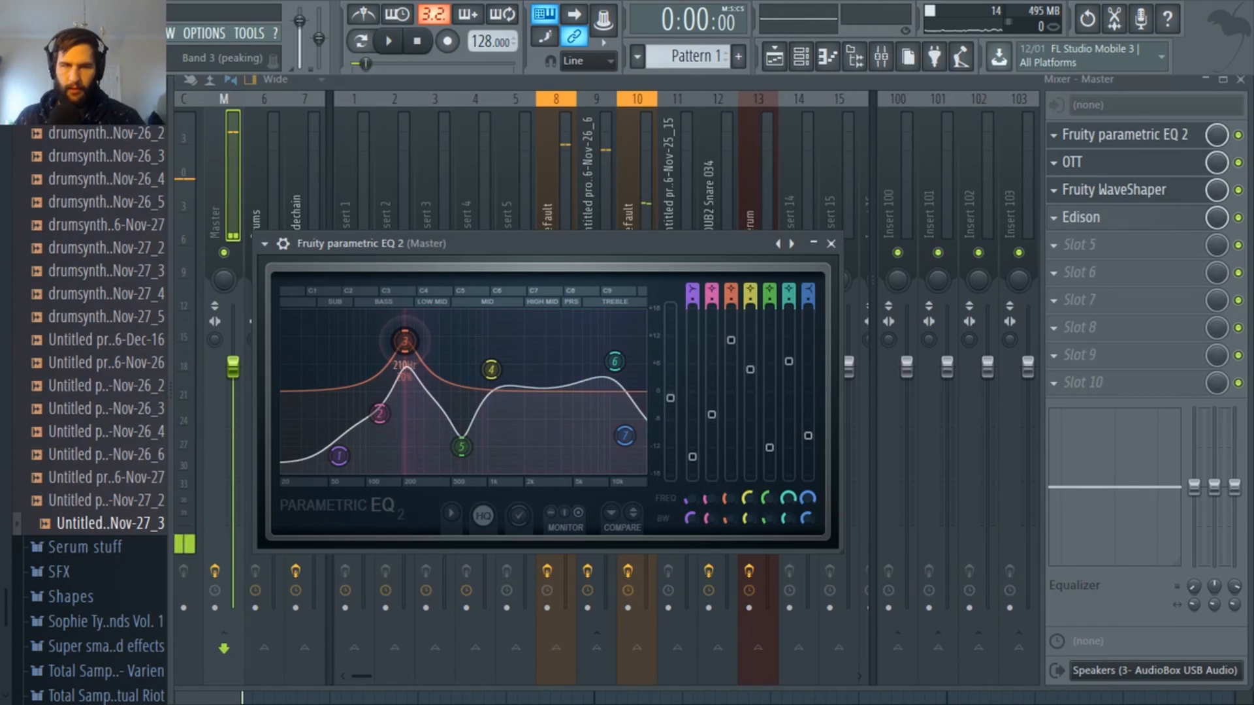
{"action": "key", "text": "space"}
In the Master EQ, shift band 4 to a higher frequency, boost band 6 and nudge band 7 upward, auditioning the pattern
{"action": "left_click_drag", "start_coordinate": [492, 370], "coordinate": [539, 374]}
{"action": "key", "text": "space"}
{"action": "left_click_drag", "start_coordinate": [615, 361], "coordinate": [612, 334]}
{"action": "key", "text": "space"}
{"action": "left_click_drag", "start_coordinate": [625, 436], "coordinate": [634, 429]}
{"action": "left_click_drag", "start_coordinate": [612, 334], "coordinate": [622, 326]}
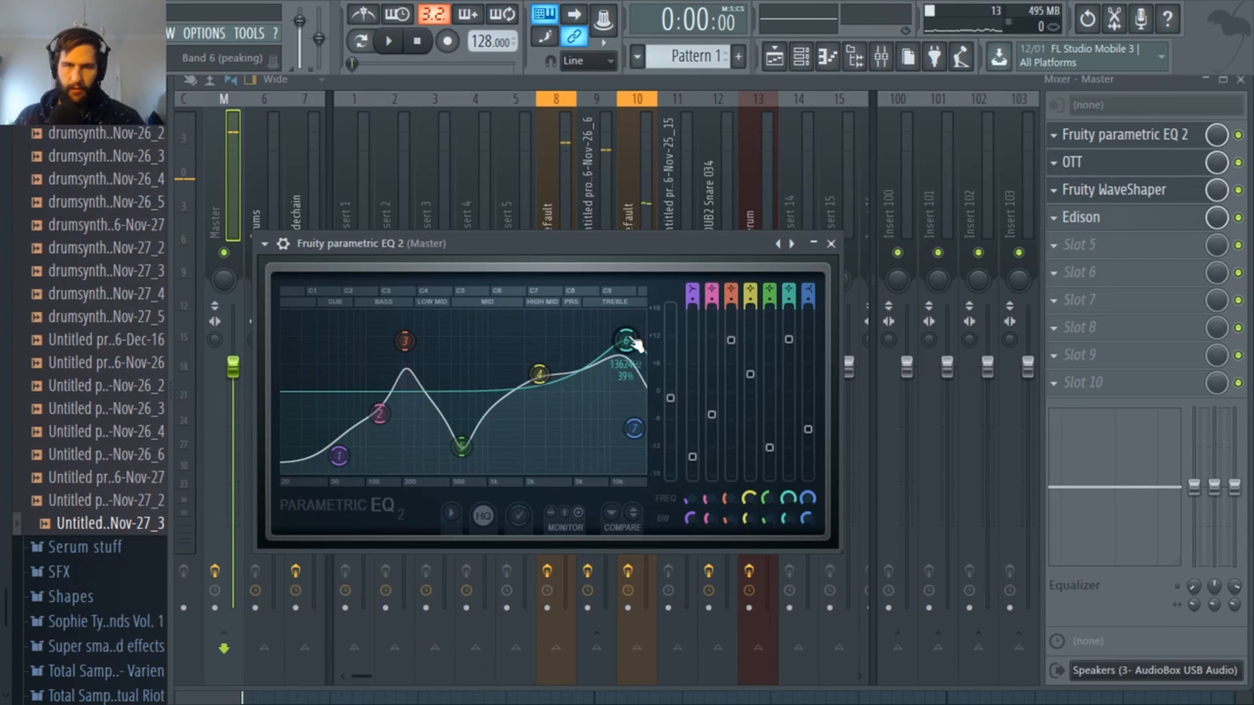
{"action": "key", "text": "space"}
Lower bands 4 and 6 of the Master EQ slightly and replay the pattern
{"action": "mouse_move", "coordinate": [539, 375]}
{"action": "left_mouse_down"}
{"action": "mouse_move", "coordinate": [513, 366]}
{"action": "mouse_move", "coordinate": [542, 386]}
{"action": "left_mouse_up"}
{"action": "key", "text": "space"}
{"action": "key", "text": "space"}
{"action": "left_click_drag", "start_coordinate": [622, 326], "coordinate": [614, 348]}
{"action": "key", "text": "space"}
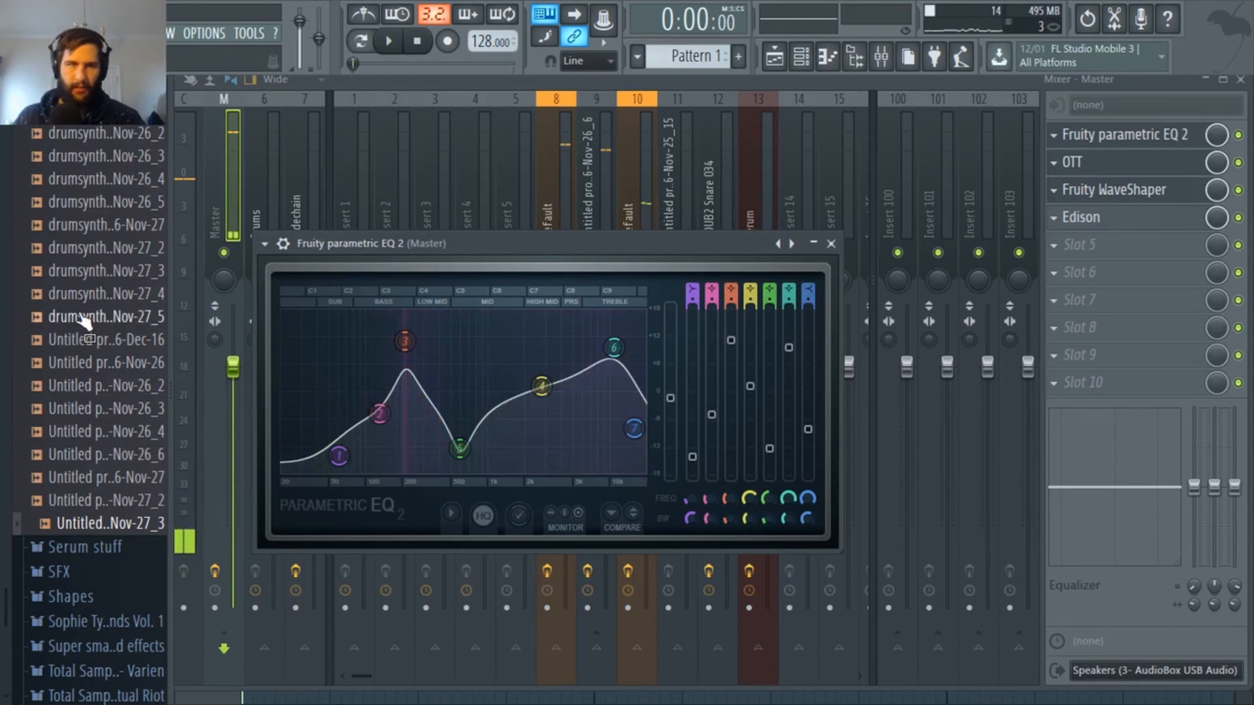
Browse the drum samples folder and preview the Untitled Nov-26_3, Nov-27_2 and Nov-27_3 samples
{"action": "scroll", "coordinate": [84, 324], "scroll_direction": "up", "scroll_amount": 8}
{"action": "scroll", "coordinate": [101, 434], "scroll_direction": "up", "scroll_amount": 6}
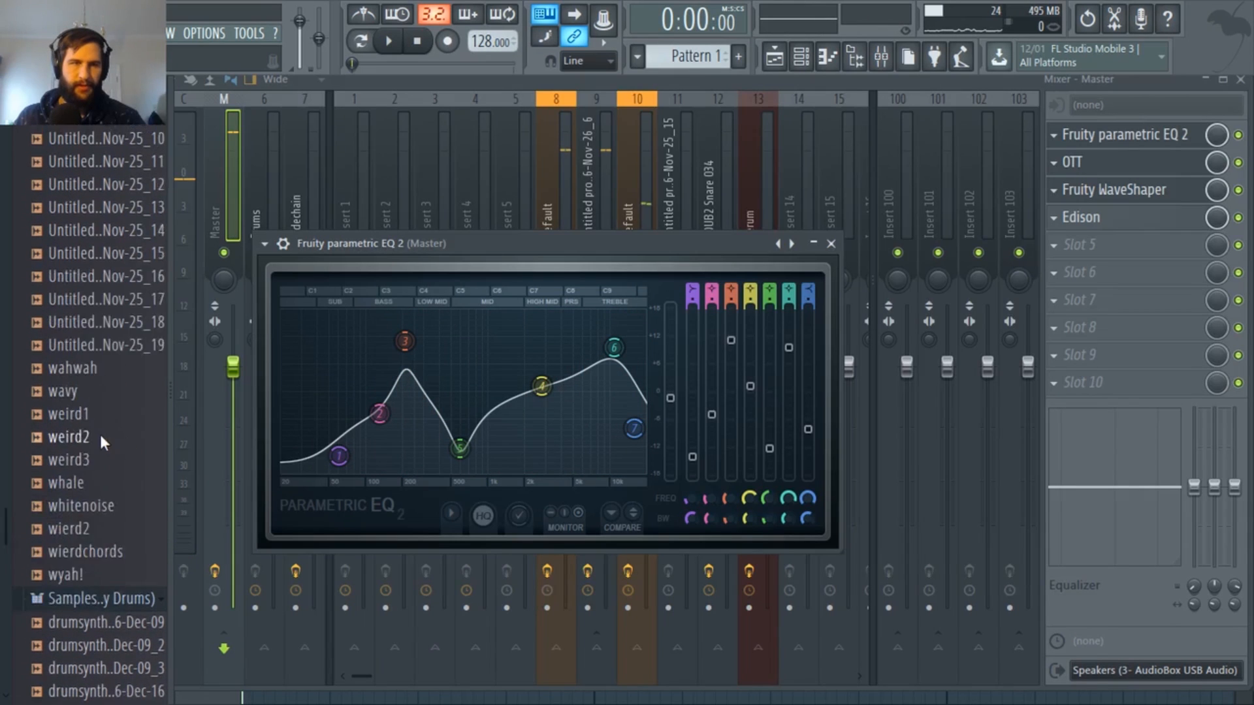
{"action": "scroll", "coordinate": [101, 439], "scroll_direction": "down", "scroll_amount": 12}
{"action": "left_click", "coordinate": [105, 410]}
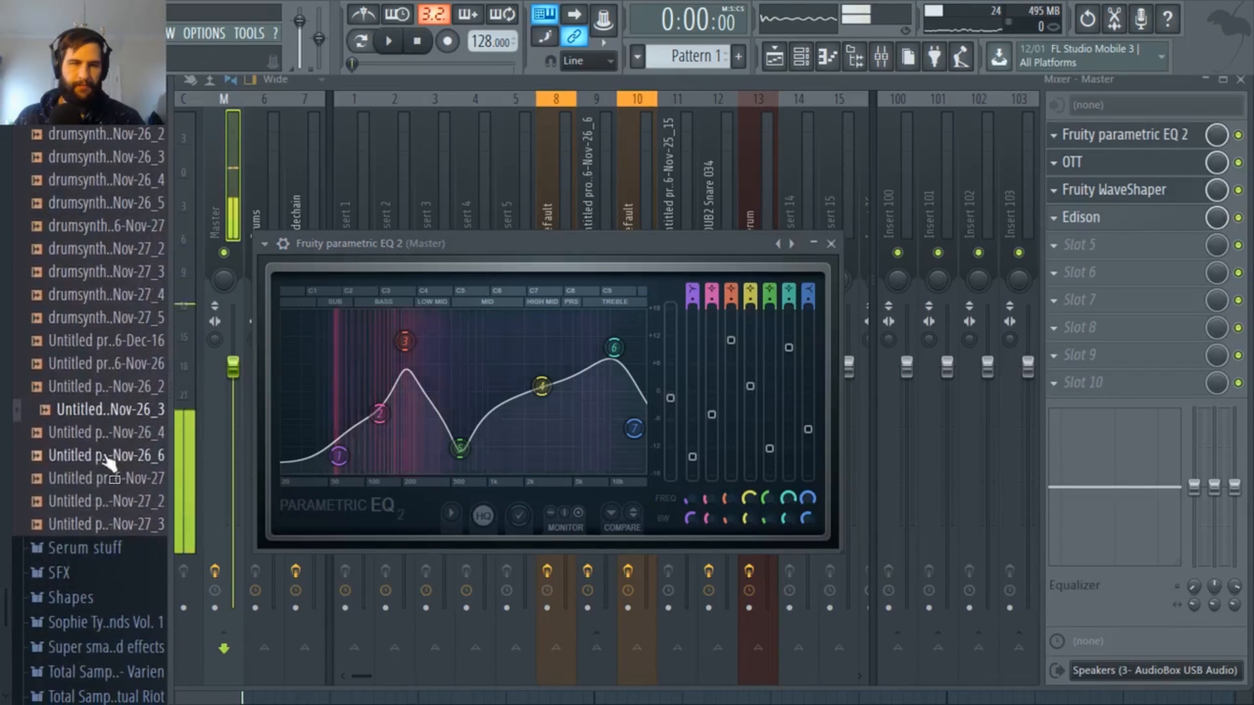
{"action": "left_click", "coordinate": [116, 503]}
{"action": "left_click", "coordinate": [128, 525]}
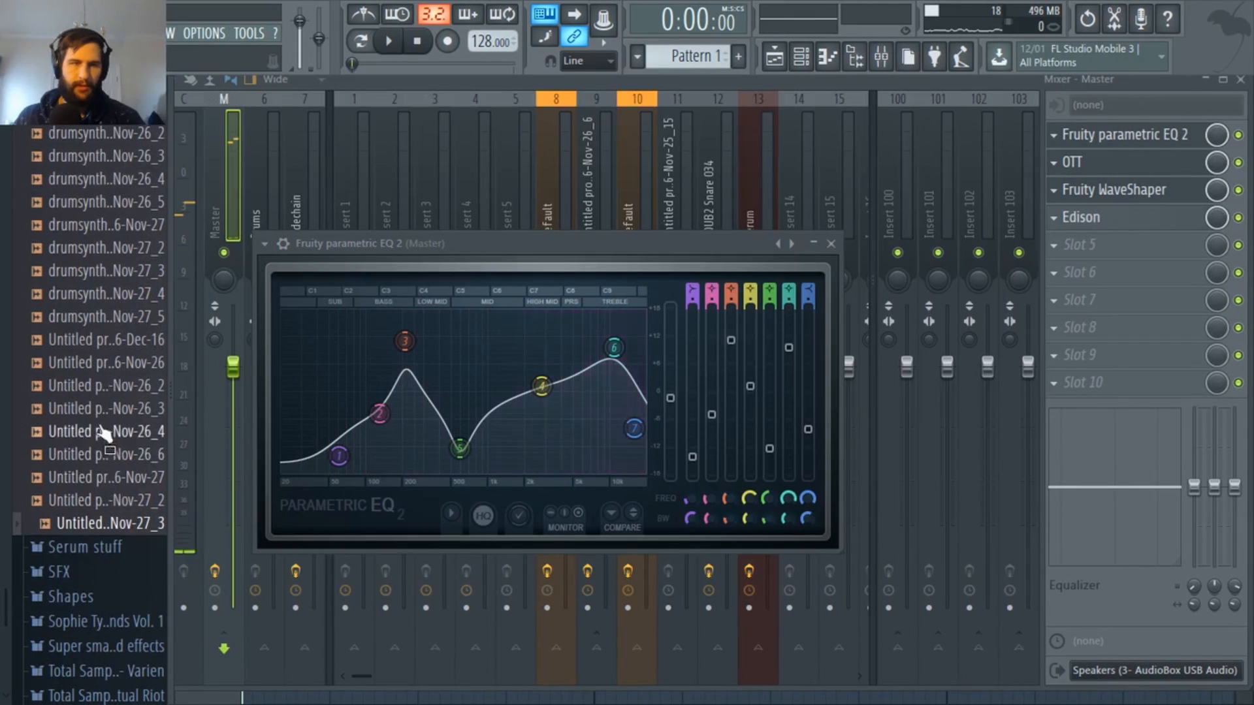
{"action": "scroll", "coordinate": [103, 281], "scroll_direction": "up", "scroll_amount": 5}
{"action": "scroll", "coordinate": [105, 285], "scroll_direction": "down", "scroll_amount": 5}
{"action": "scroll", "coordinate": [108, 285], "scroll_direction": "down", "scroll_amount": 4}
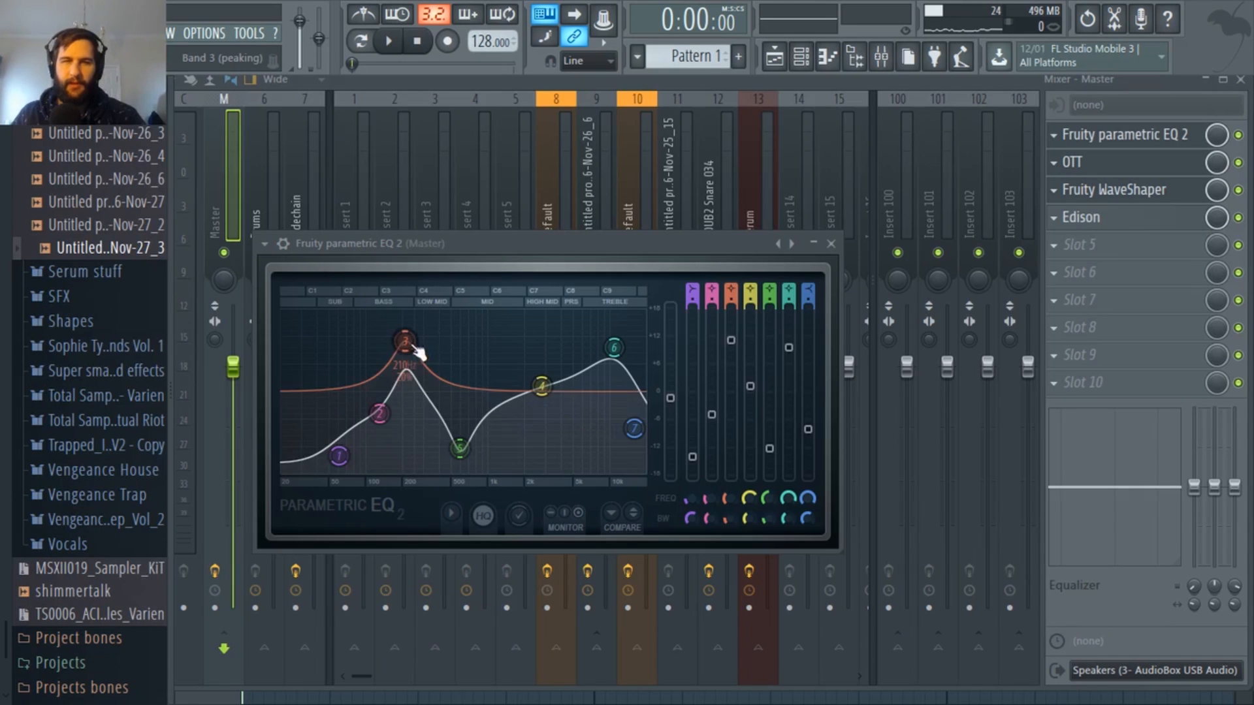
Nudge band 3 of the Master EQ up, set OTT's depth to 52% and adjust its mid-band amount while auditioning the pattern
{"action": "left_click_drag", "start_coordinate": [411, 344], "coordinate": [404, 336]}
{"action": "left_click", "coordinate": [1121, 171]}
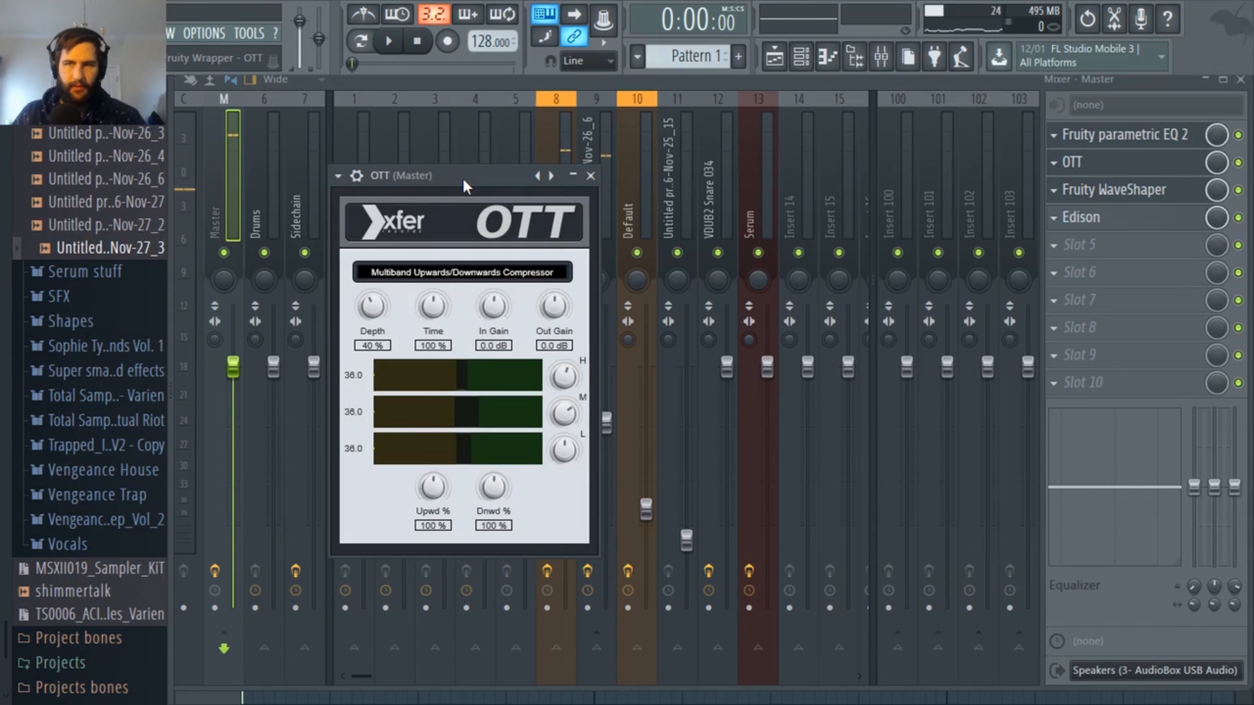
{"action": "key", "text": "space"}
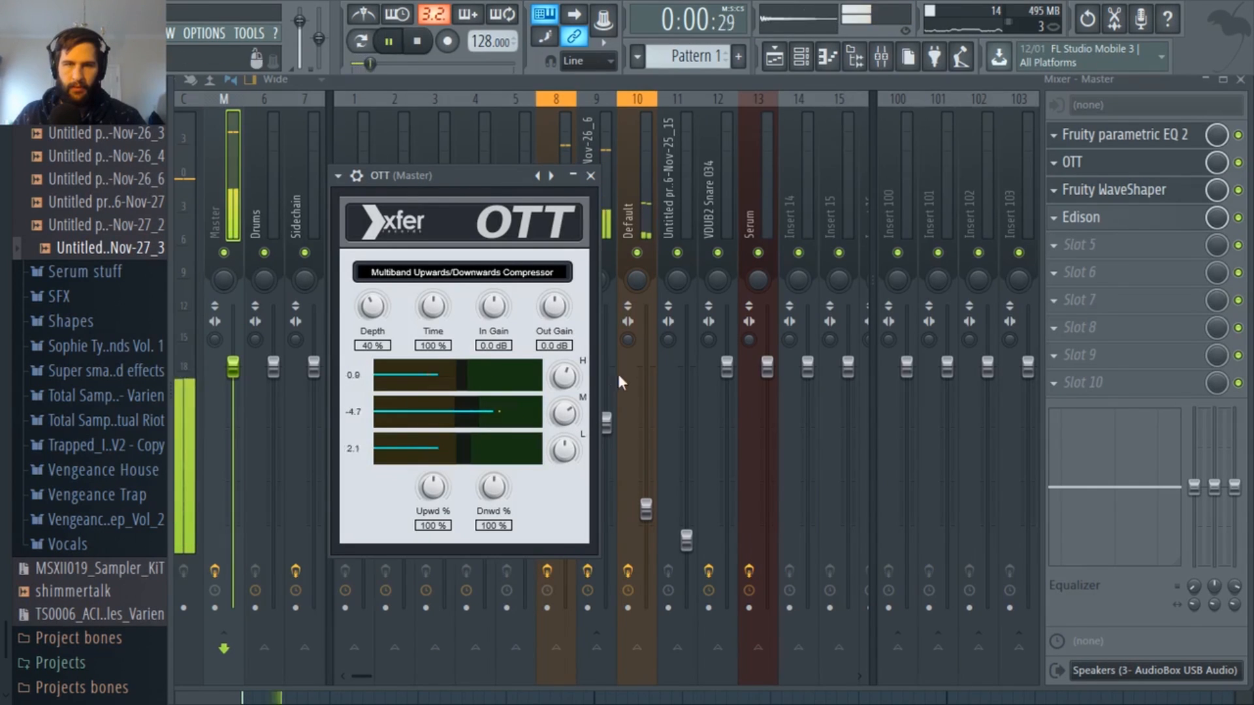
{"action": "left_click_drag", "start_coordinate": [566, 415], "coordinate": [571, 426]}
{"action": "key", "text": "space"}
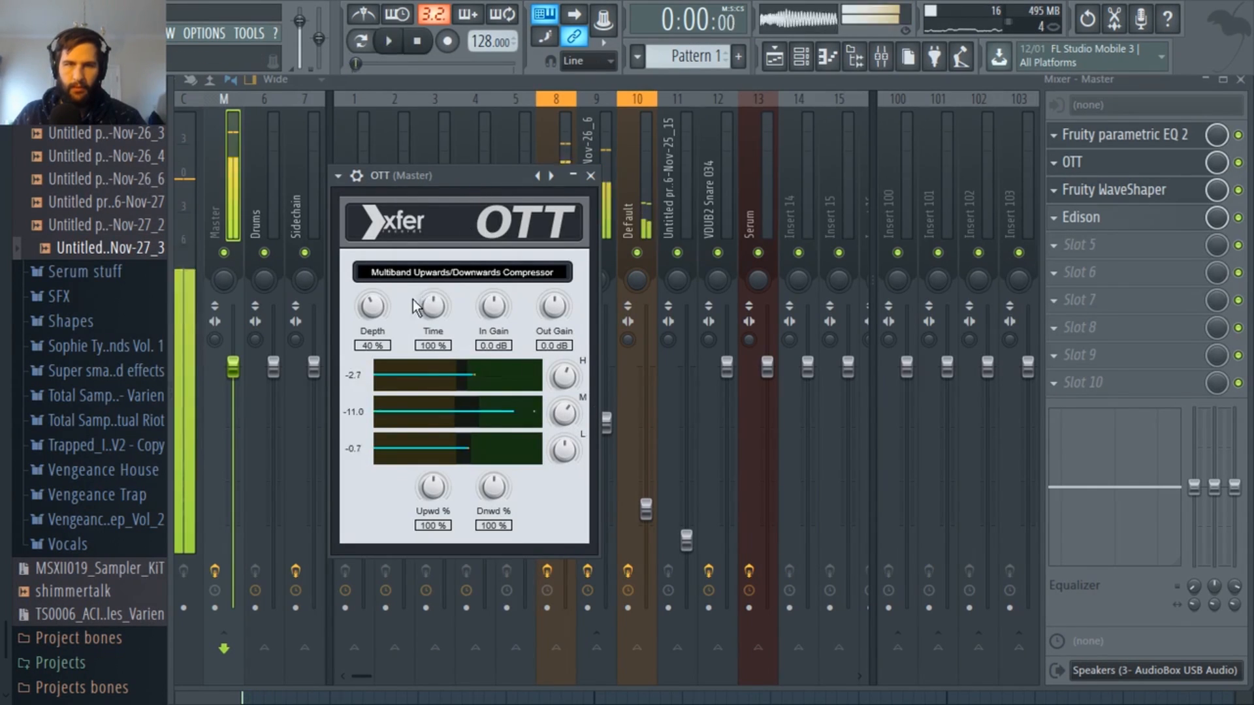
{"action": "key", "text": "space"}
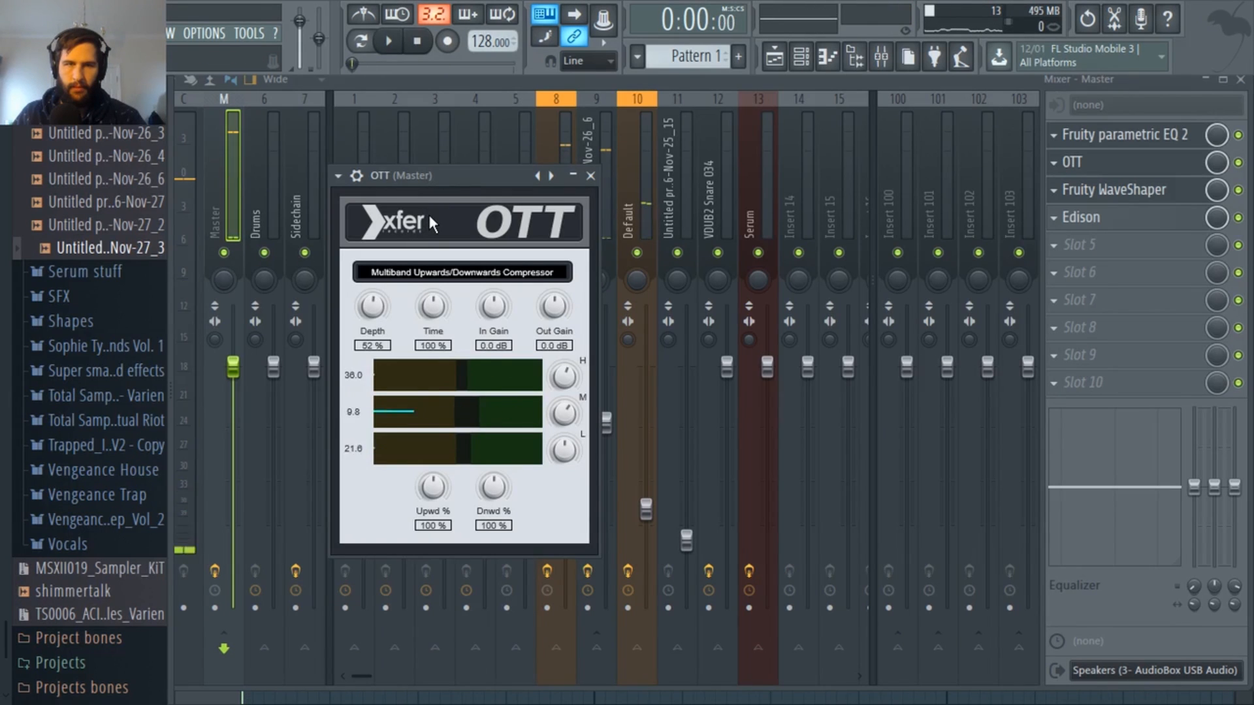
Select the first eighth of bar 1 in the playlist and record its looped playback into Edison on the Master track
{"action": "left_click", "coordinate": [786, 83]}
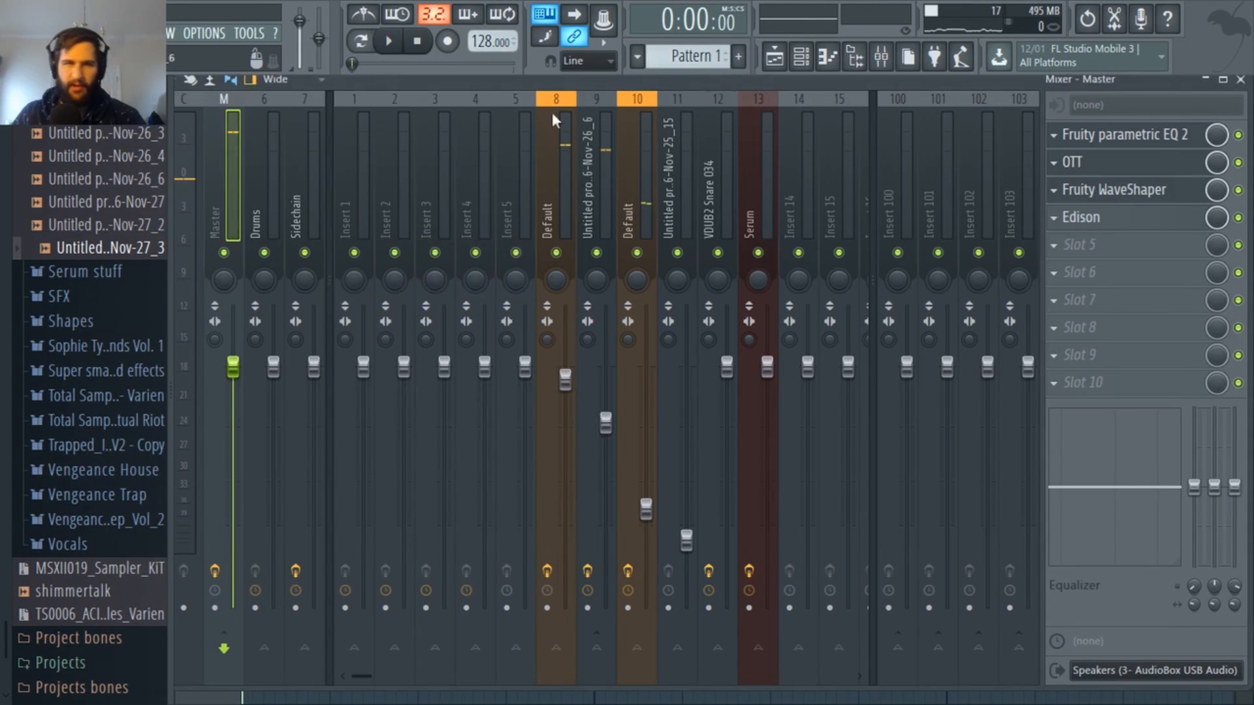
{"action": "left_click", "coordinate": [1111, 224]}
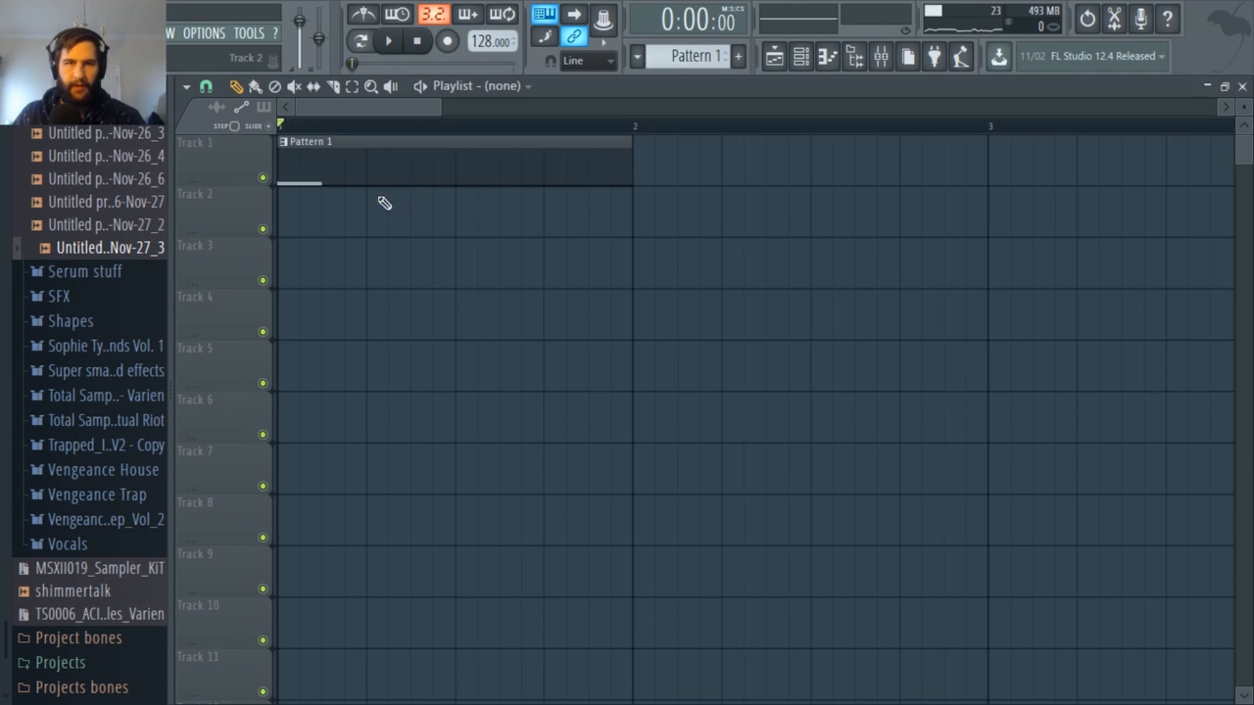
{"action": "left_click_drag", "start_coordinate": [286, 136], "coordinate": [328, 136]}
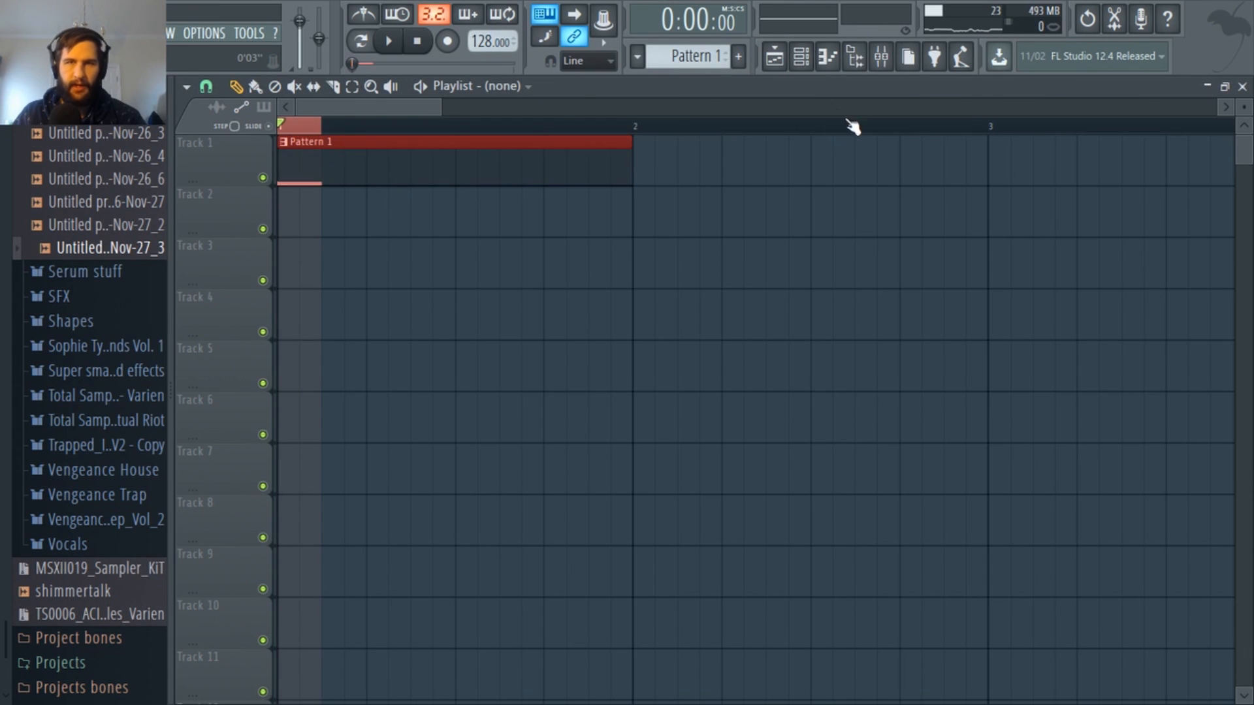
{"action": "left_click", "coordinate": [883, 60]}
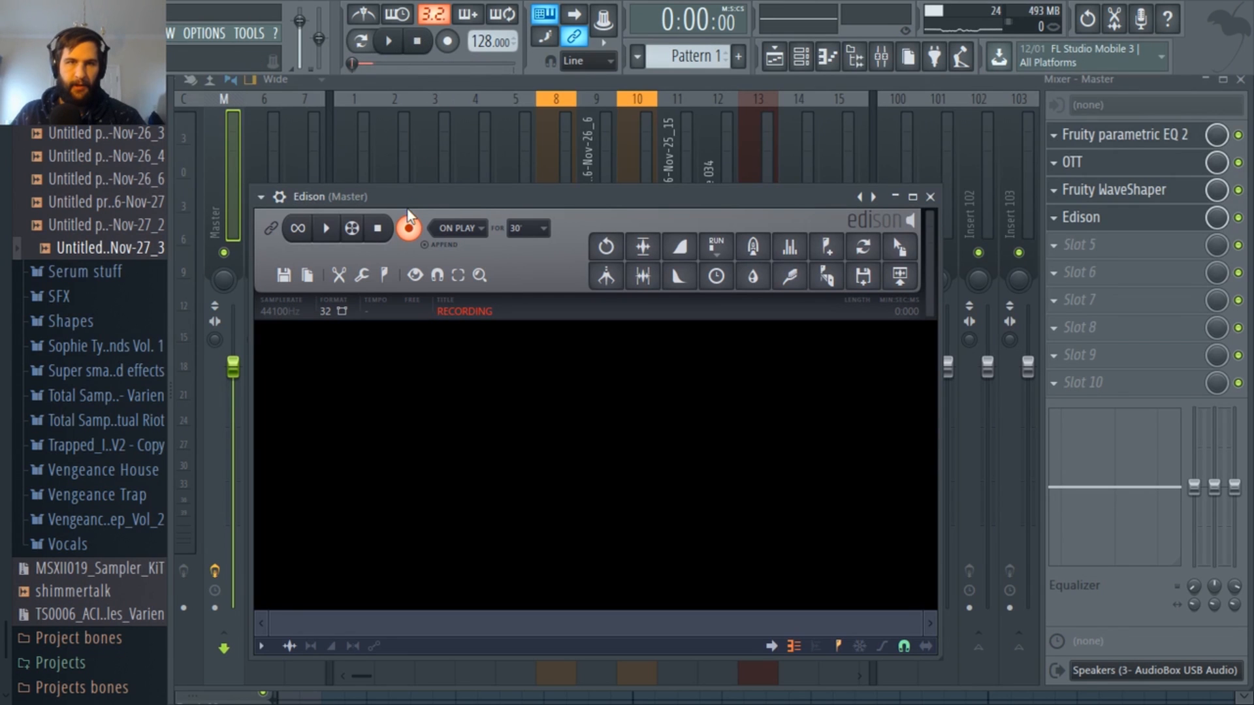
{"action": "left_click", "coordinate": [395, 42]}
{"action": "left_click", "coordinate": [379, 230]}
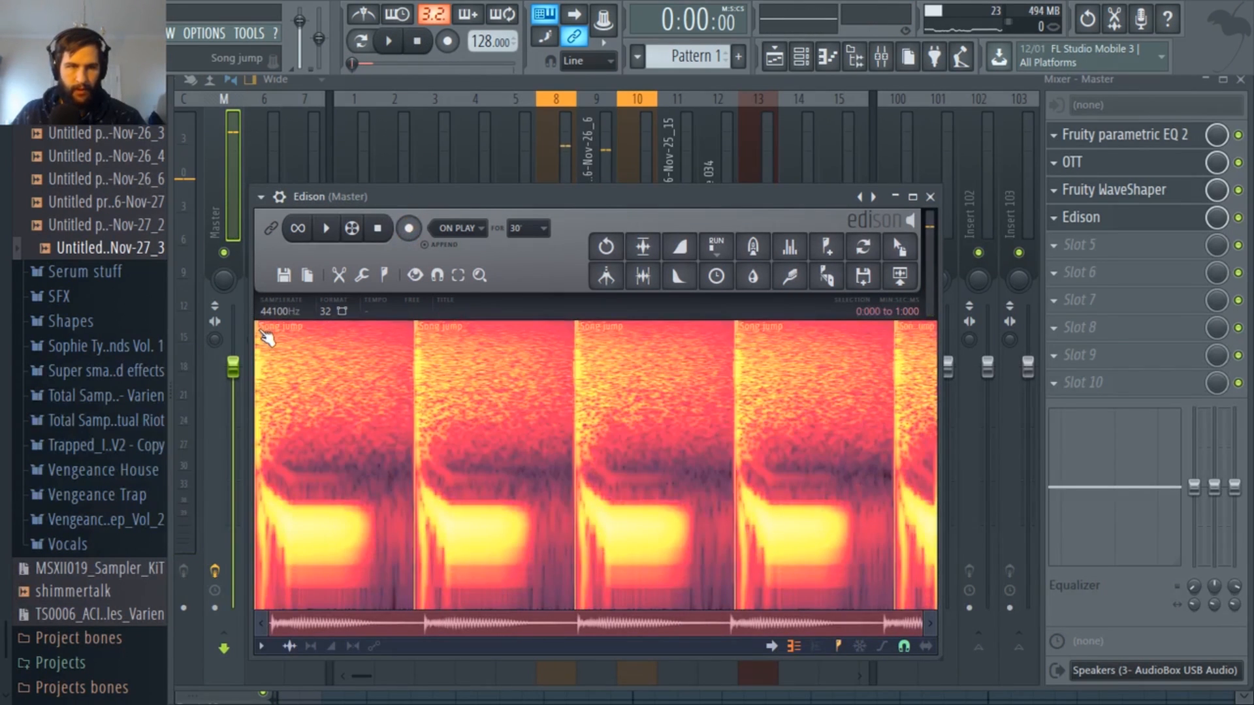
Select the first recorded hit in Edison, save it to the drum samples folder and load it as a new sampler channel
{"action": "left_click", "coordinate": [266, 336]}
{"action": "left_click_drag", "start_coordinate": [900, 247], "coordinate": [112, 203]}
{"action": "scroll", "coordinate": [141, 298], "scroll_direction": "up", "scroll_amount": 6}
{"action": "left_click", "coordinate": [136, 386]}
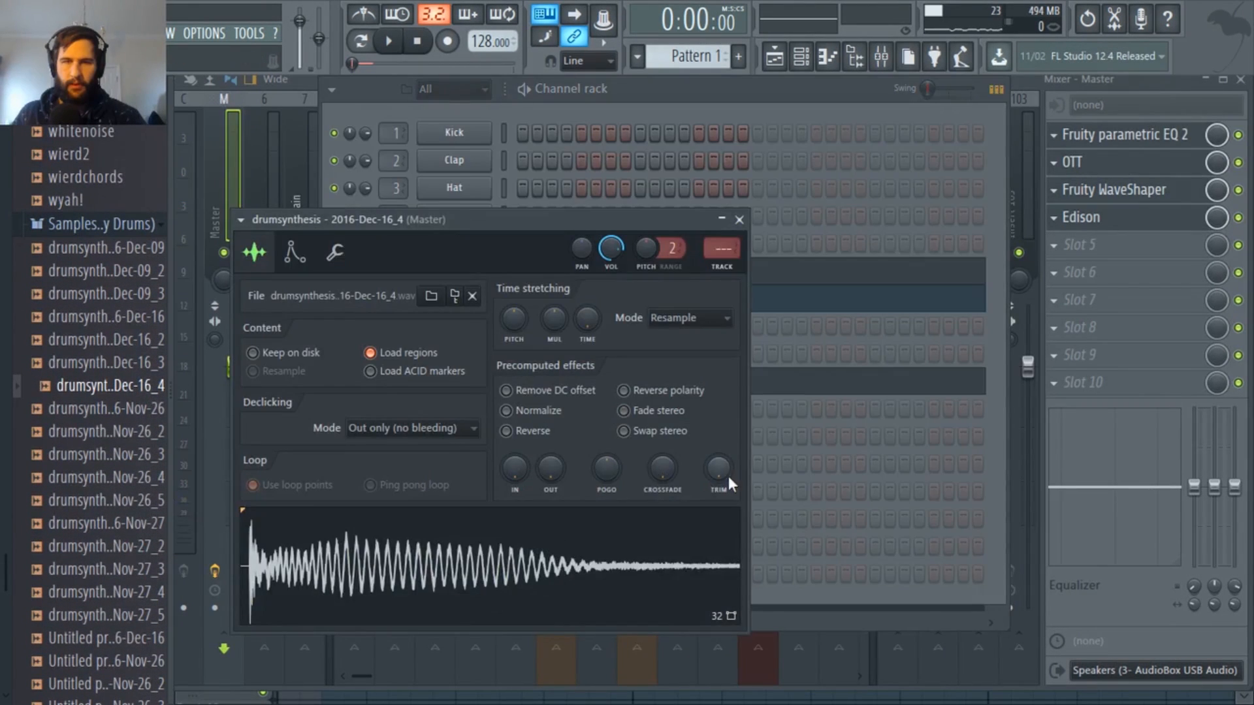
Trim the silence at the start of the drumsynthesis - 2016-Dec-16_4 sample, lengthen its fade-out and audition it
{"action": "left_click_drag", "start_coordinate": [719, 470], "coordinate": [719, 463]}
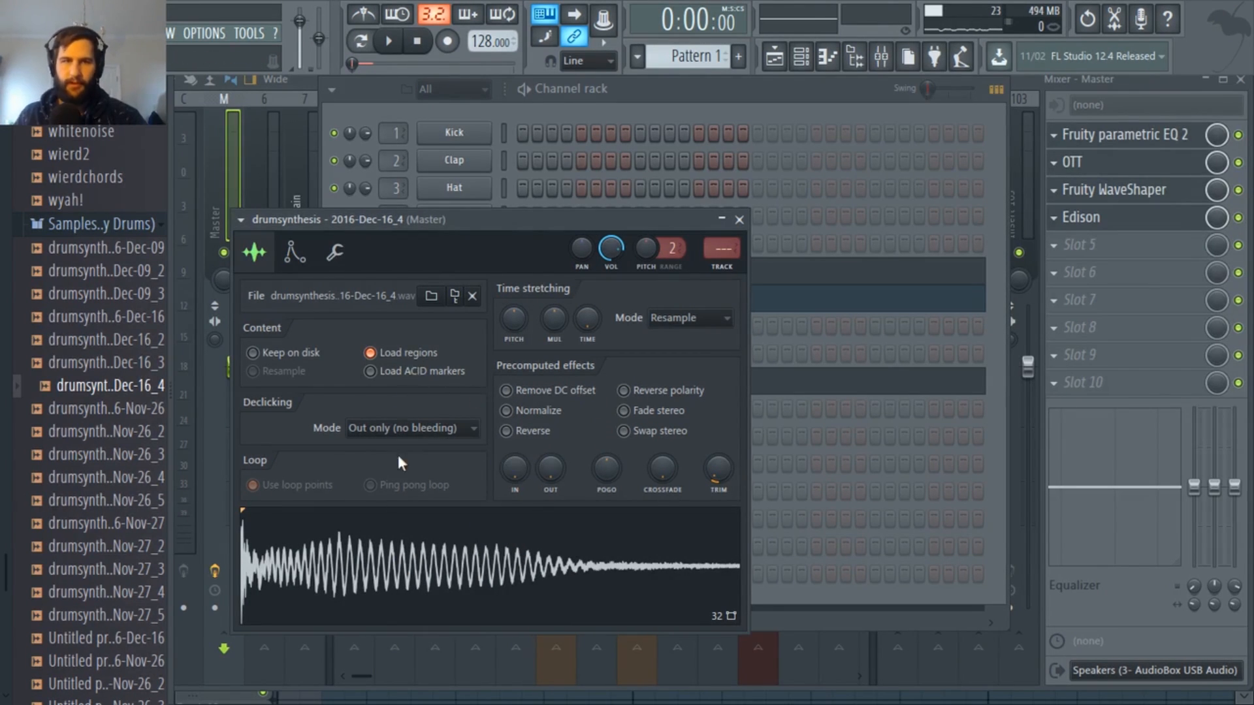
{"action": "left_click_drag", "start_coordinate": [550, 503], "coordinate": [559, 487]}
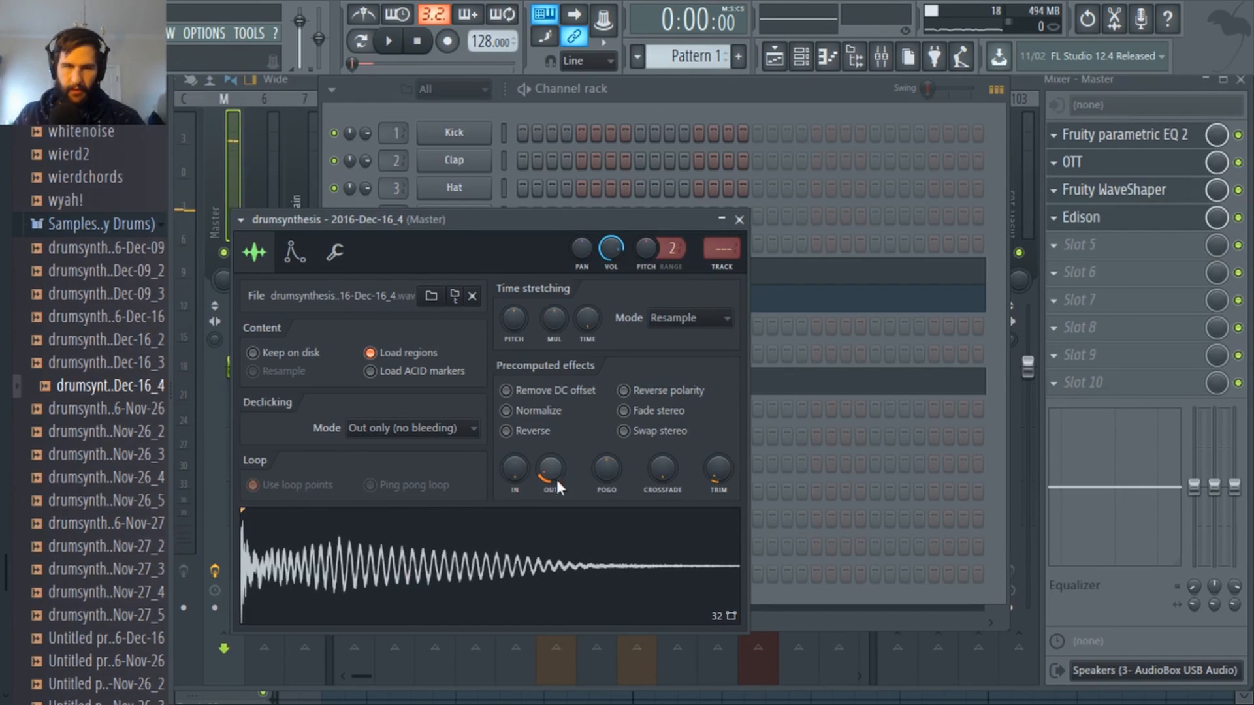
{"action": "left_click_drag", "start_coordinate": [511, 222], "coordinate": [723, 89]}
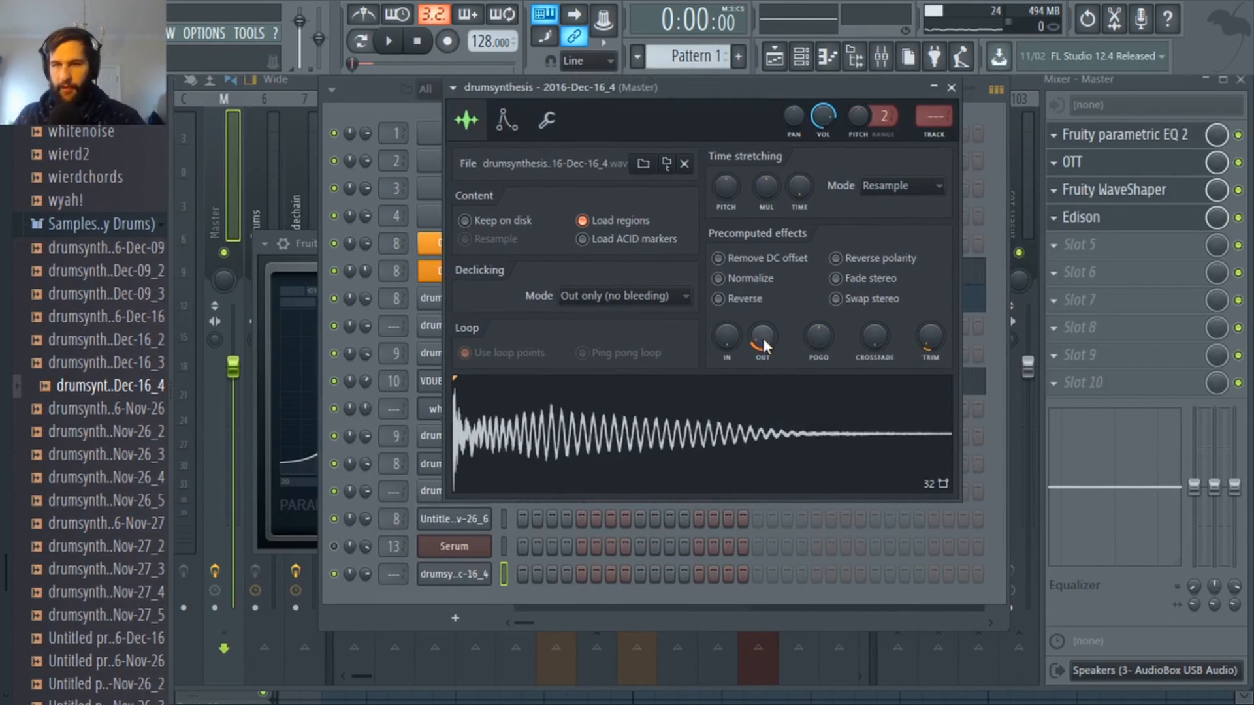
{"action": "left_click_drag", "start_coordinate": [762, 339], "coordinate": [761, 433]}
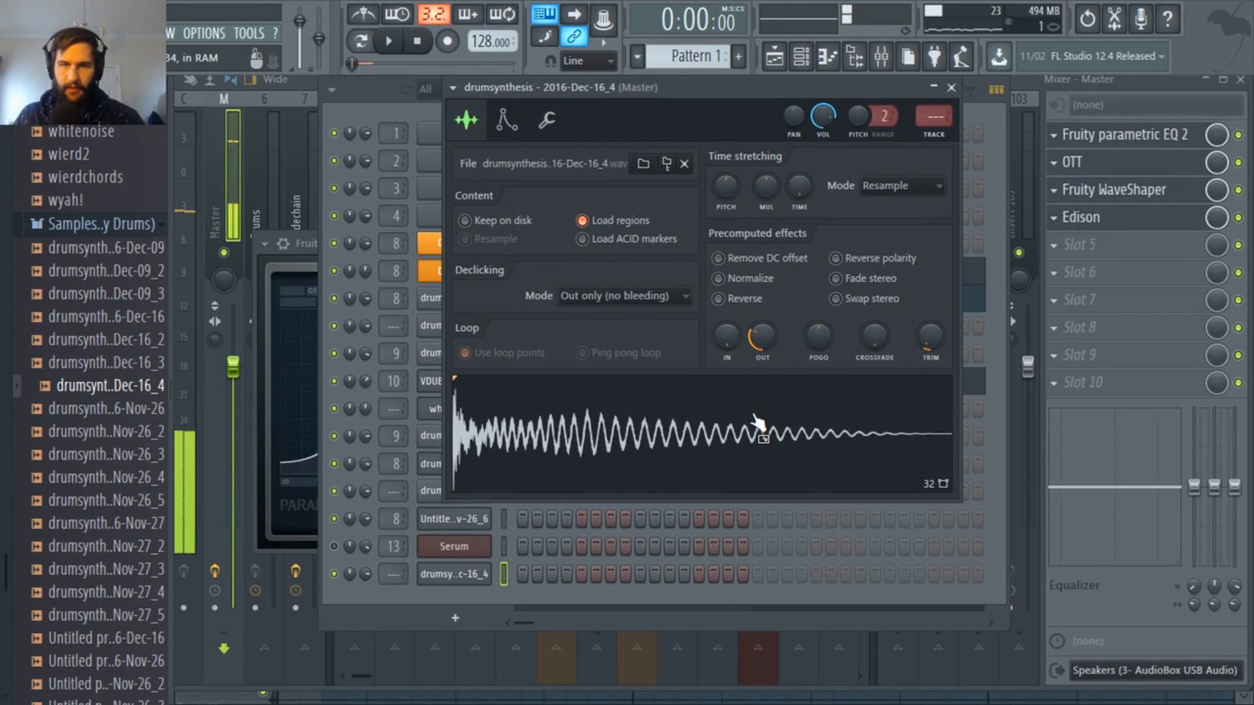
{"action": "left_click", "coordinate": [773, 425]}
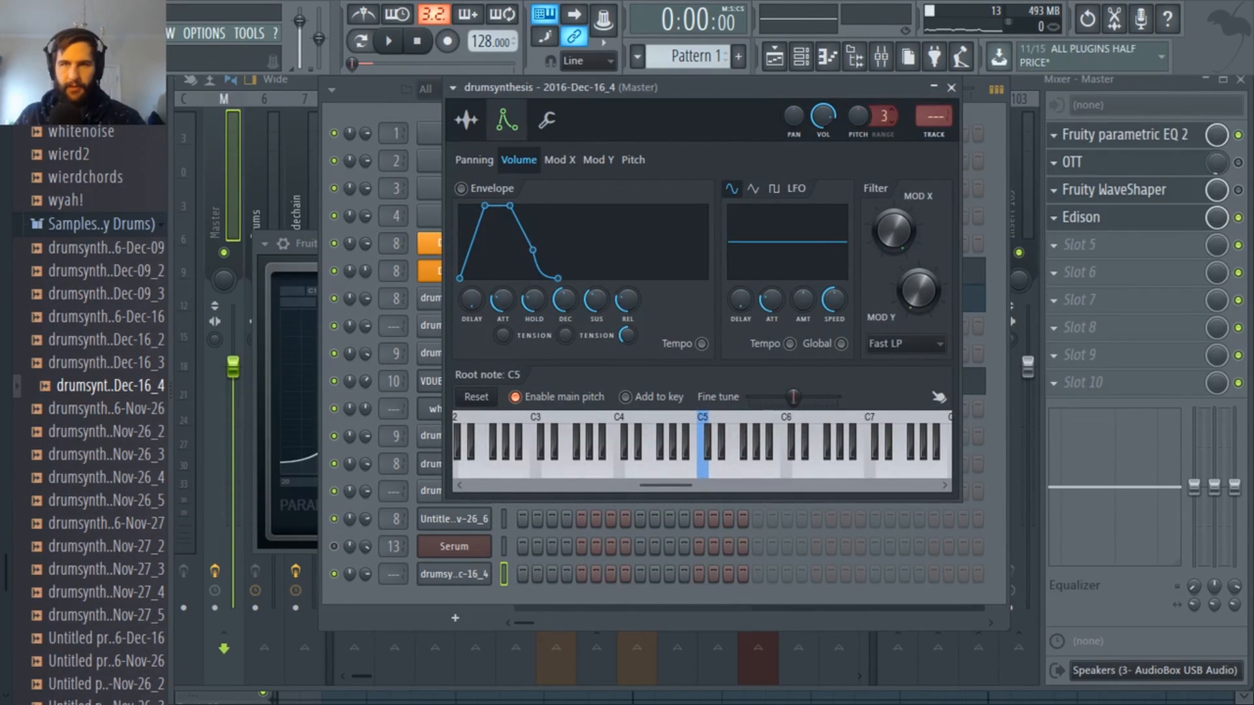
Raise the drumsynthesis - 2016-Dec-16_4 channel's pitch with a pitch range of 9, auditioning the C5 note repeatedly
{"action": "key", "text": "z"}
{"action": "key", "text": "z"}
{"action": "key", "text": "z"}
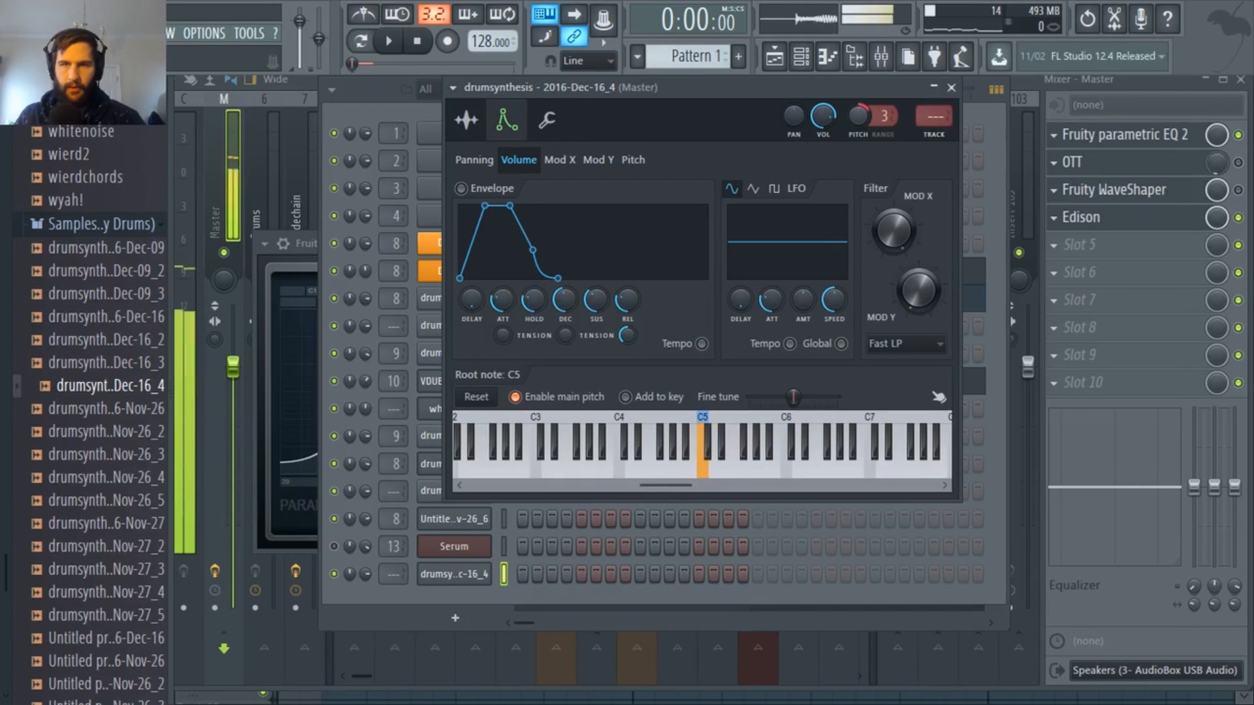
{"action": "mouse_move", "coordinate": [859, 117]}
{"action": "left_mouse_down"}
{"action": "mouse_move", "coordinate": [858, 91]}
{"action": "mouse_move", "coordinate": [884, 98]}
{"action": "mouse_move", "coordinate": [864, 157]}
{"action": "mouse_move", "coordinate": [864, 109]}
{"action": "left_mouse_up"}
{"action": "key", "text": "z"}
{"action": "key", "text": "z"}
{"action": "key", "text": "z"}
{"action": "key", "text": "z"}
{"action": "key", "text": "z"}
{"action": "key", "text": "z"}
{"action": "key", "text": "z"}
{"action": "key", "text": "z"}
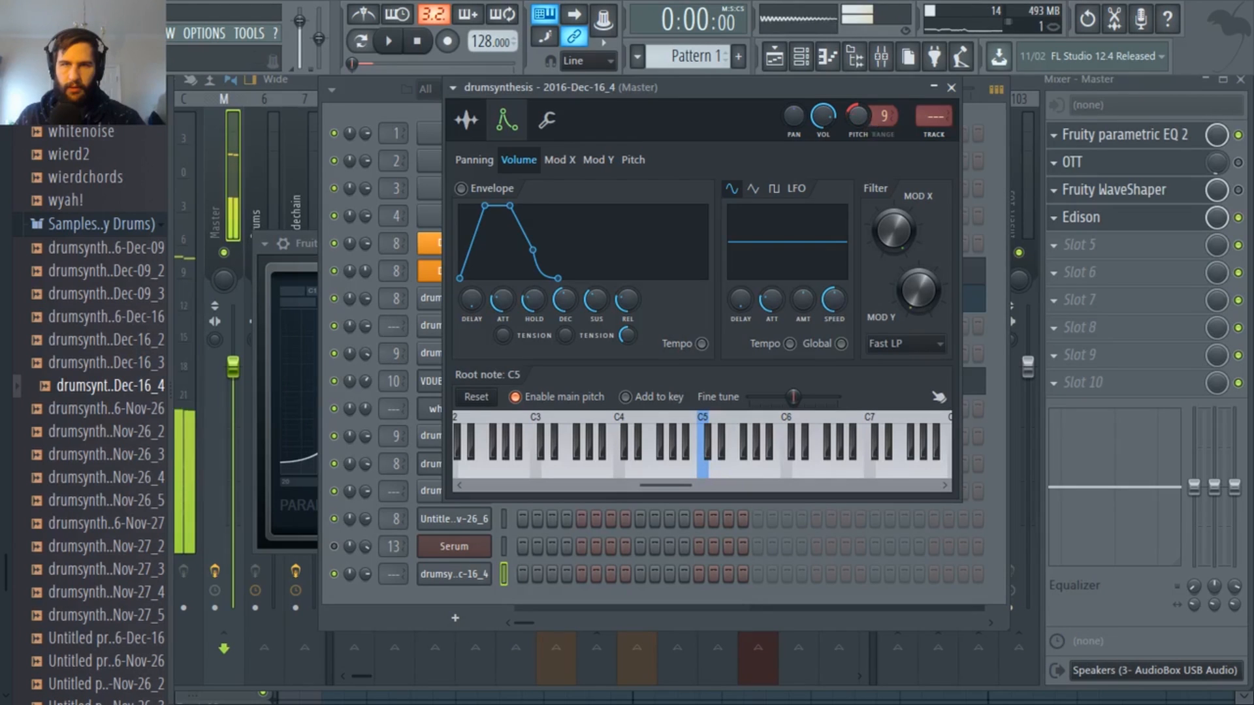
{"action": "key", "text": "z"}
Route the drumsynthesis - 2016-Dec-16_4 channel to mixer track 8
{"action": "left_click", "coordinate": [802, 58]}
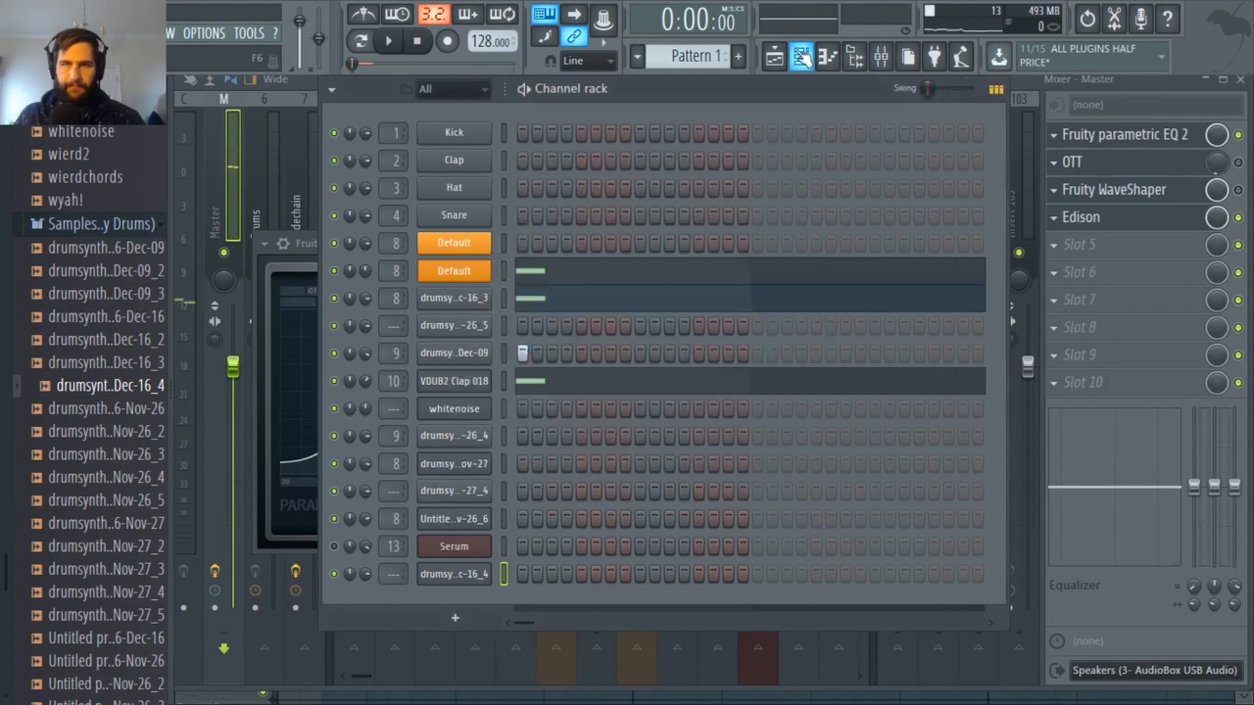
{"action": "left_click", "coordinate": [802, 57]}
{"action": "right_click", "coordinate": [558, 222]}
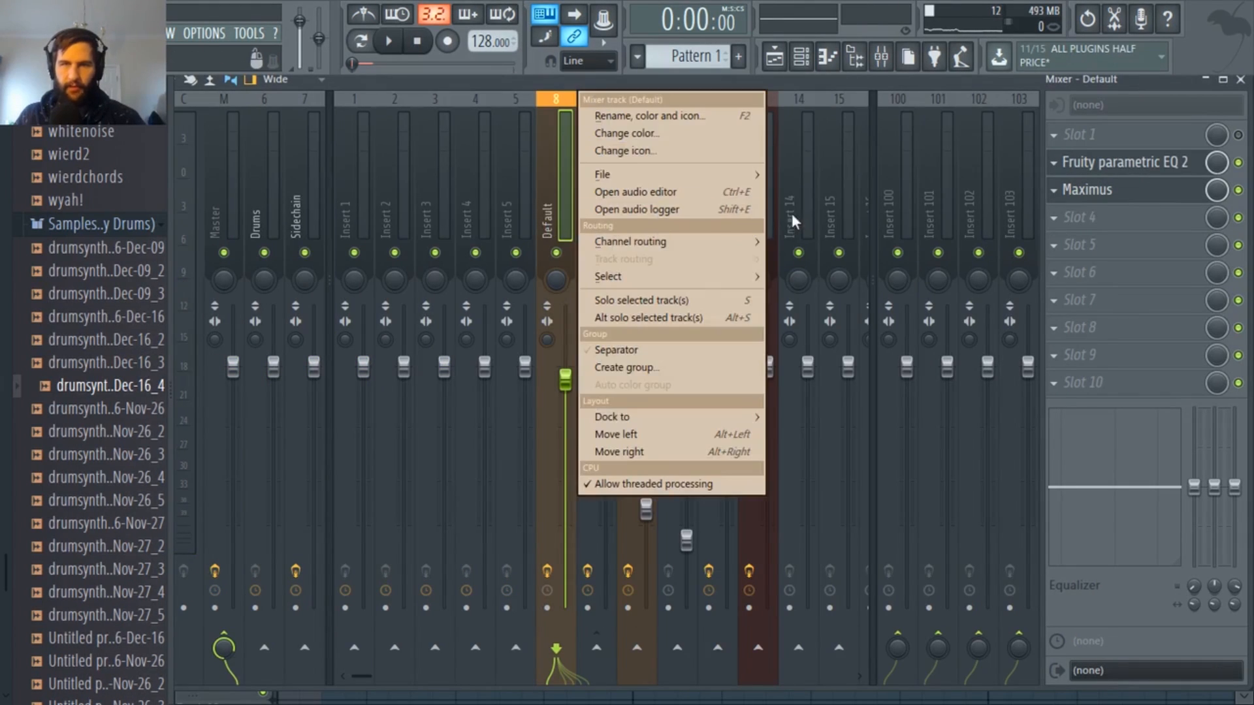
{"action": "mouse_move", "coordinate": [630, 242]}
{"action": "left_click", "coordinate": [850, 242]}
Place a hit on the first step of the drumsynthesis - 2016-Dec-16_4 channel and play the pattern
{"action": "left_click", "coordinate": [802, 58]}
{"action": "left_click", "coordinate": [523, 575]}
{"action": "key", "text": "space"}
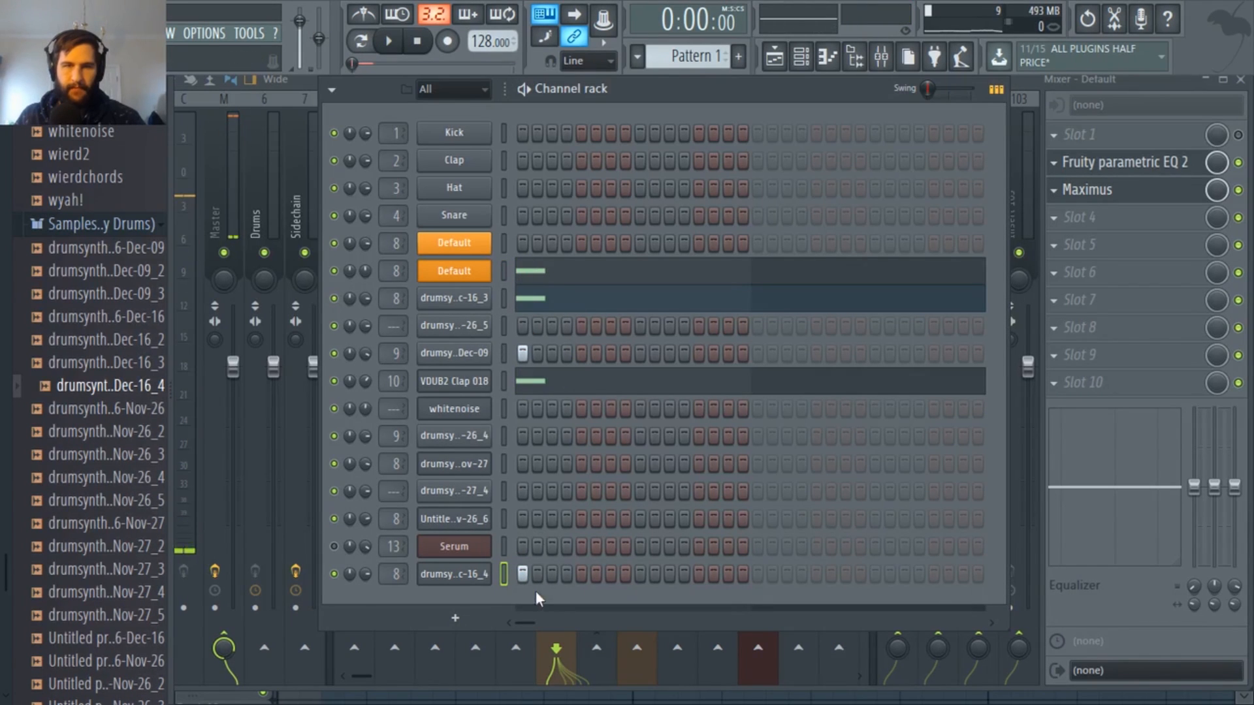
Mute the drumsynthesis - 2016-Dec-16_3 channel, replay the pattern and open the sampler settings of drumsynthesis - 2016-Dec-16_4
{"action": "left_click", "coordinate": [335, 301]}
{"action": "key", "text": "space"}
{"action": "key", "text": "space"}
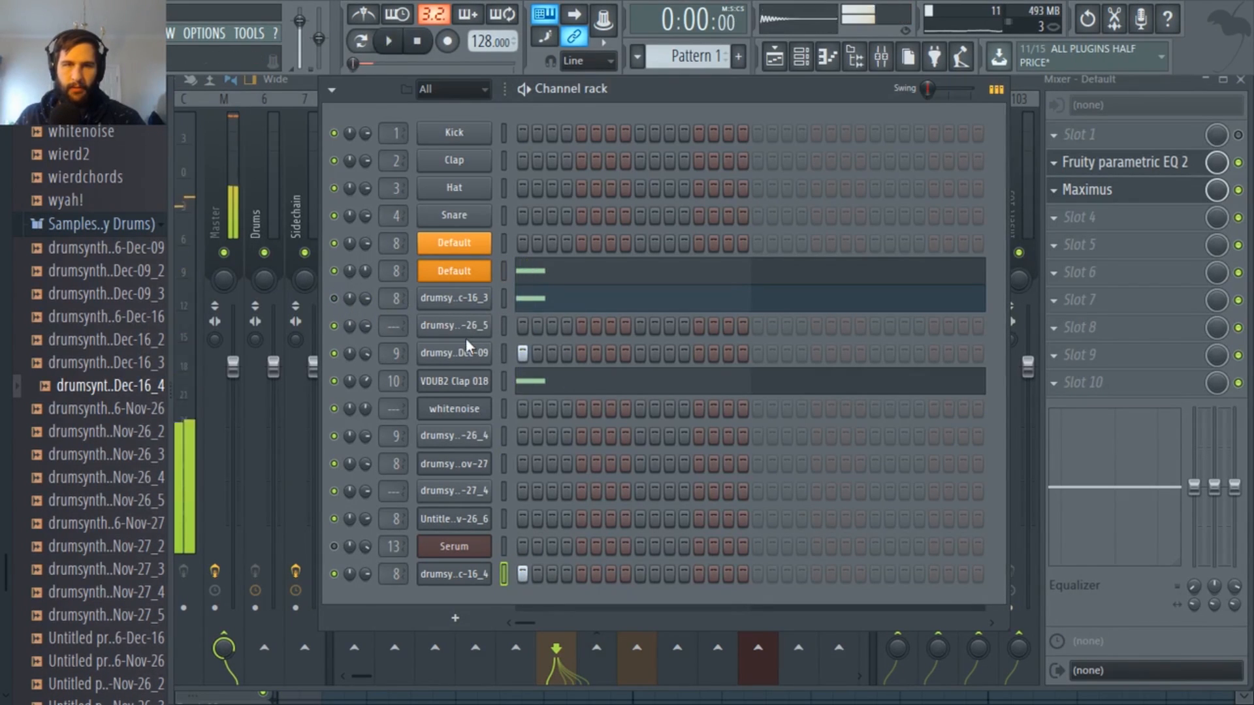
{"action": "left_click", "coordinate": [454, 574]}
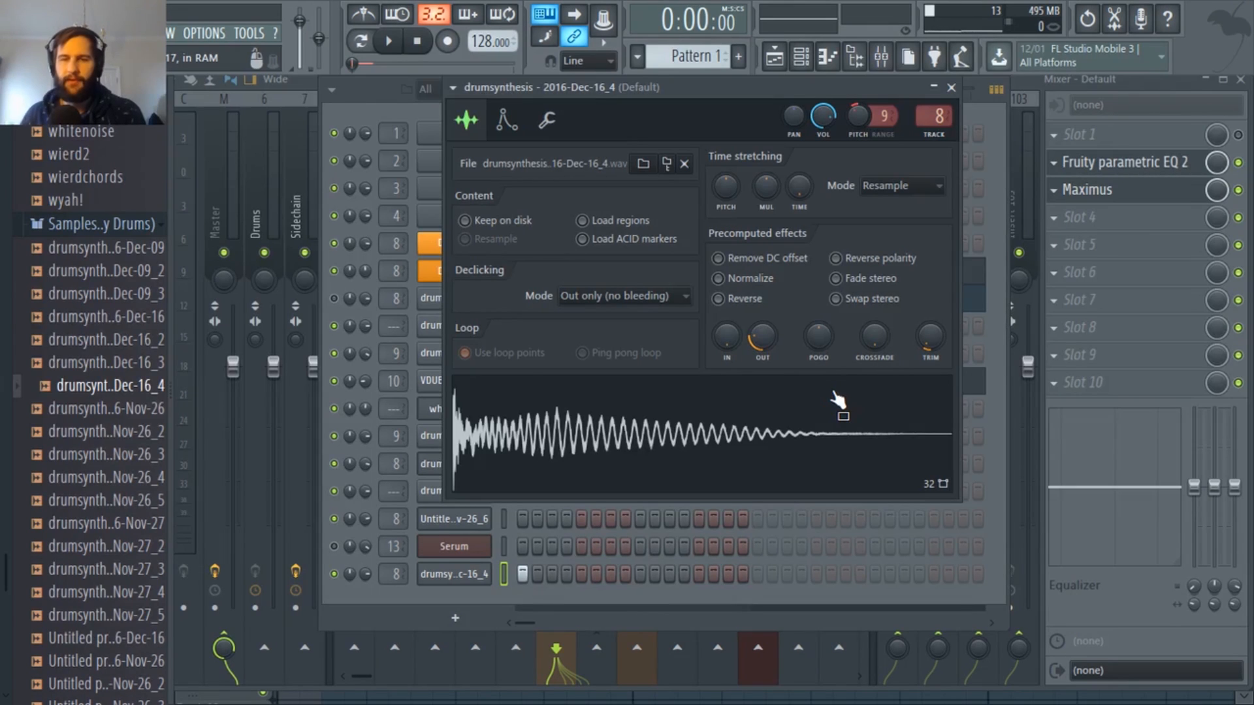